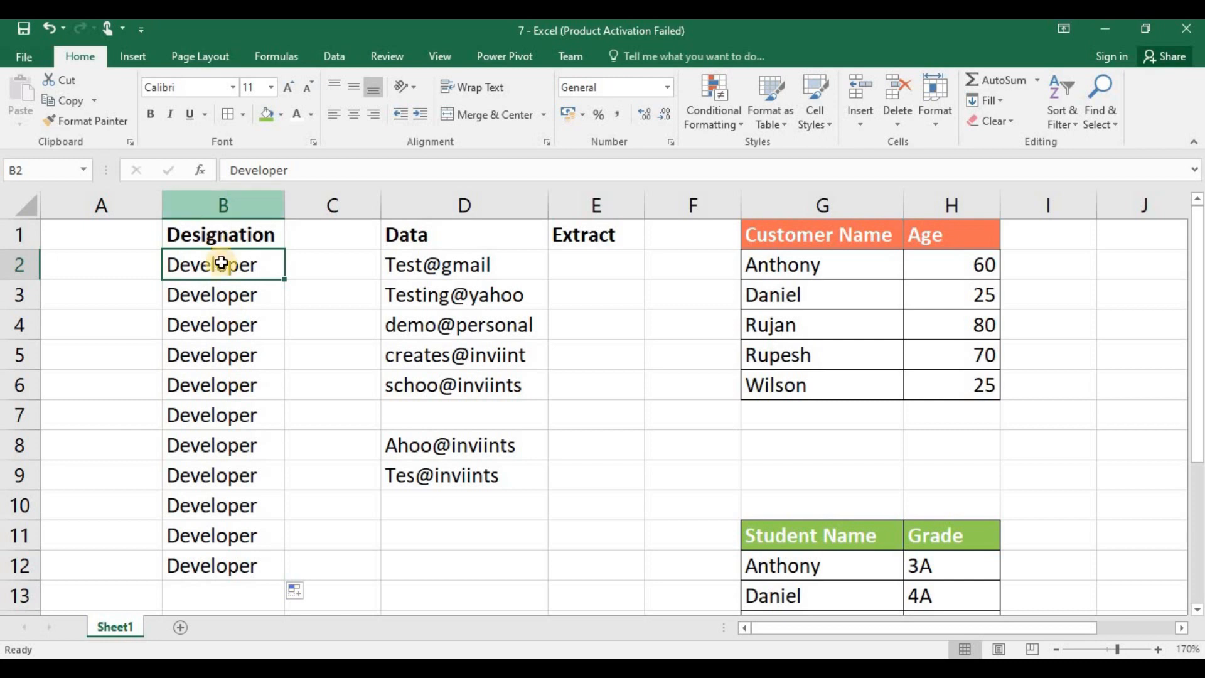
- Undo the last fill in the Designation column, and fill Developer down from B2 to B15
key(ctrl+z)
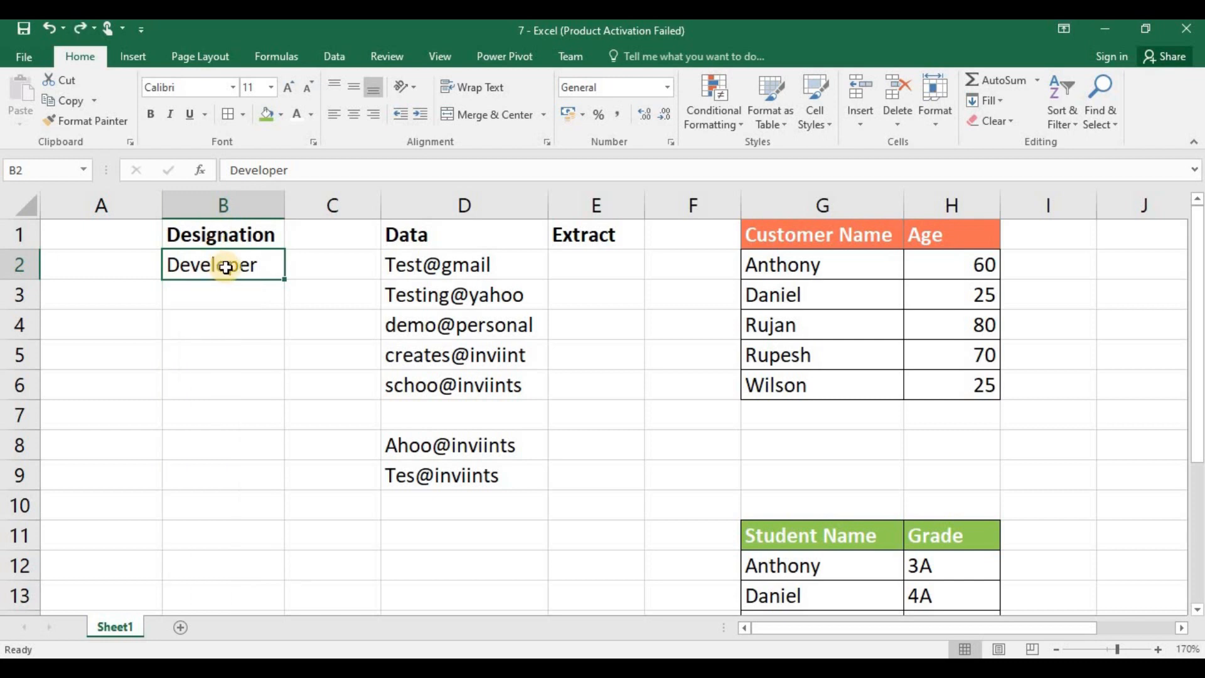
key(shift+Down)
key(shift+Down)
key(shift+Down)
key(shift+Down)
key(shift+Down)
key(shift+Down)
key(shift+Down)
key(shift+Down)
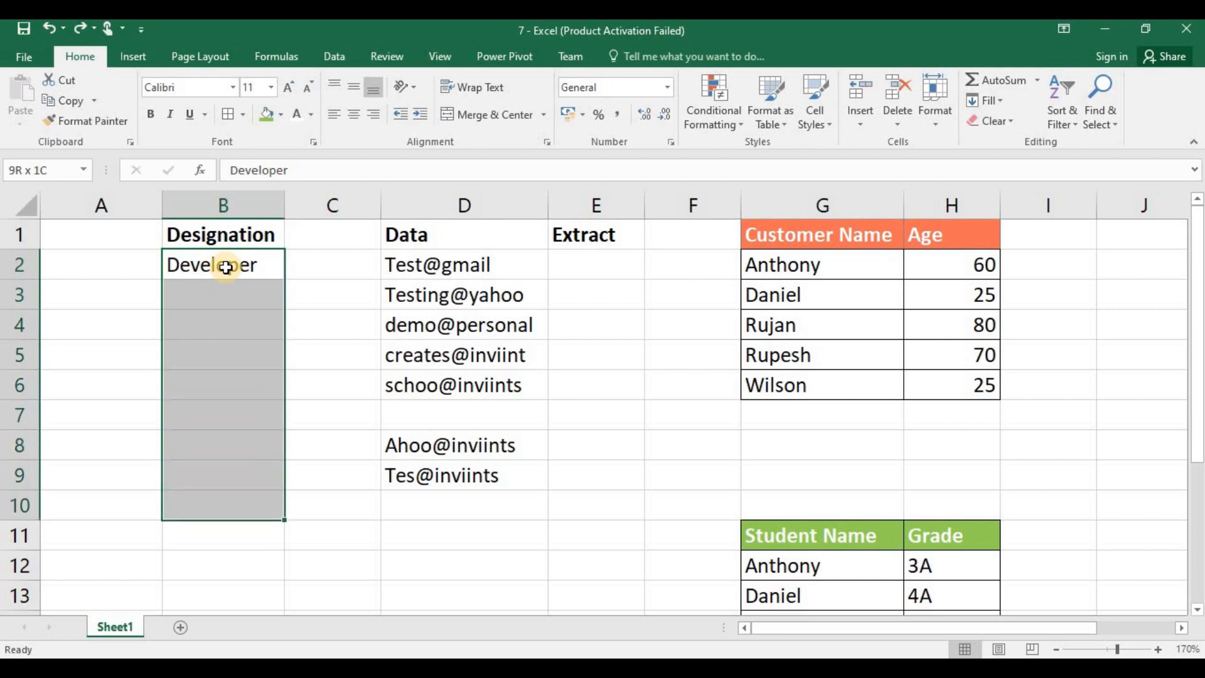
key(shift+Down)
key(shift+Down)
key(shift+Down)
key(shift+Down)
key(shift+Down)
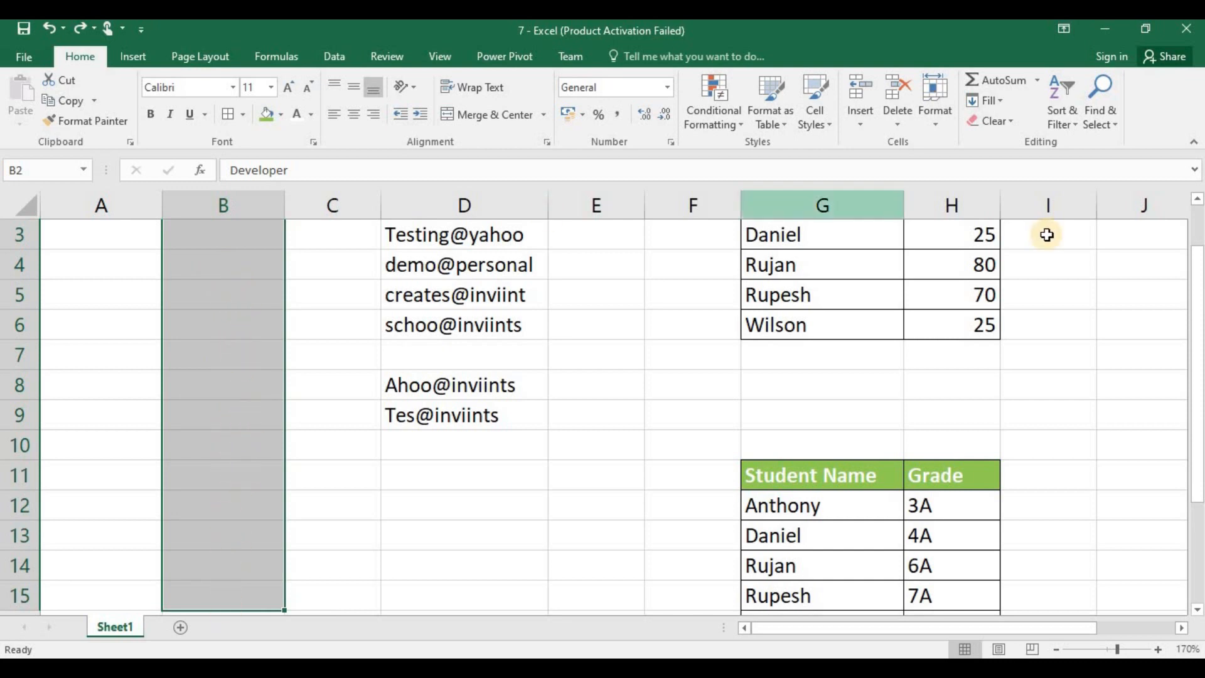
scroll(1192, 286, up, 1)
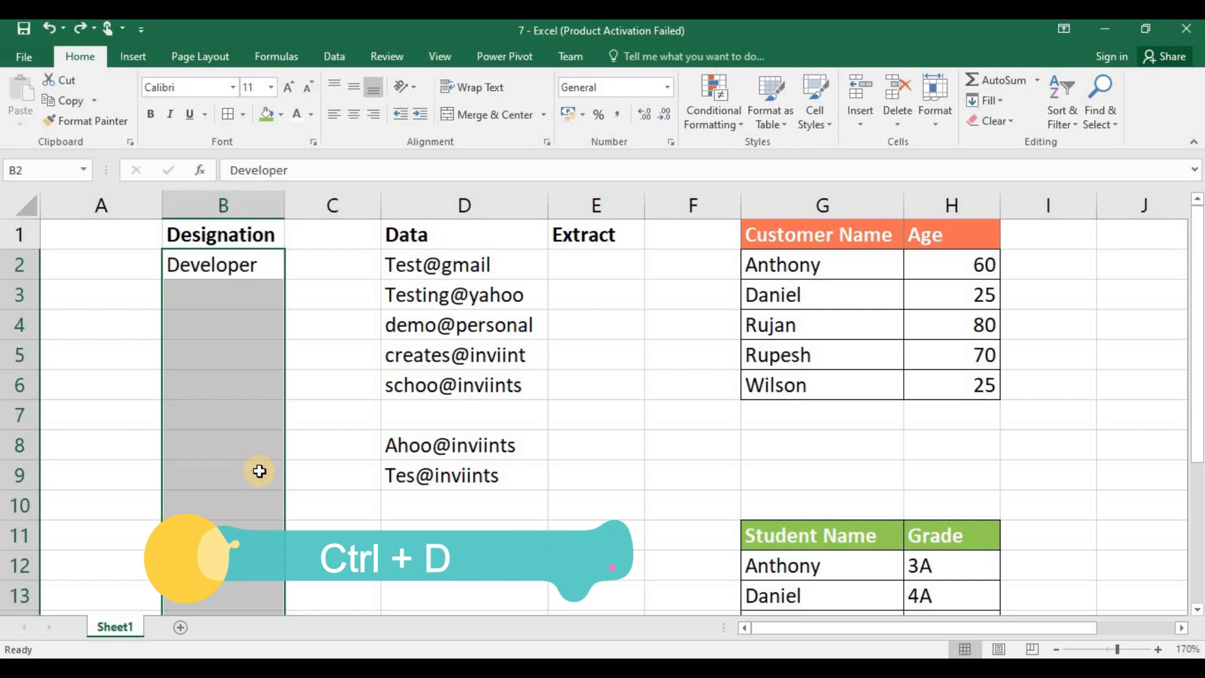
key(ctrl+d)
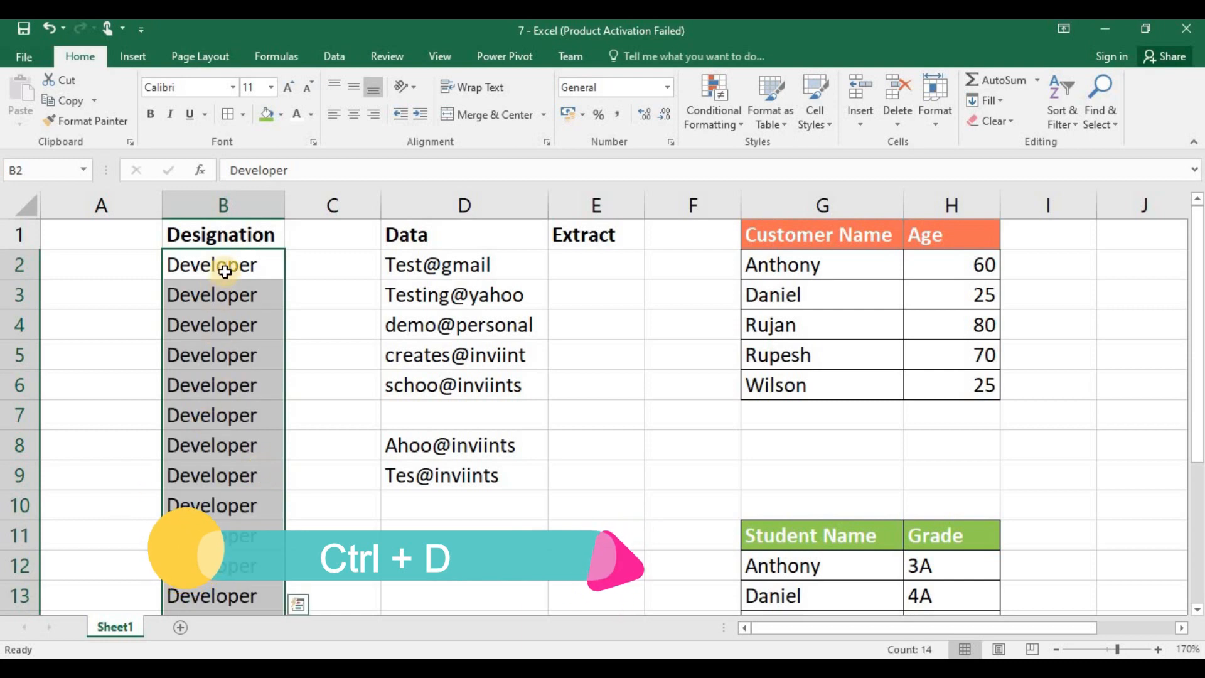
click(220, 445)
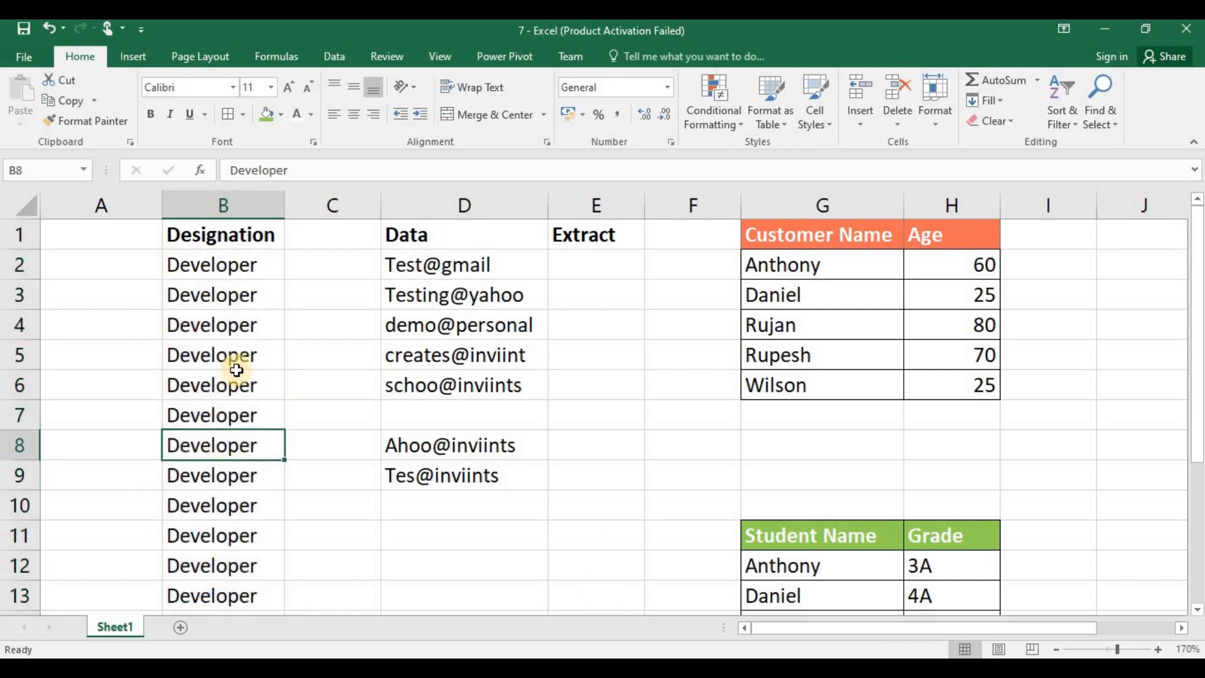
click(249, 315)
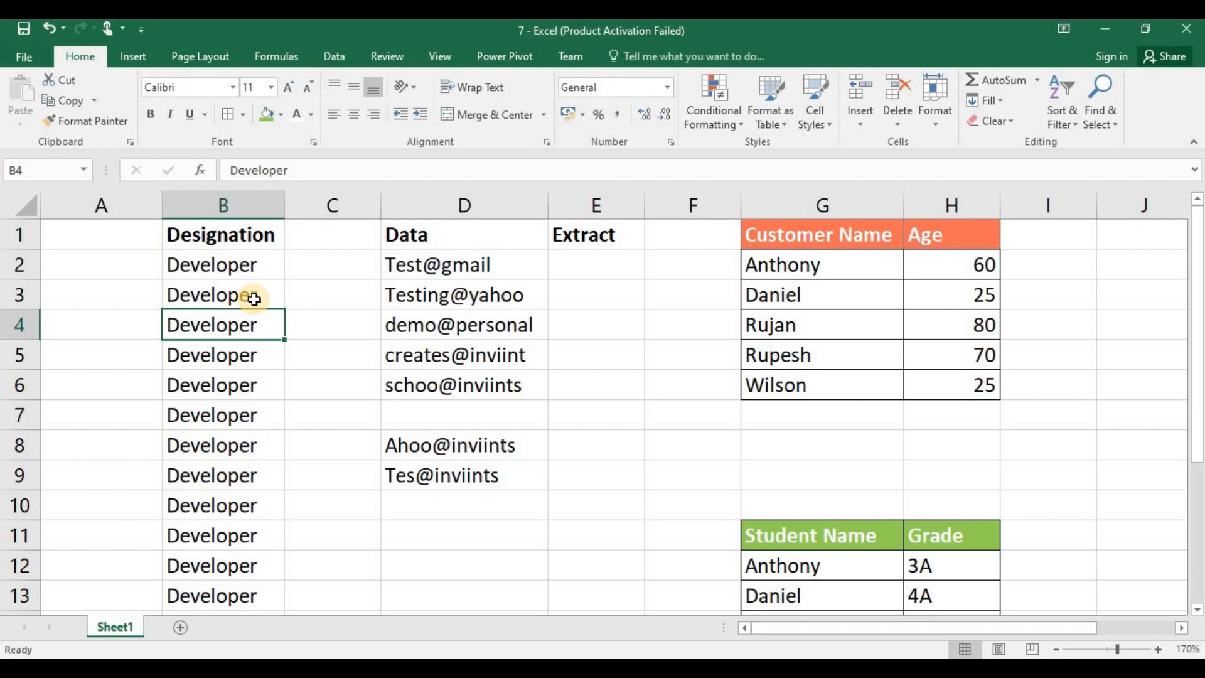
- Fill Developer from B2 one cell to the right into C2
click(292, 245)
key(ctrl+shift+Down)
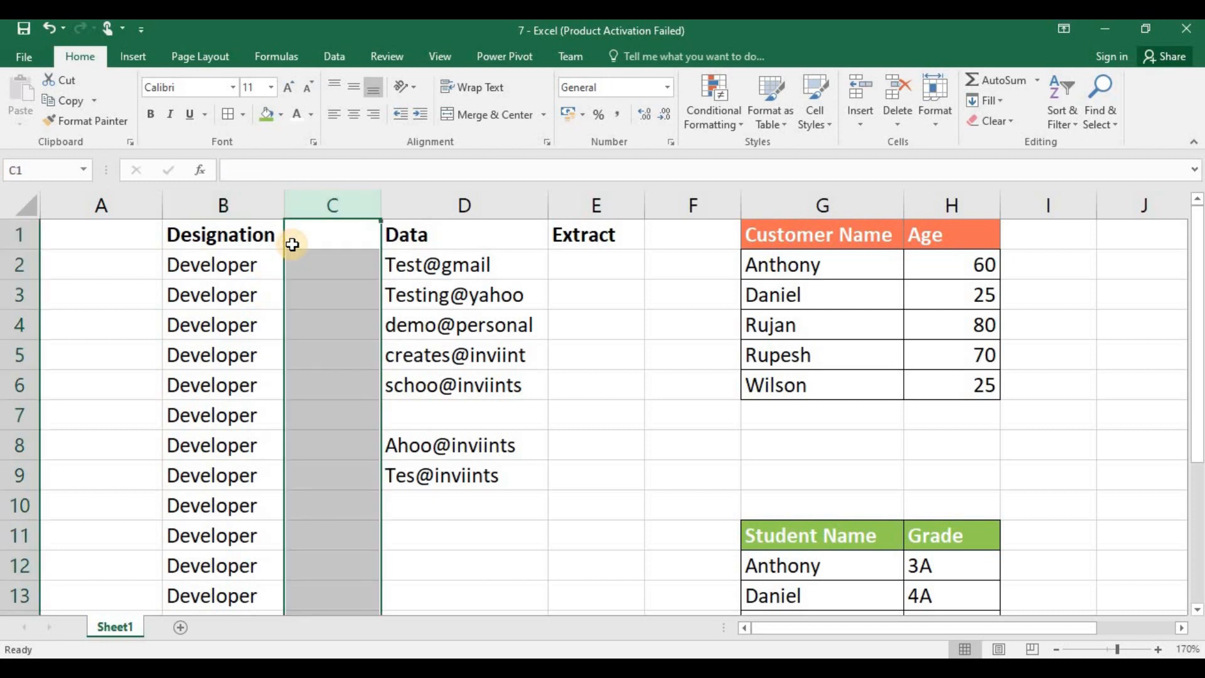
key(Left)
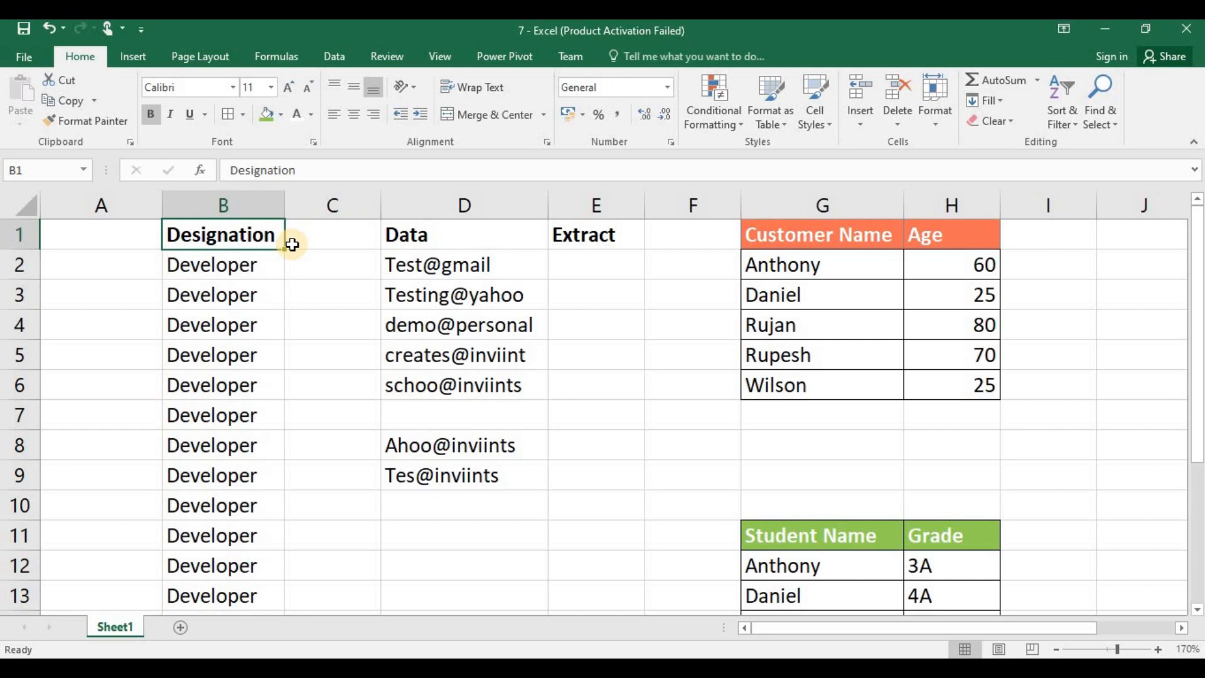
key(Down)
key(shift+Right)
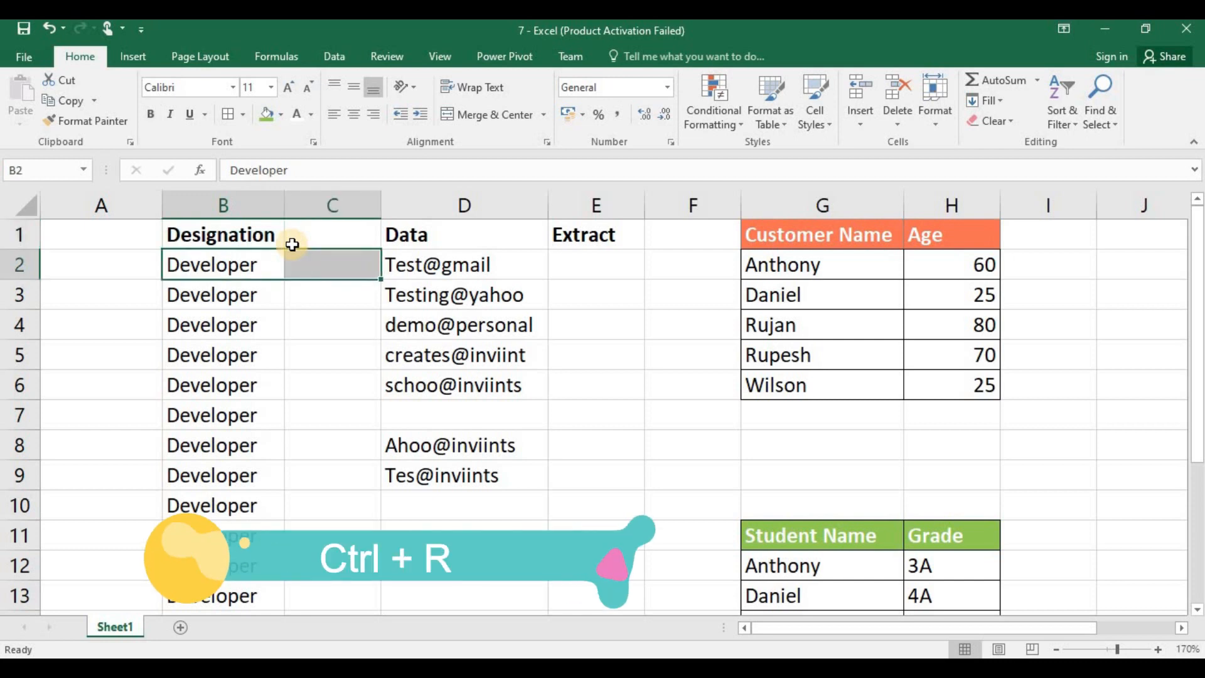
key(ctrl+r)
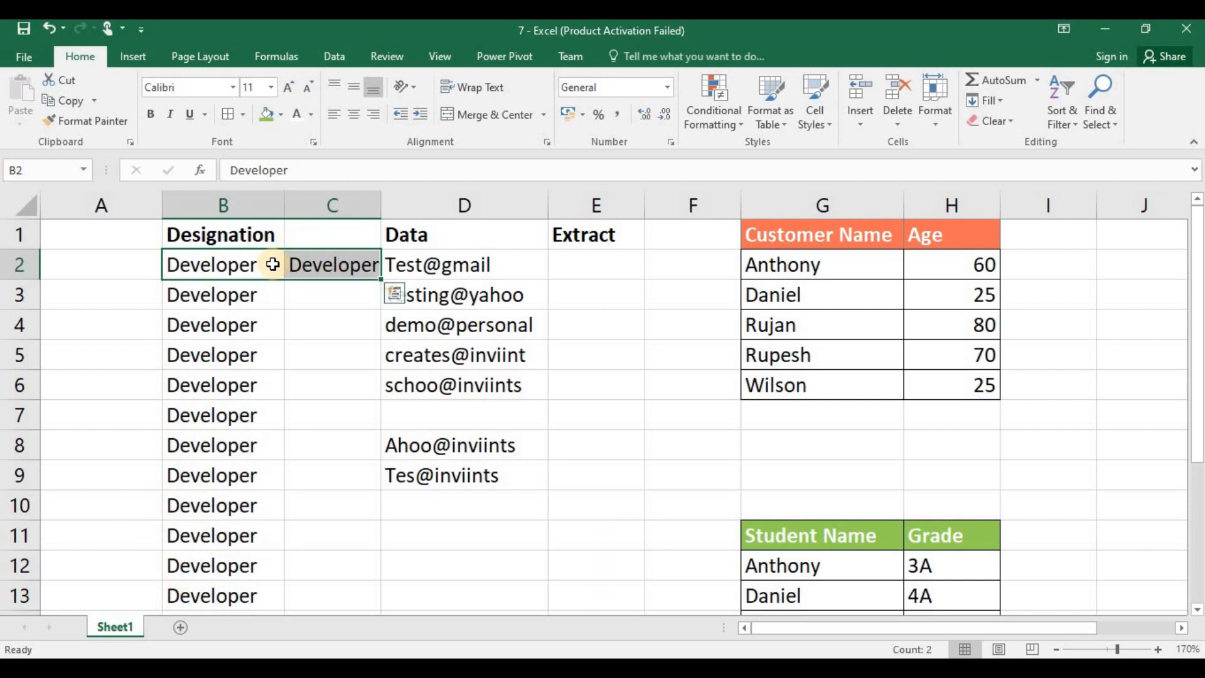
click(231, 263)
key(Right)
click(221, 261)
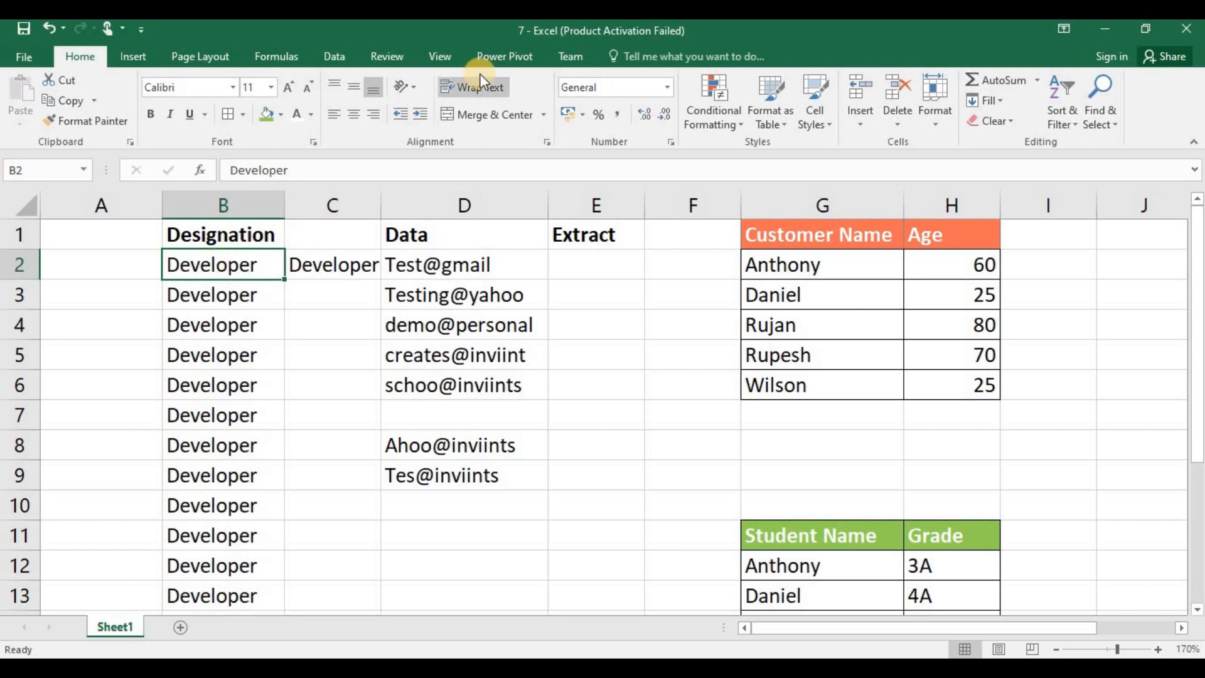
- Fill Developer from B2 one cell to the left into A2
key(shift+Left)
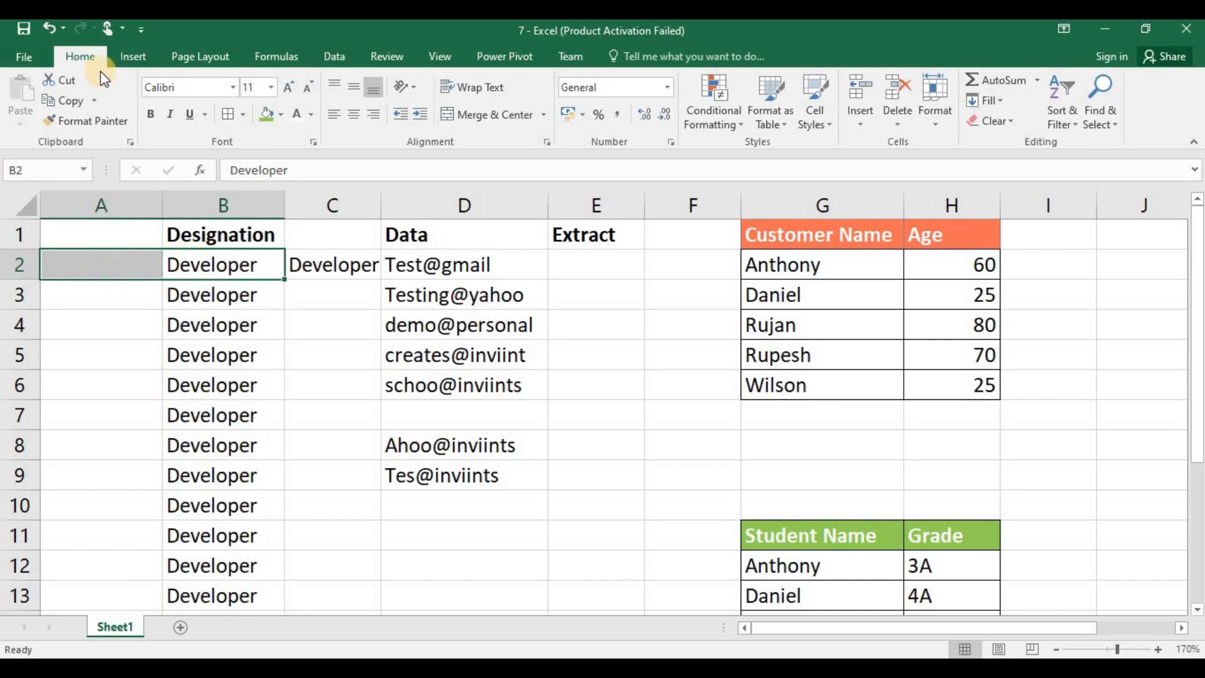
click(1003, 103)
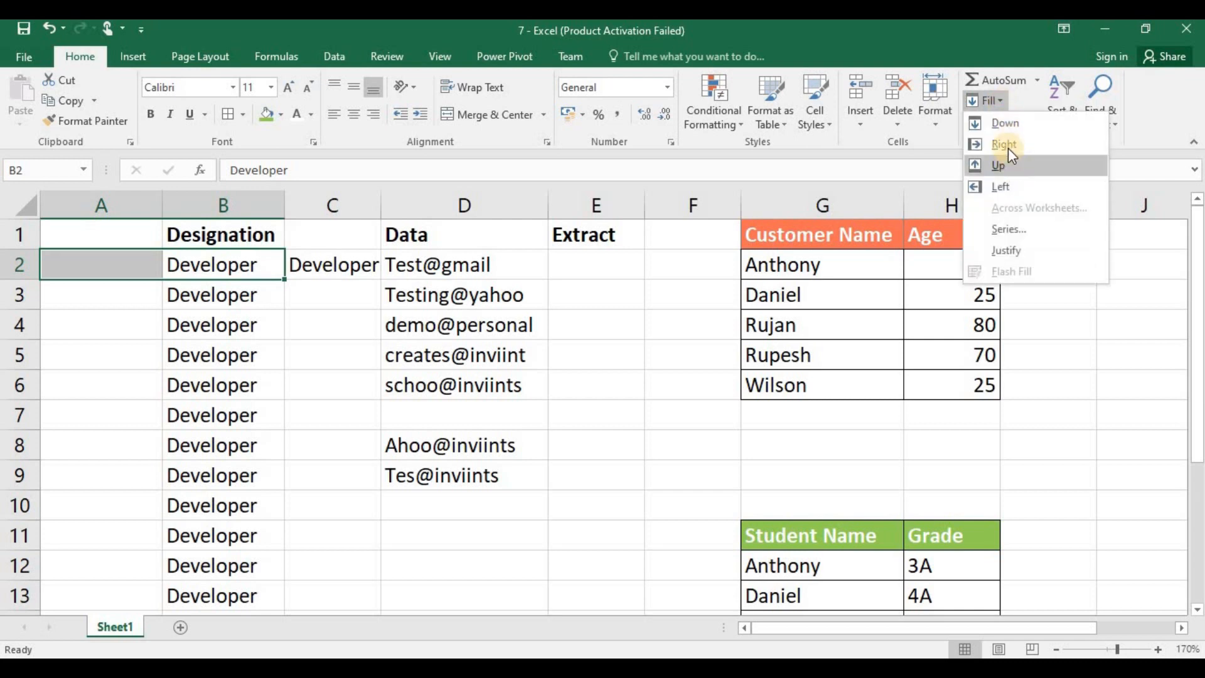
click(999, 186)
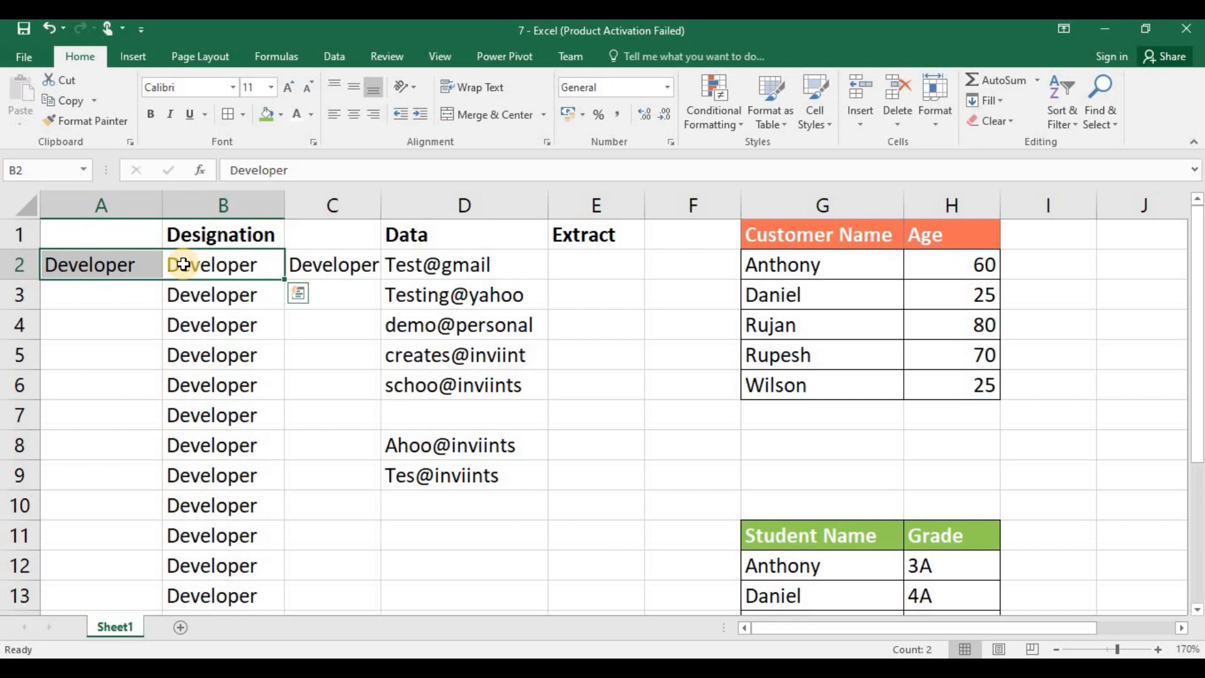
click(131, 292)
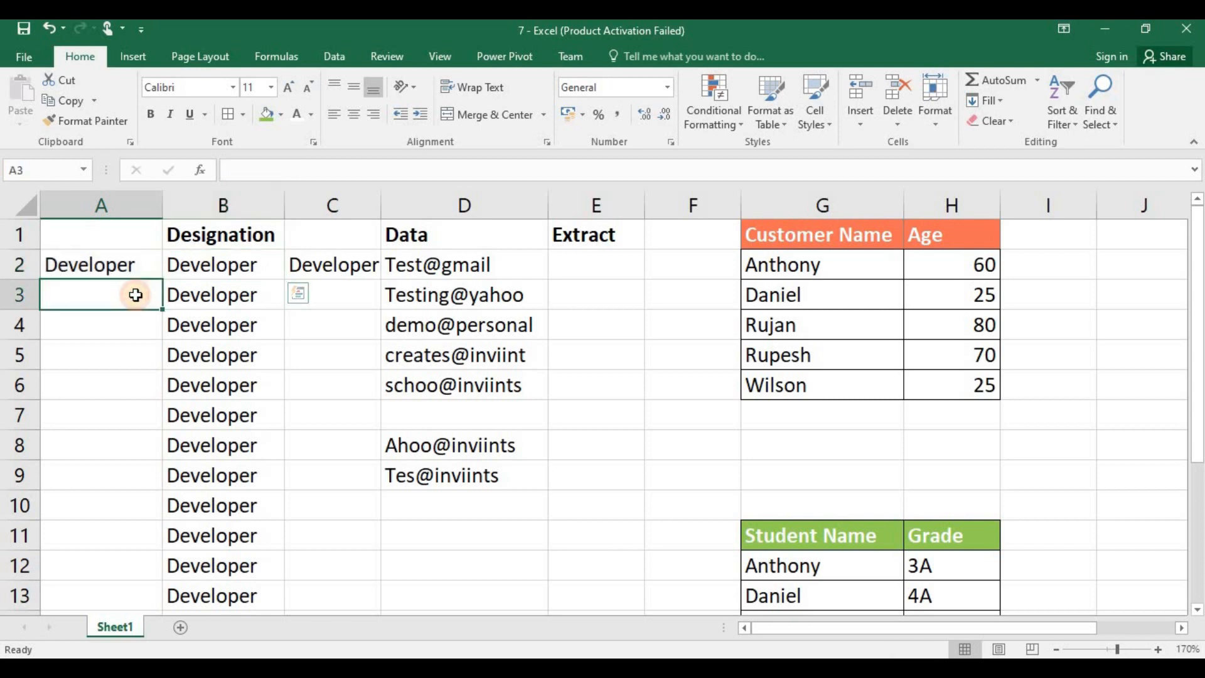
click(123, 244)
- Undo the recent changes, including the Developer fills in A2 and C2
key(ctrl+z)
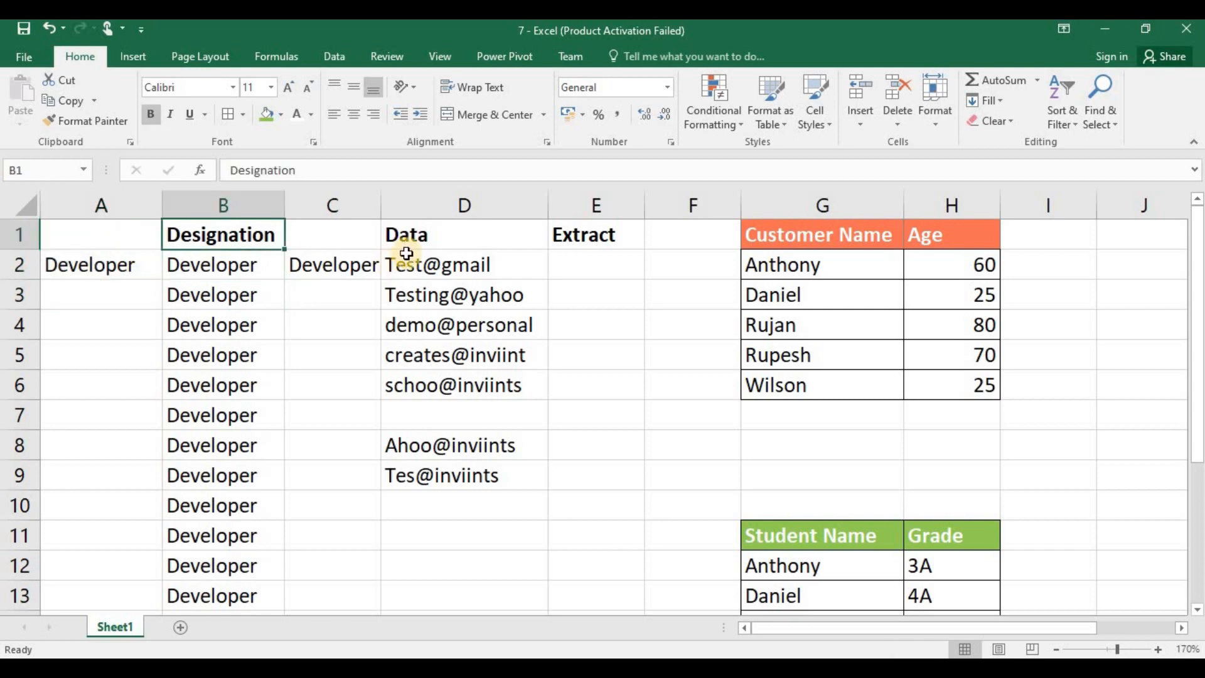
key(ctrl+z)
key(ctrl+z)
key(ctrl+z)
key(ctrl+z)
key(ctrl+z)
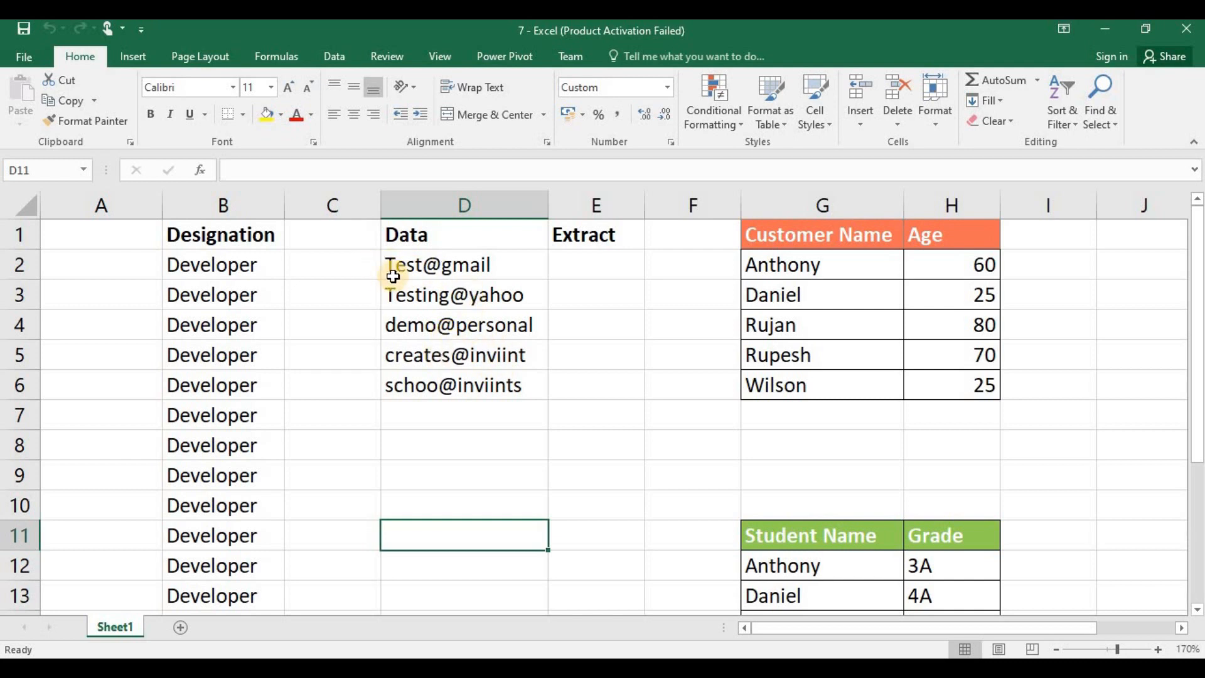
- Enter Test in E2 and use Flash Fill to extract the text before the @ from the Data column
click(584, 259)
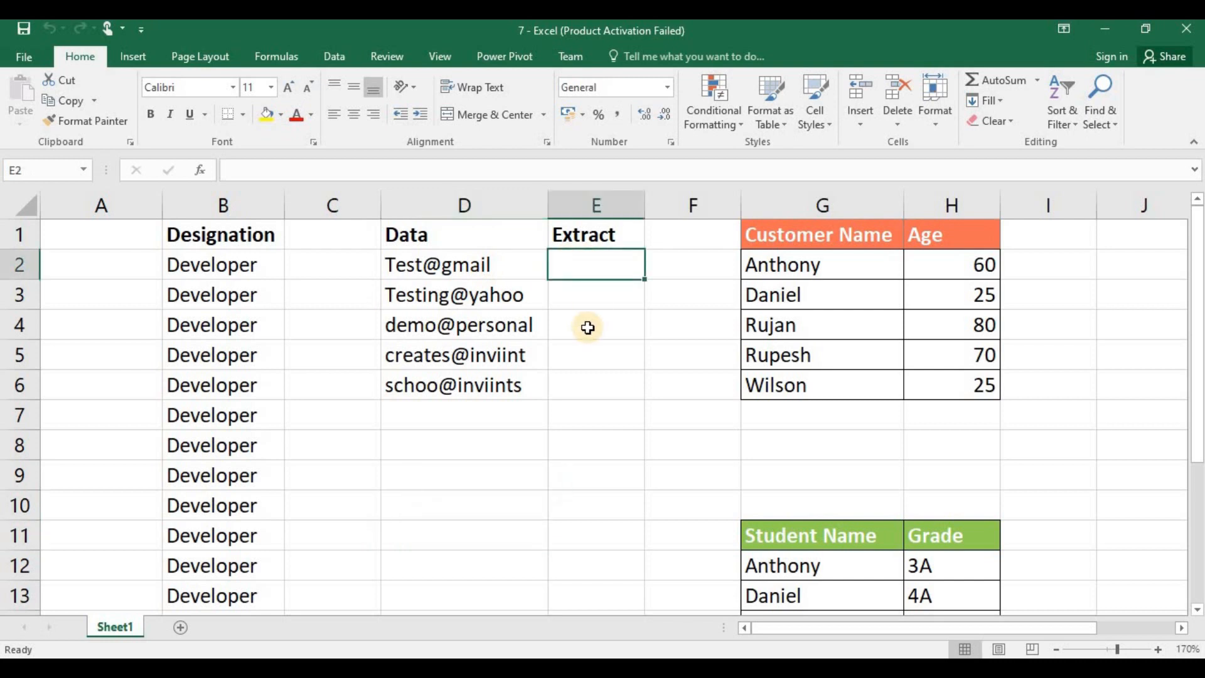
text(Test)
key(Return)
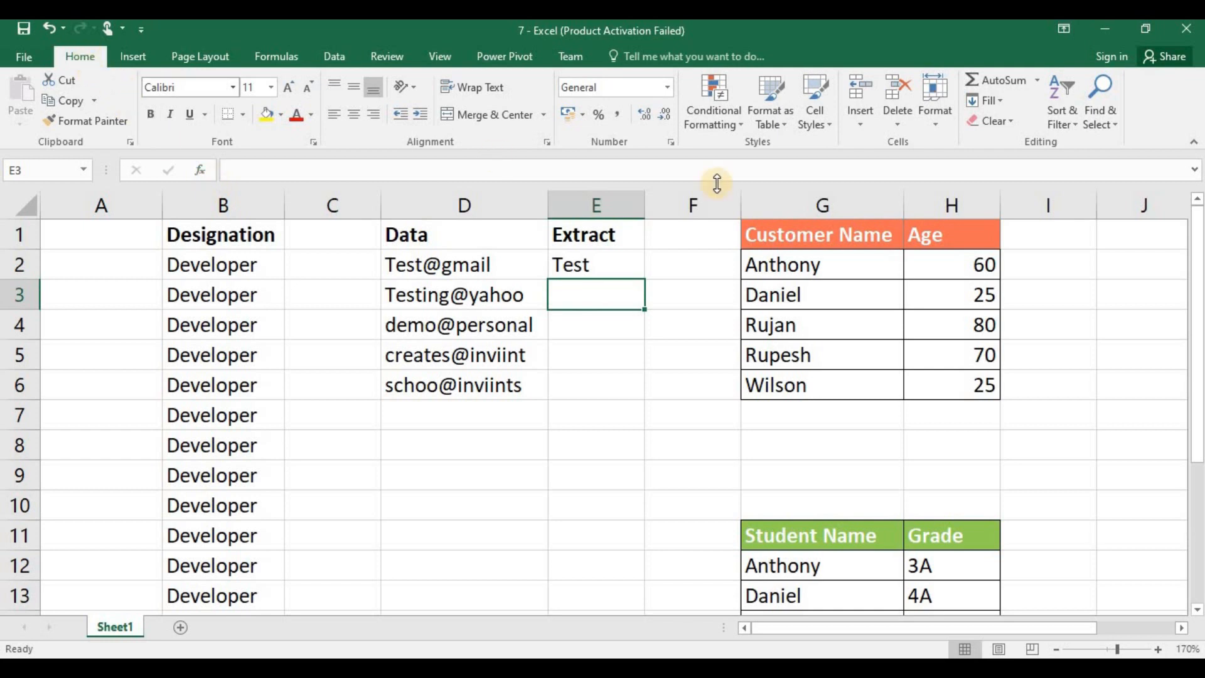
click(1004, 99)
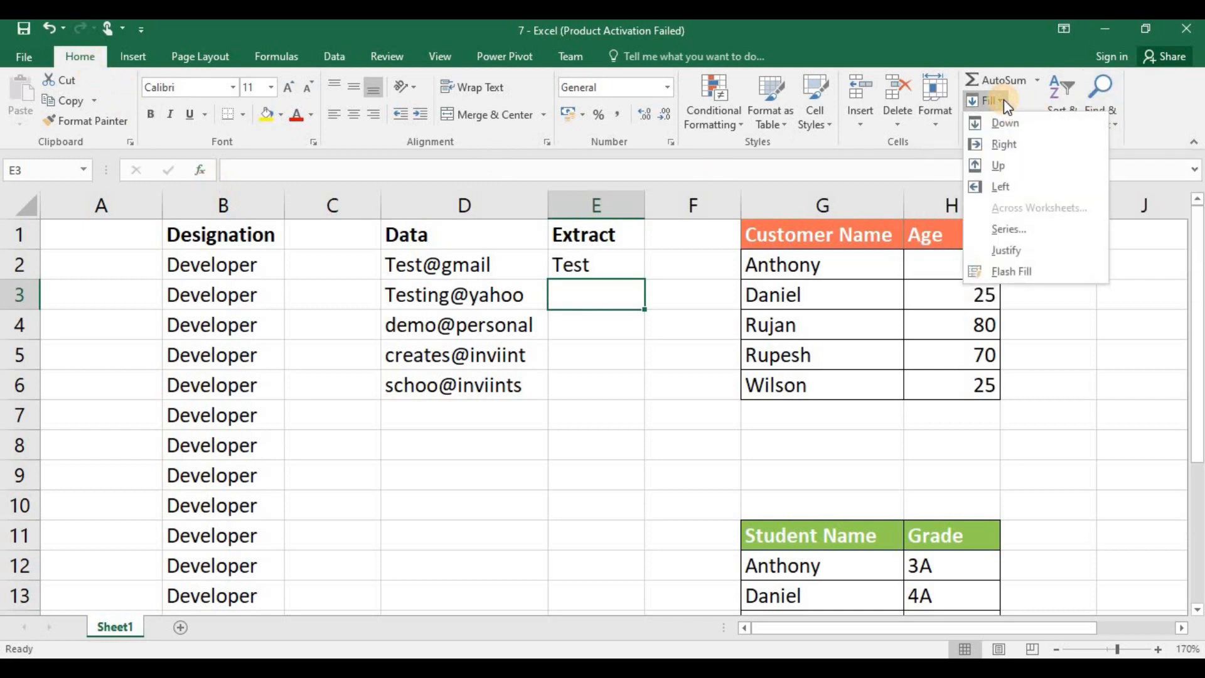
click(1016, 270)
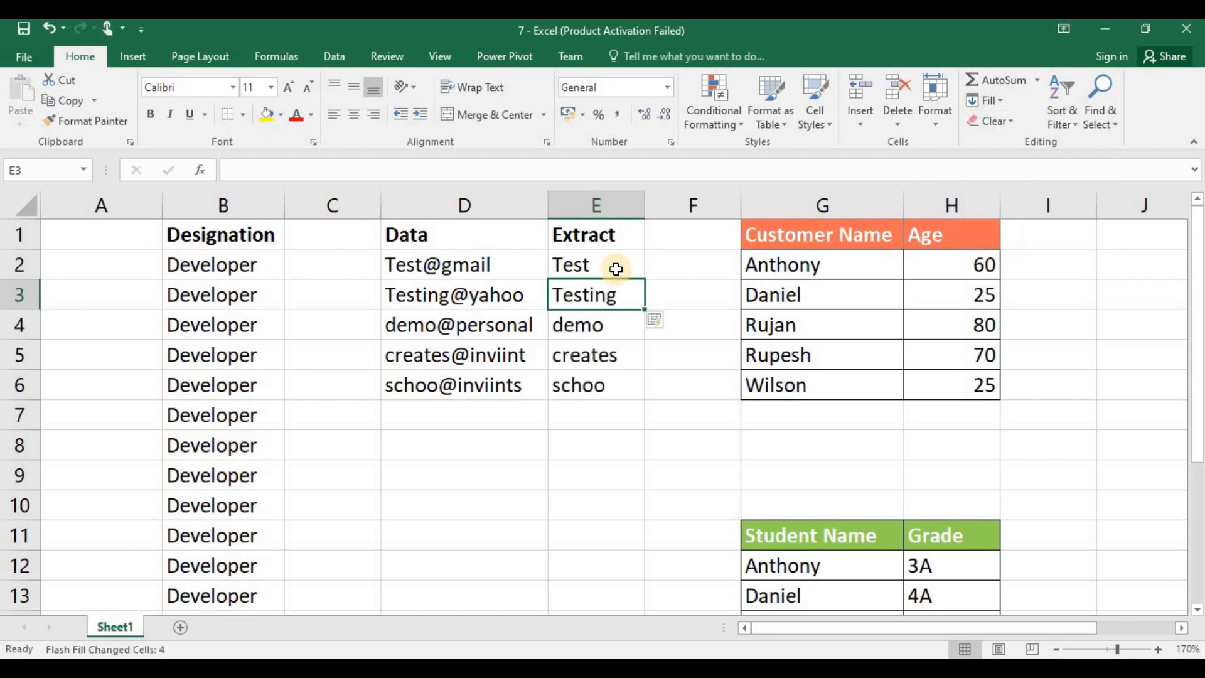
click(601, 347)
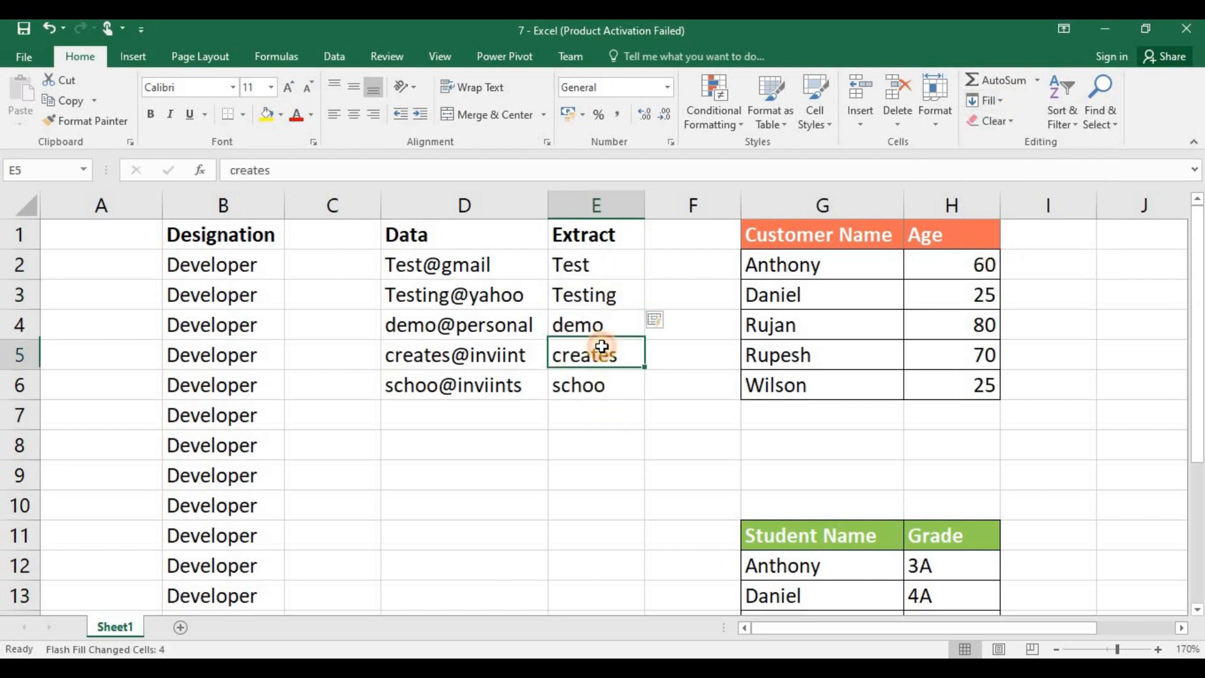
click(593, 300)
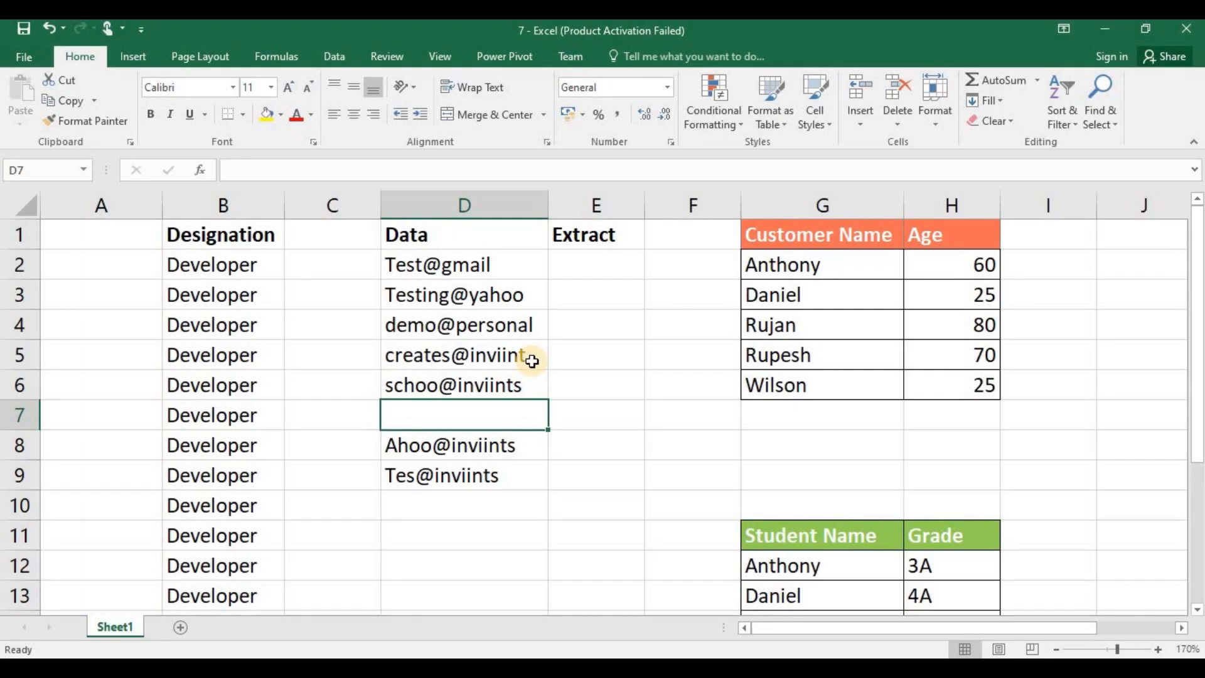
- Enter Test in E2 again and Flash Fill the Extract cells beside the data above blank row 7
key(Up)
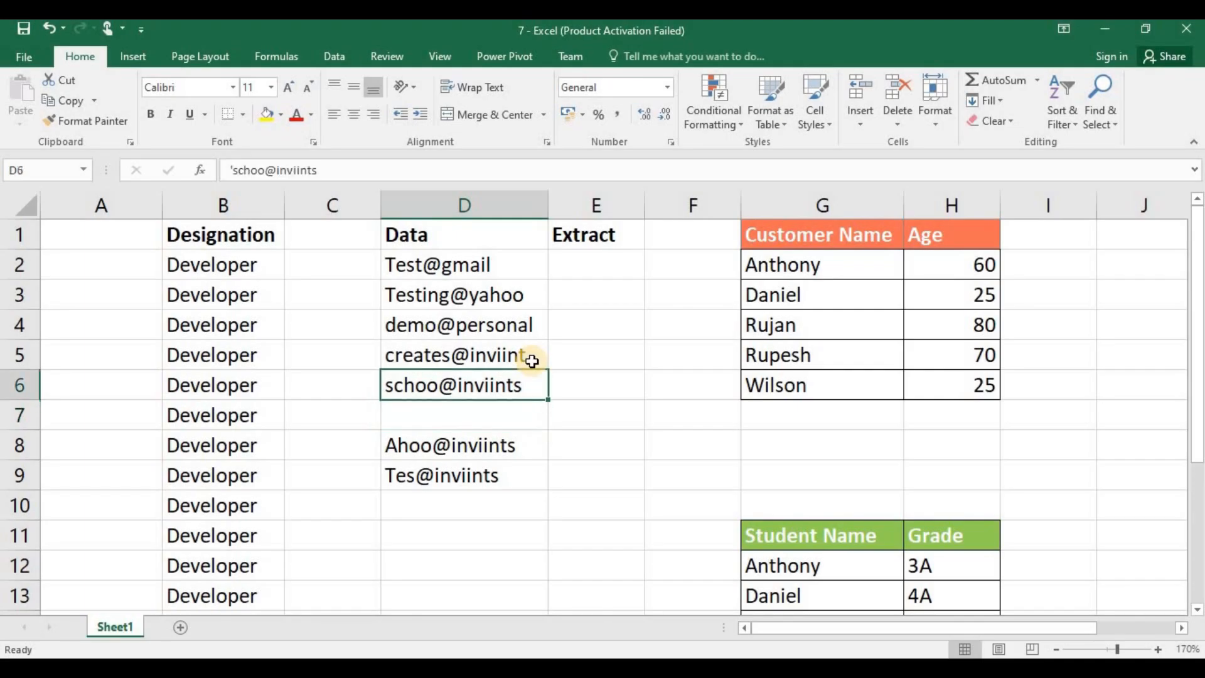
click(503, 466)
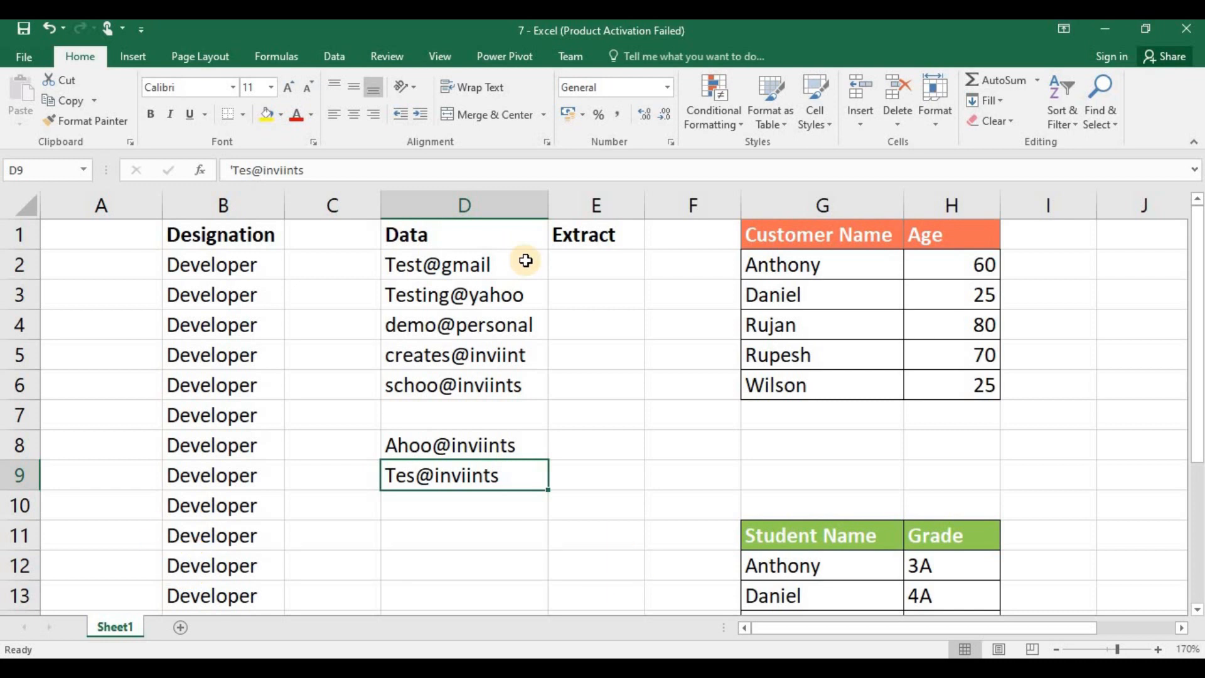
click(557, 262)
text(Test)
key(Return)
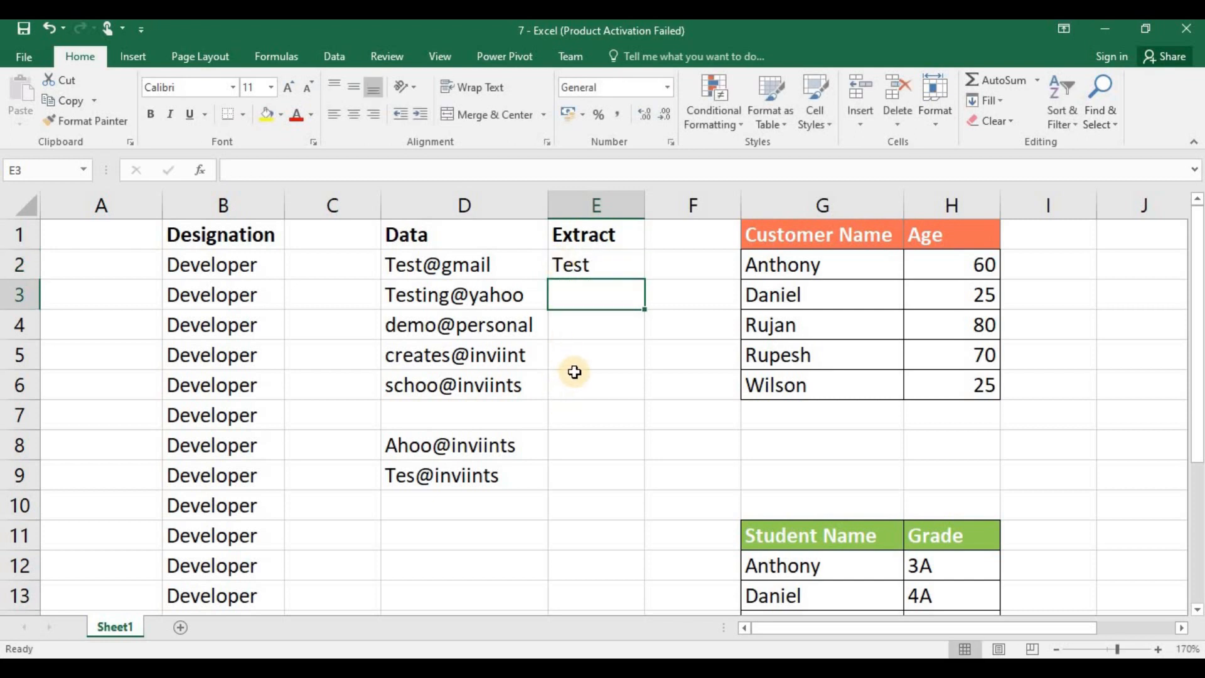
key(ctrl+e)
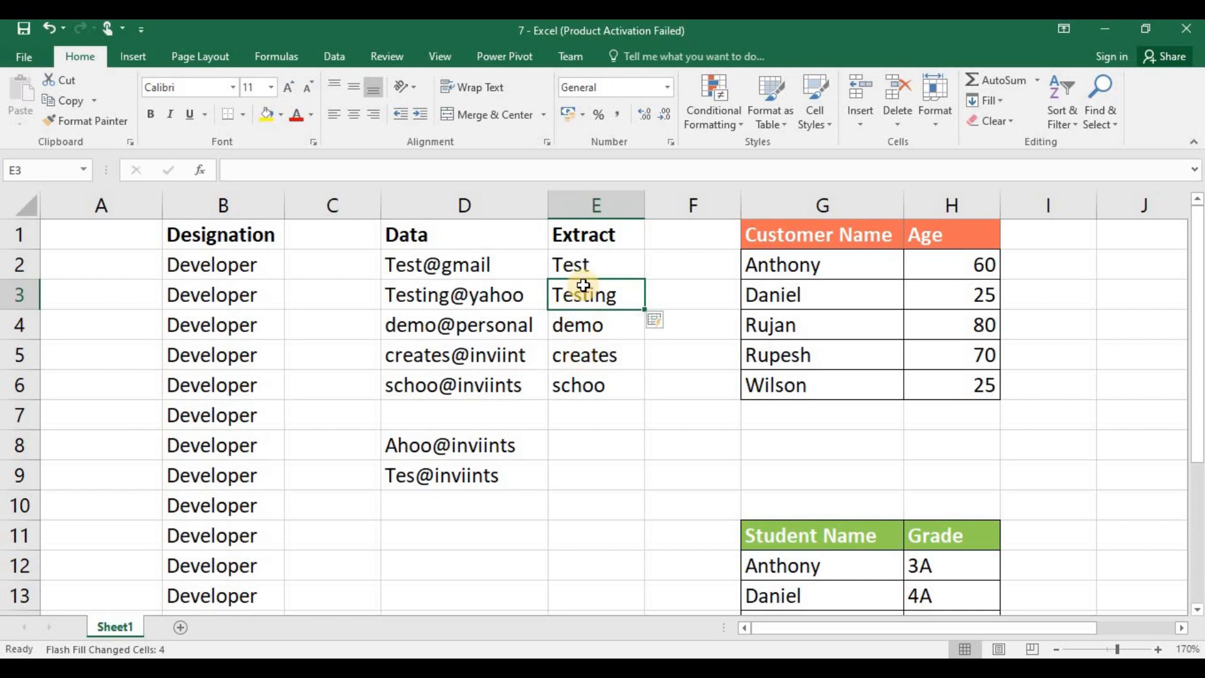
click(595, 383)
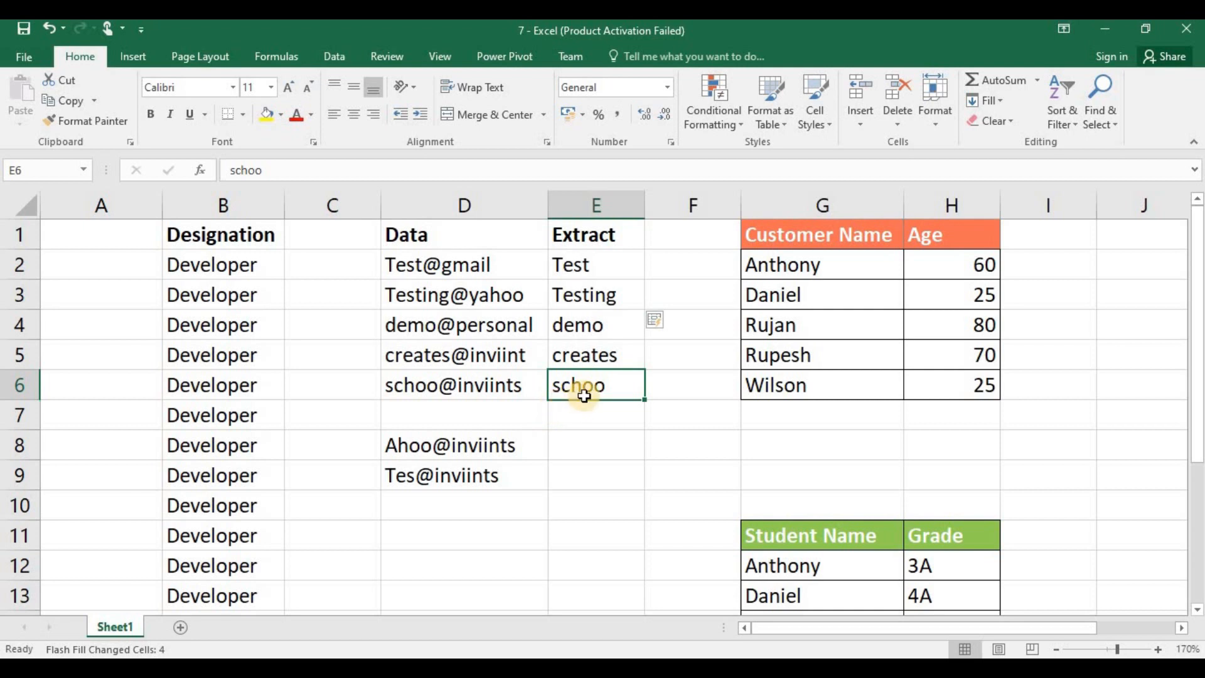
- Sort the customer table in G1:H6 from A to Z by Customer Name
click(758, 354)
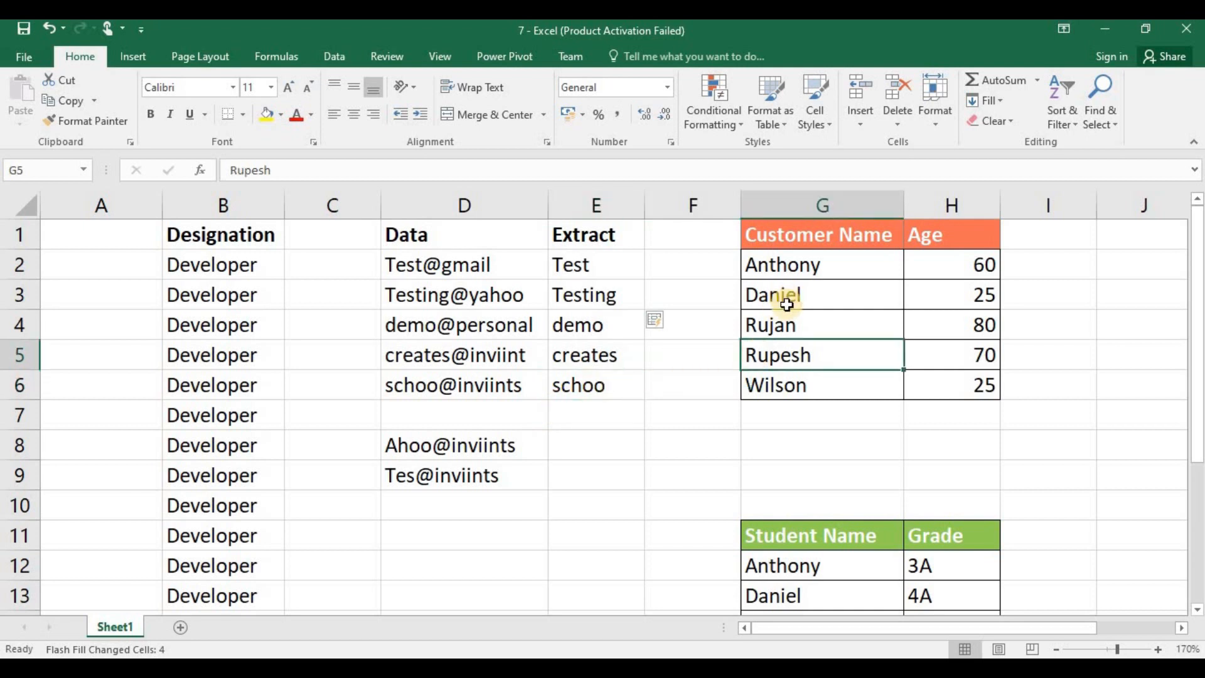
key(ctrl+z)
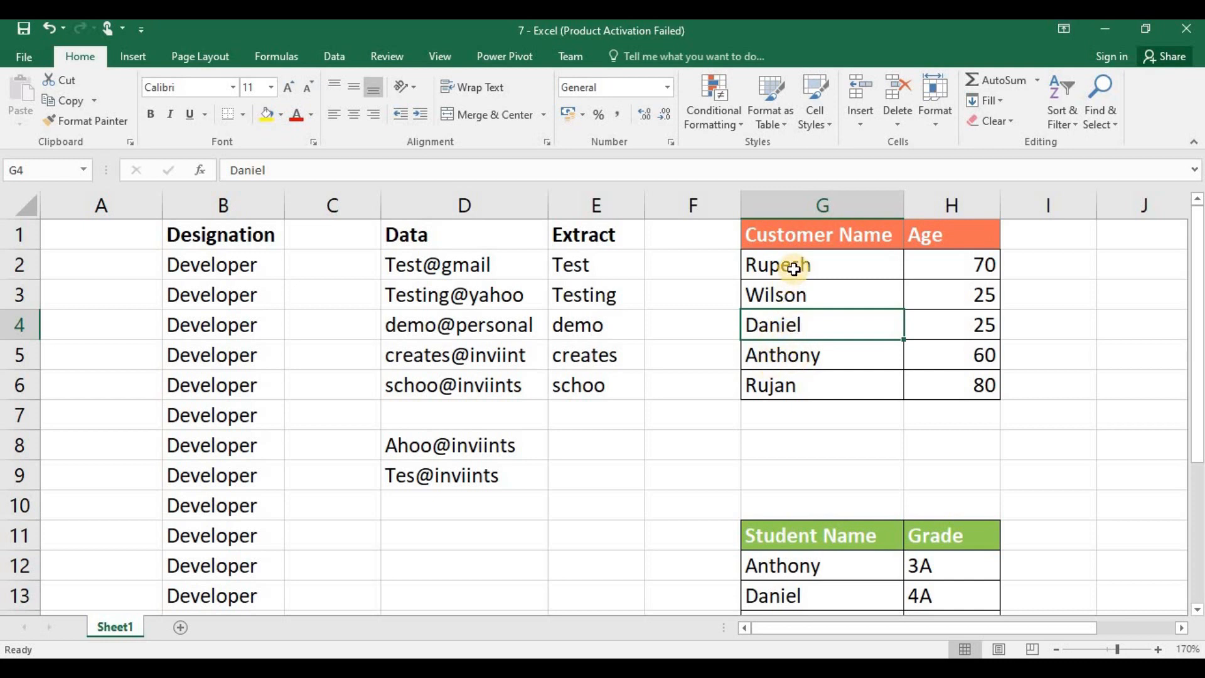
click(796, 249)
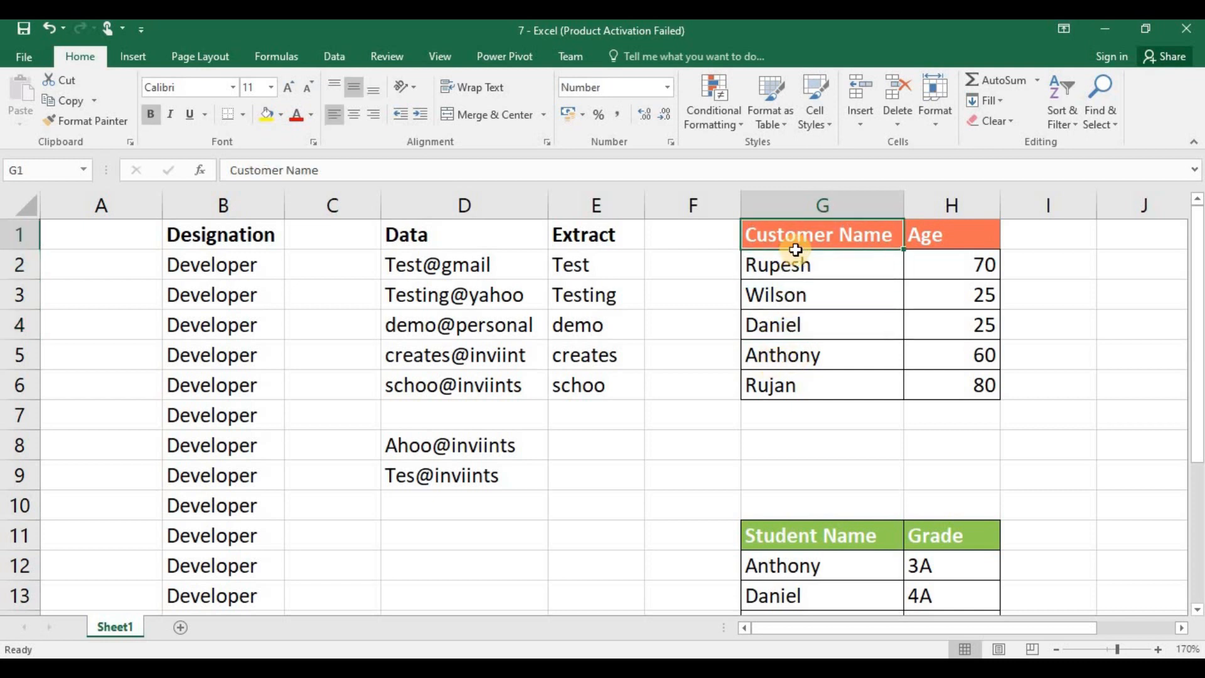
key(ctrl+shift+Down)
key(ctrl+shift+Right)
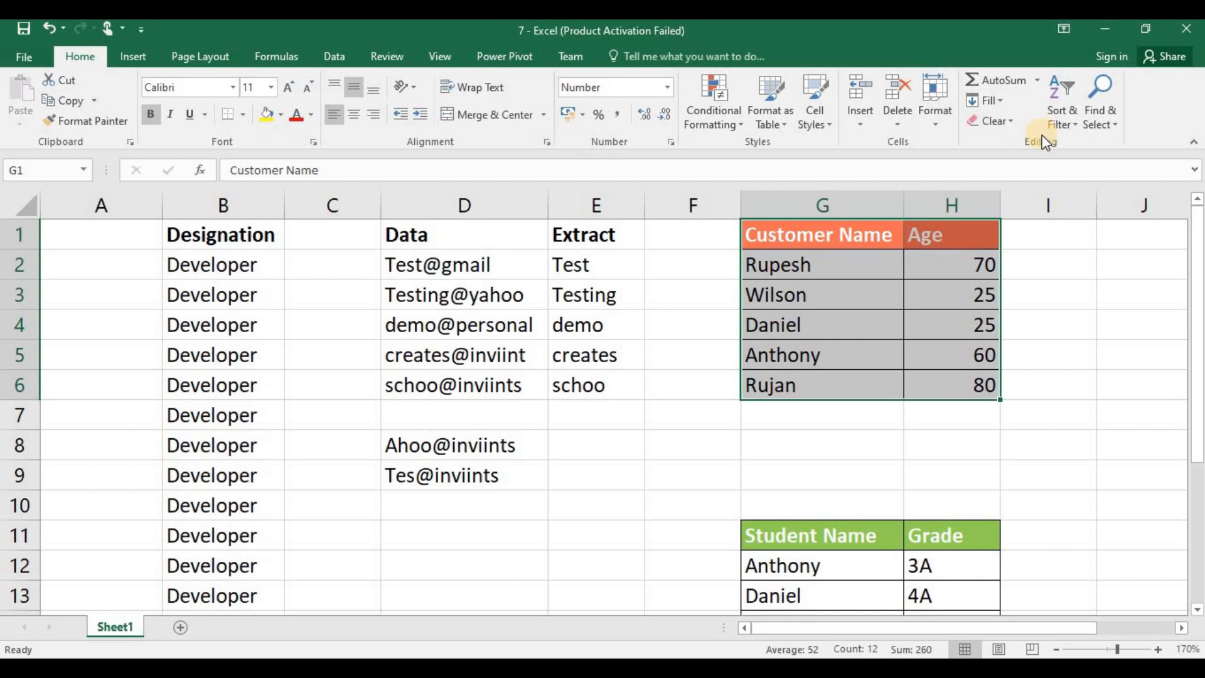
click(1067, 126)
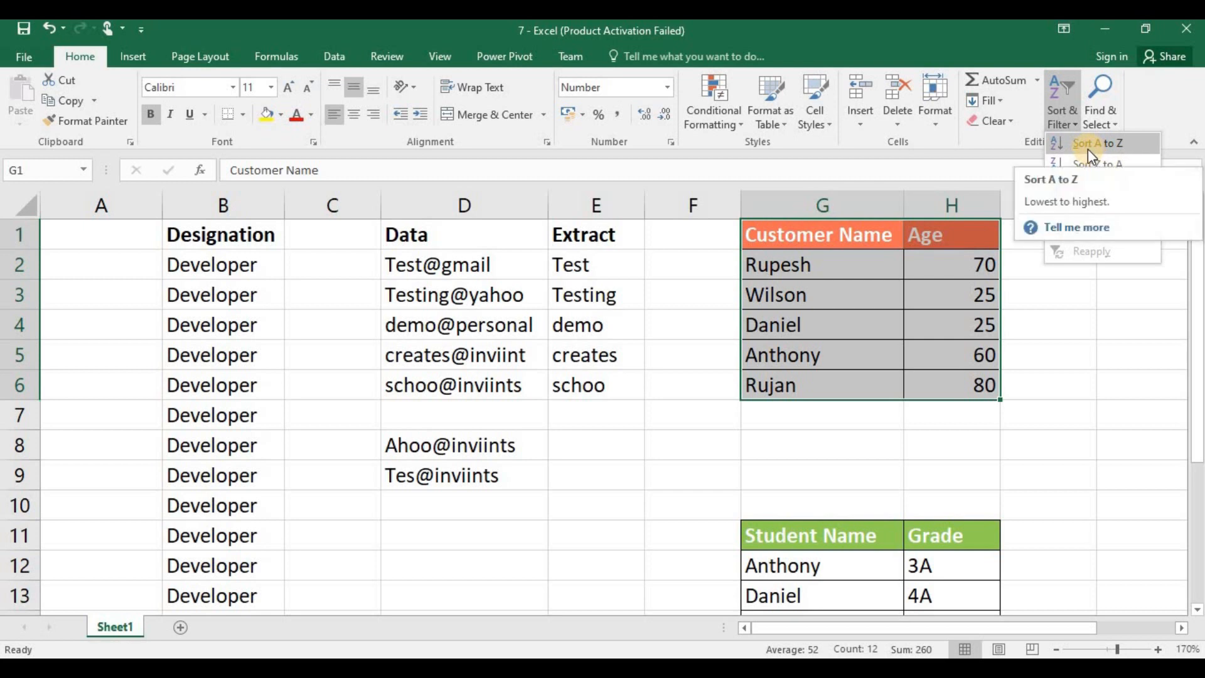
click(1085, 145)
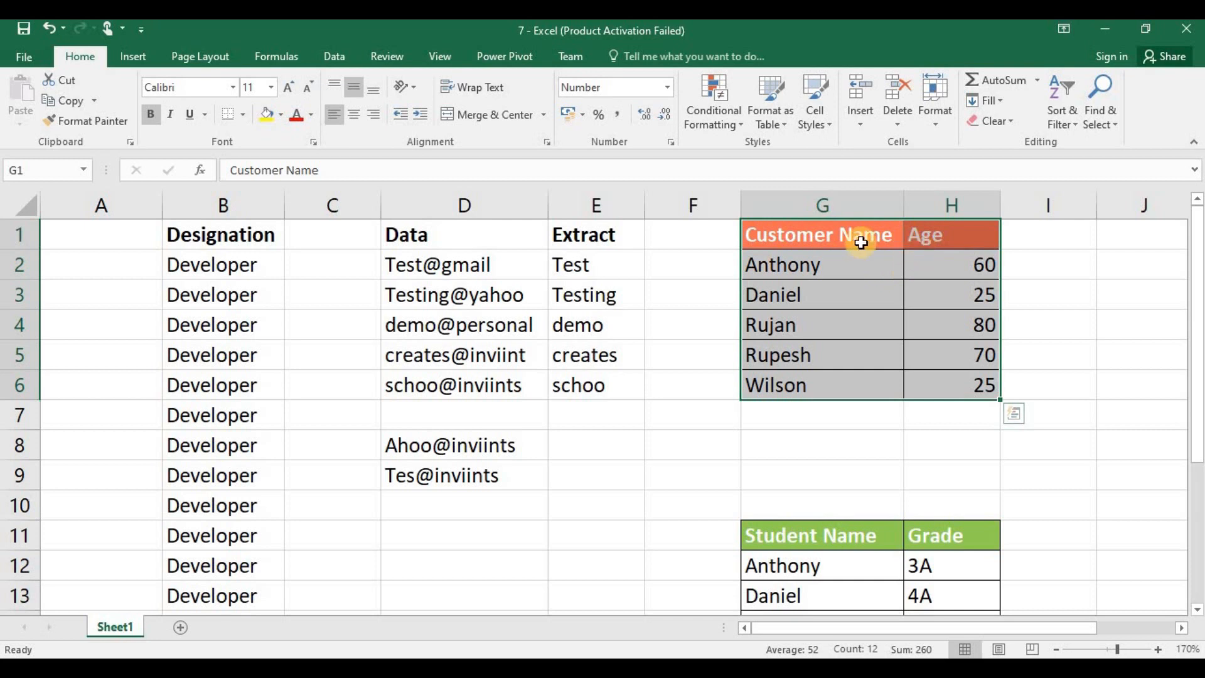
- Custom sort the customer table in G1:H6 by Age on Values, ordered Smallest to Largest
click(885, 258)
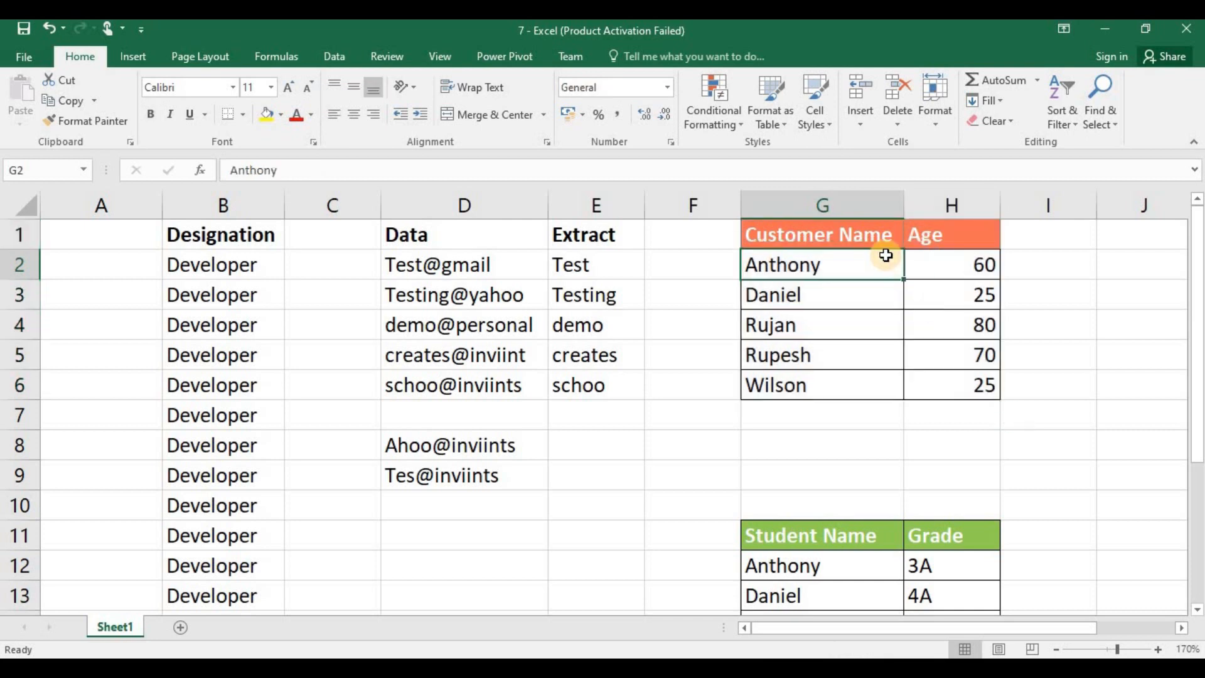
key(Up)
key(ctrl+shift+Right)
key(ctrl+shift+Down)
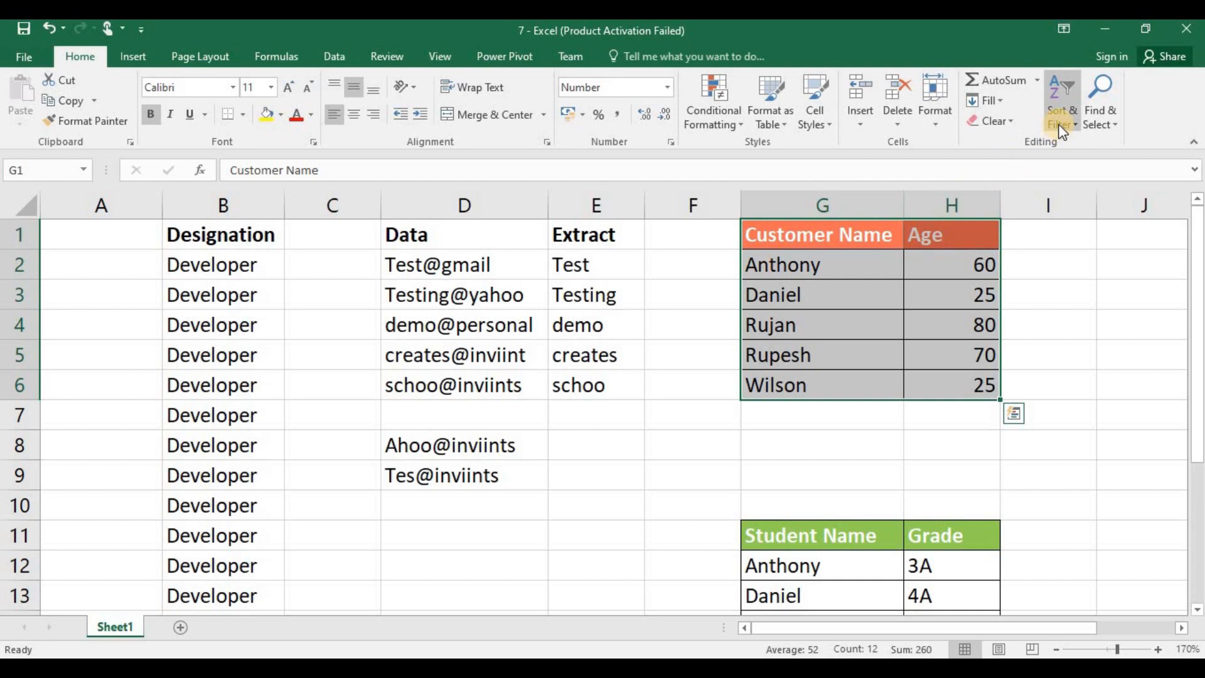
click(1062, 128)
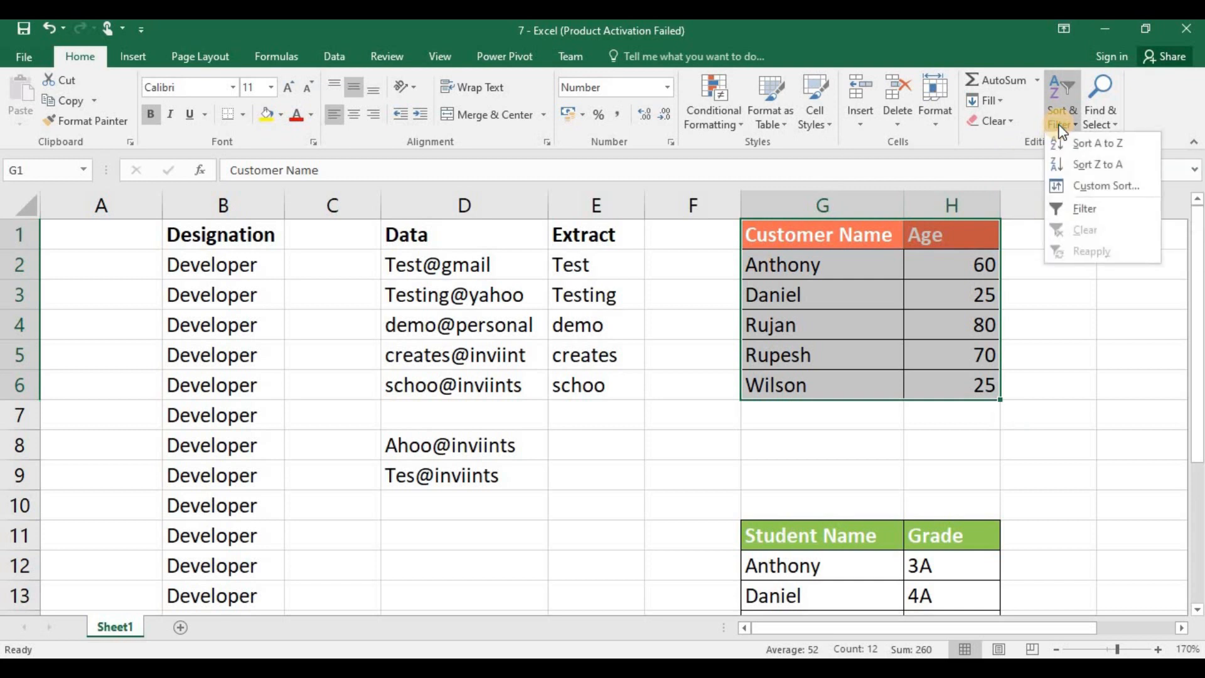
click(1068, 179)
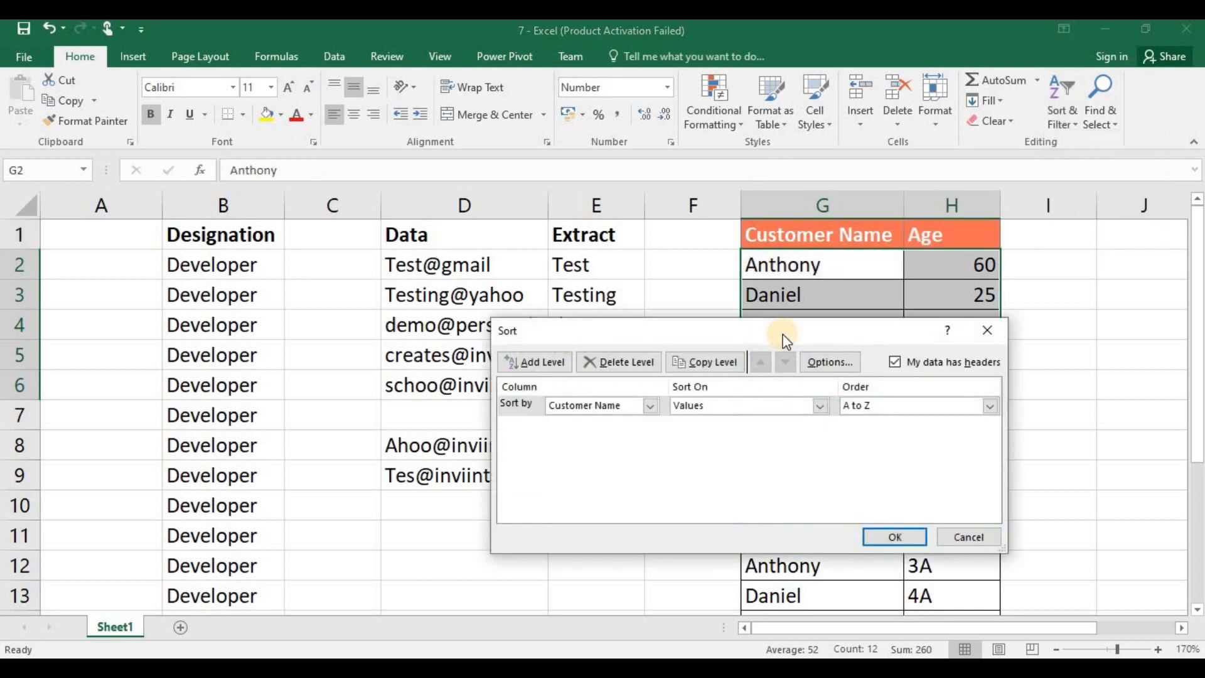
drag(778, 402, 779, 412)
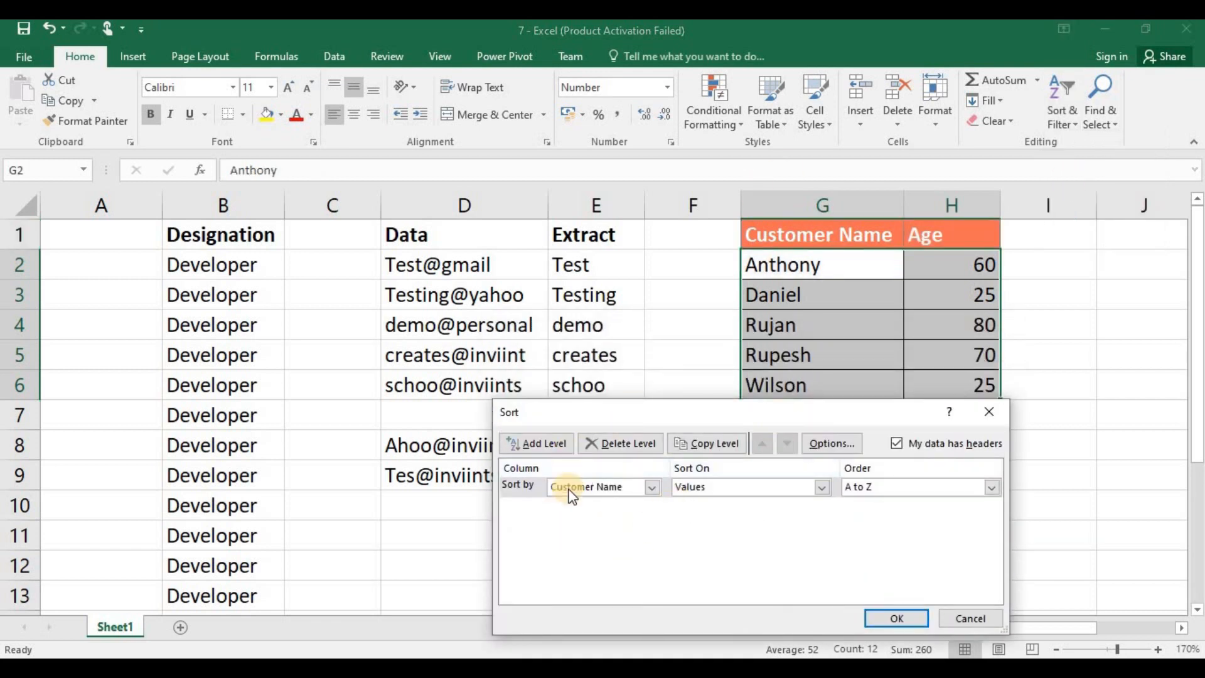
click(653, 493)
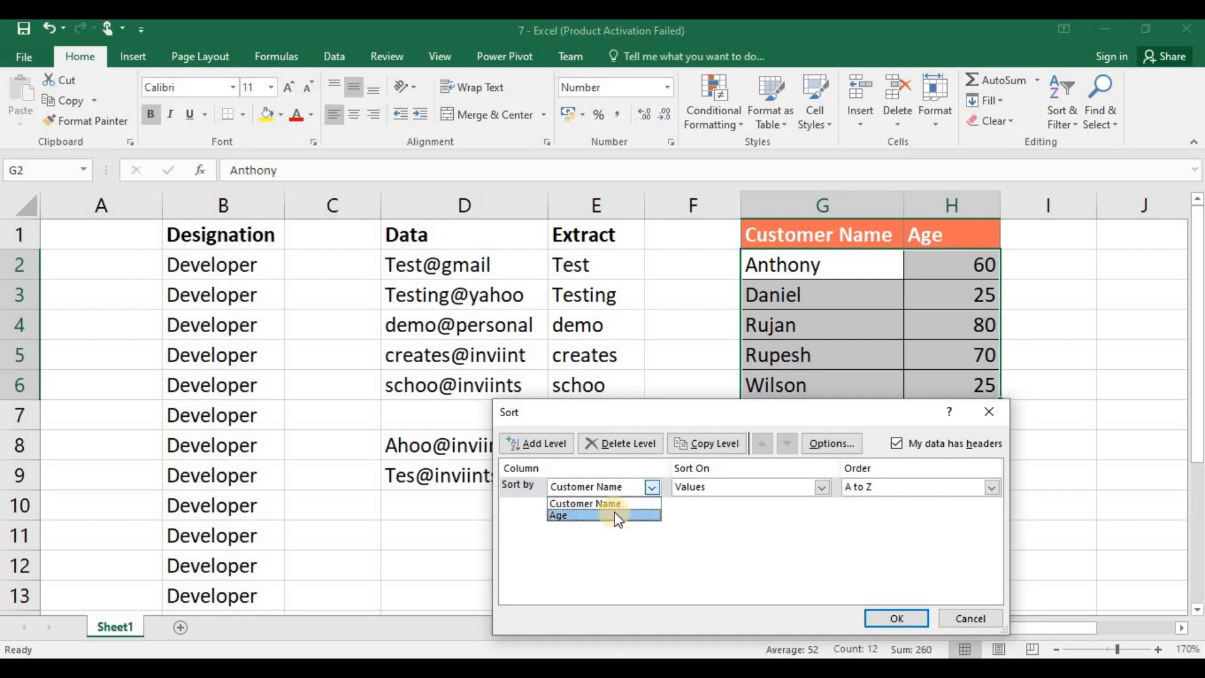
click(615, 515)
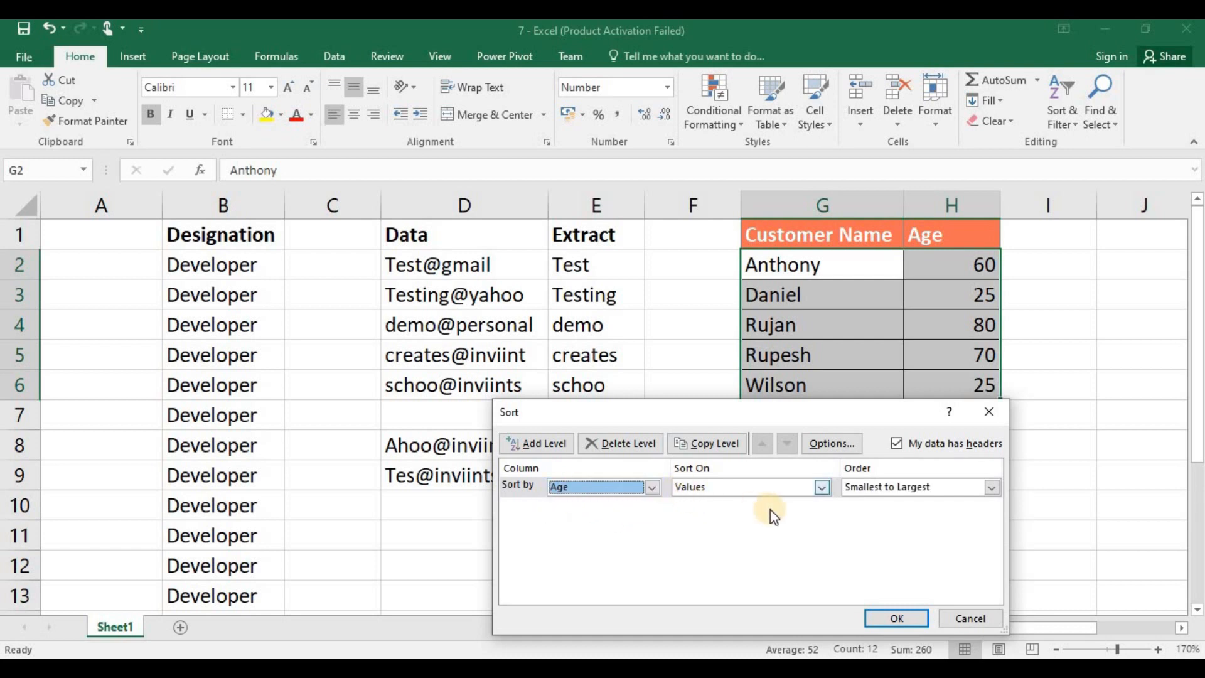
click(720, 494)
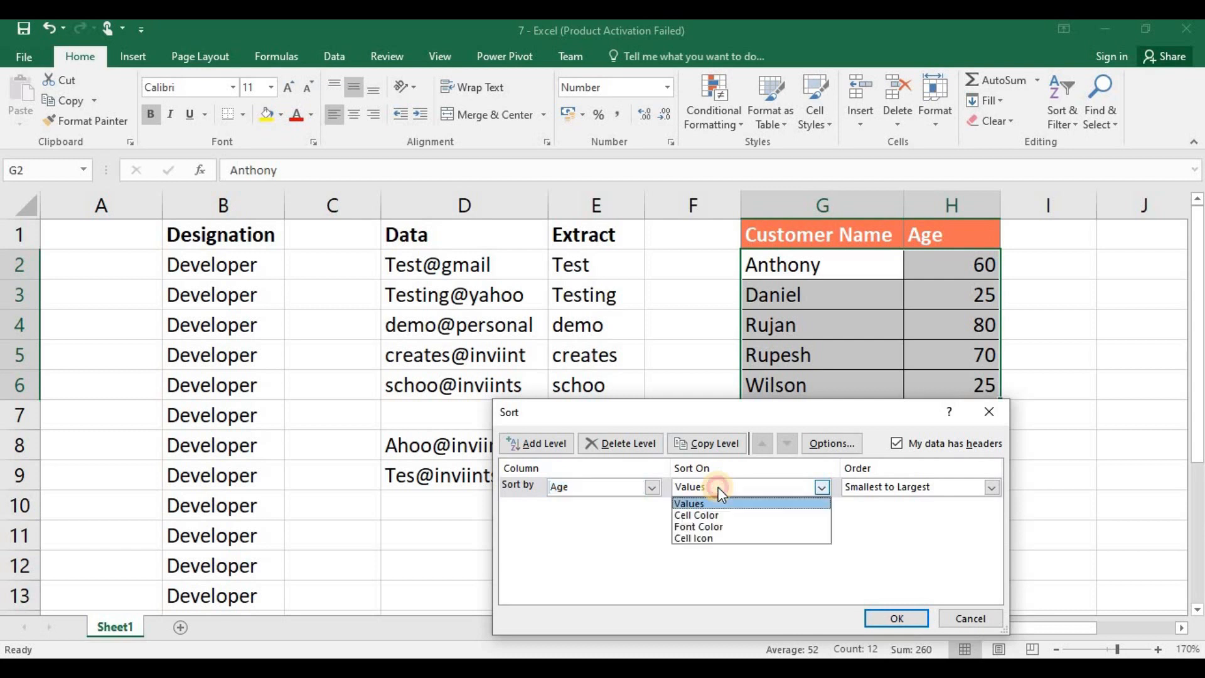
click(718, 490)
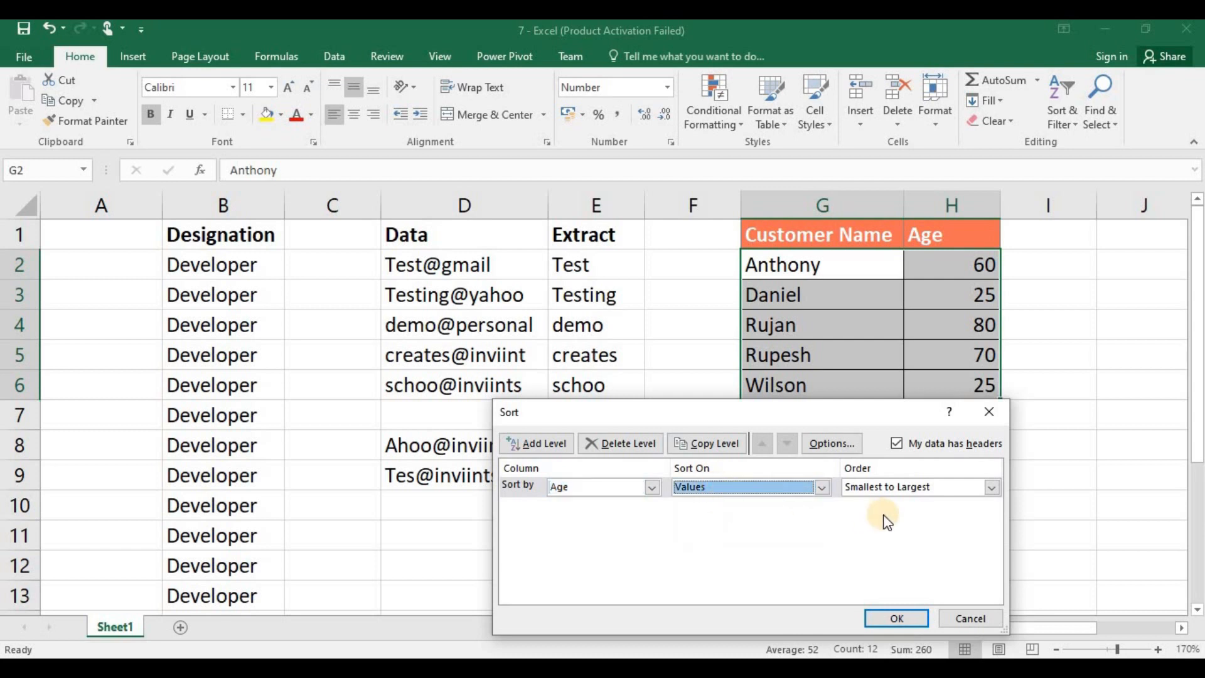
click(892, 618)
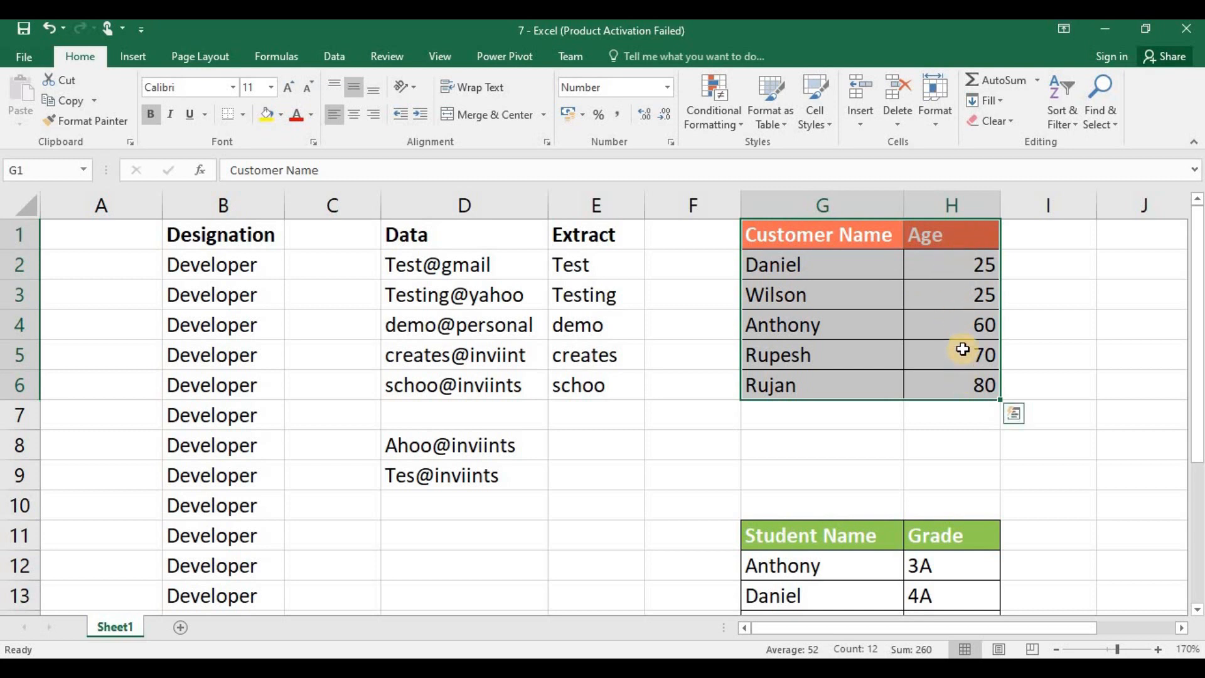
click(945, 271)
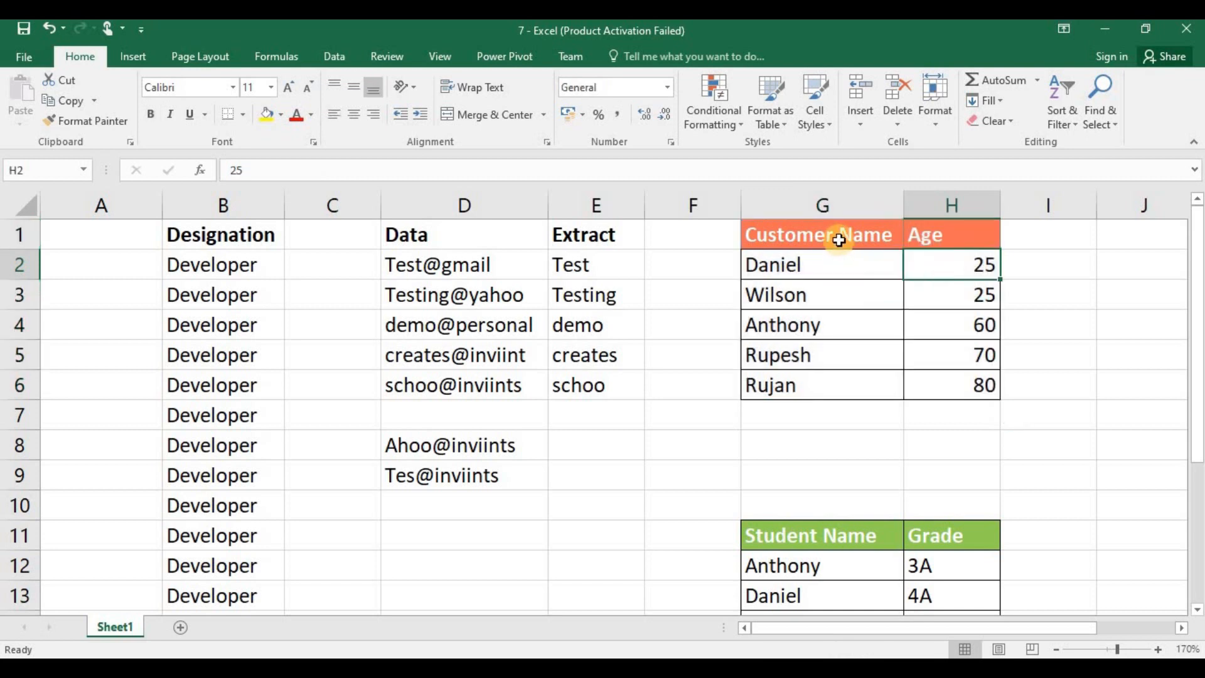
click(1067, 124)
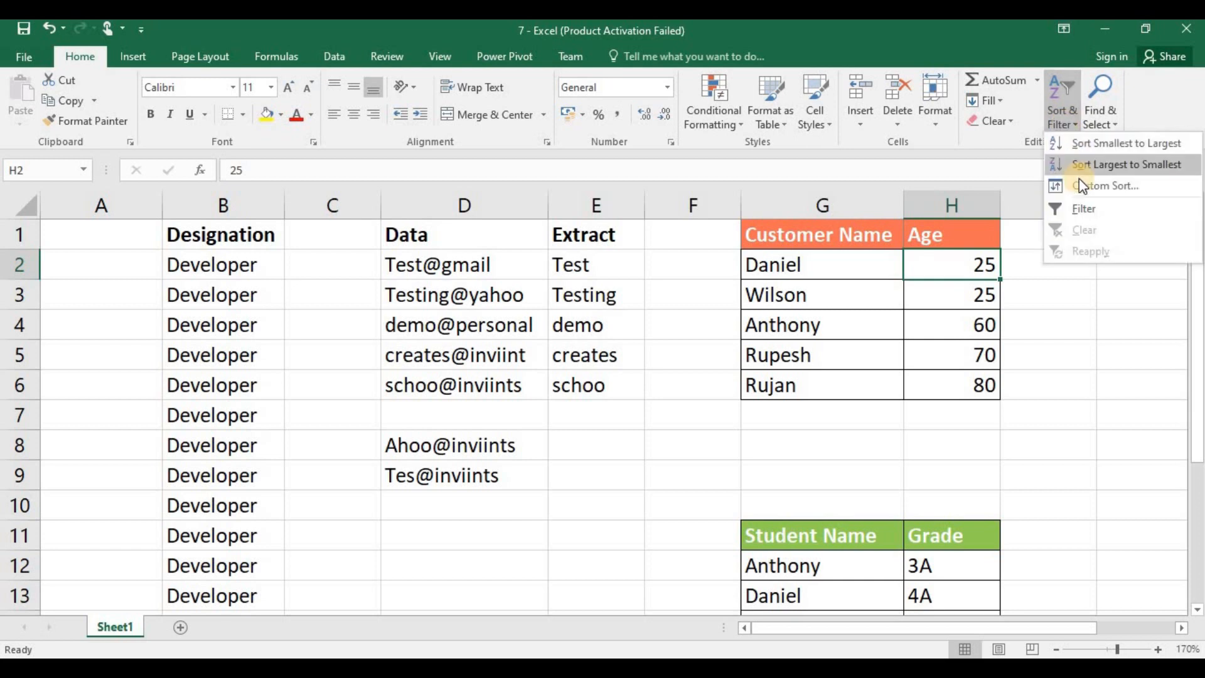
click(1081, 186)
click(989, 412)
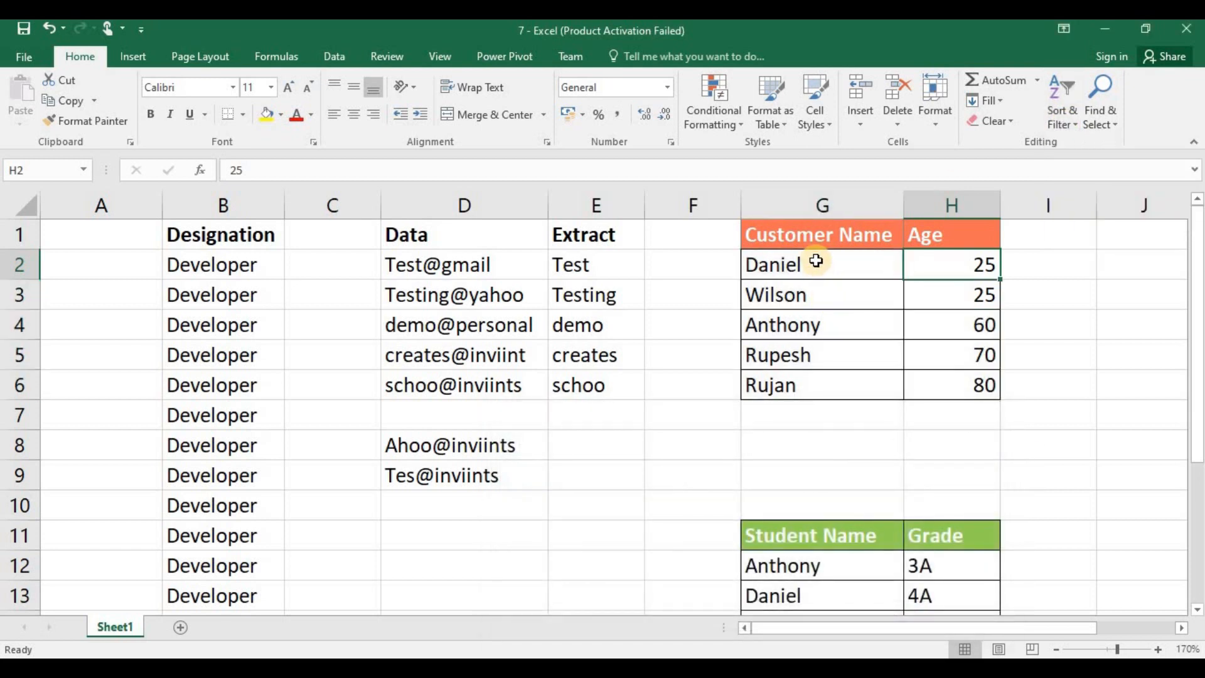
- Custom sort the customer table by Age from Smallest to Largest, with Customer Name A to Z as a second level
click(1069, 111)
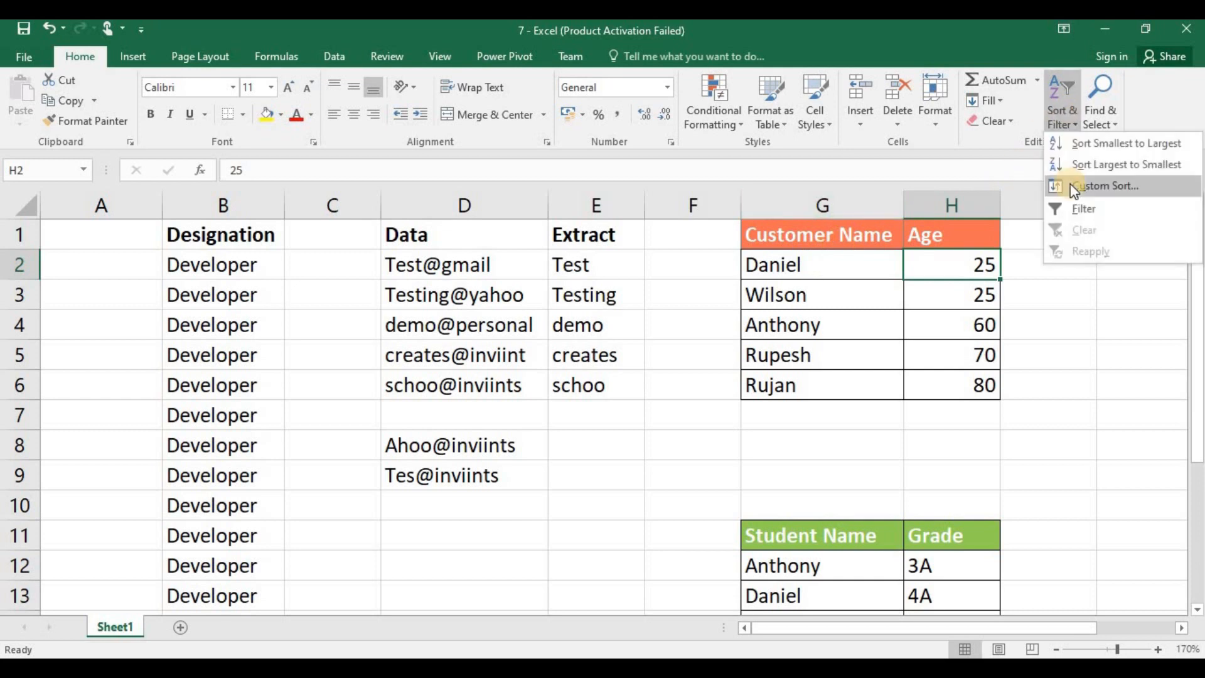
click(1073, 186)
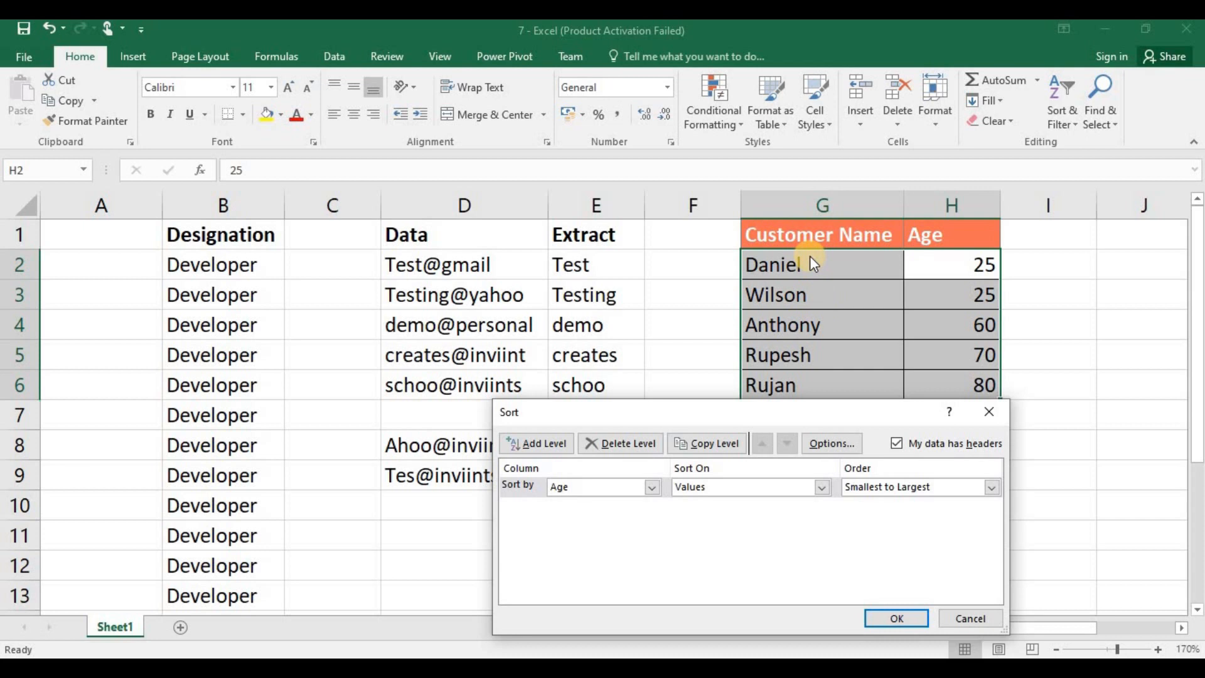
drag(778, 417, 792, 446)
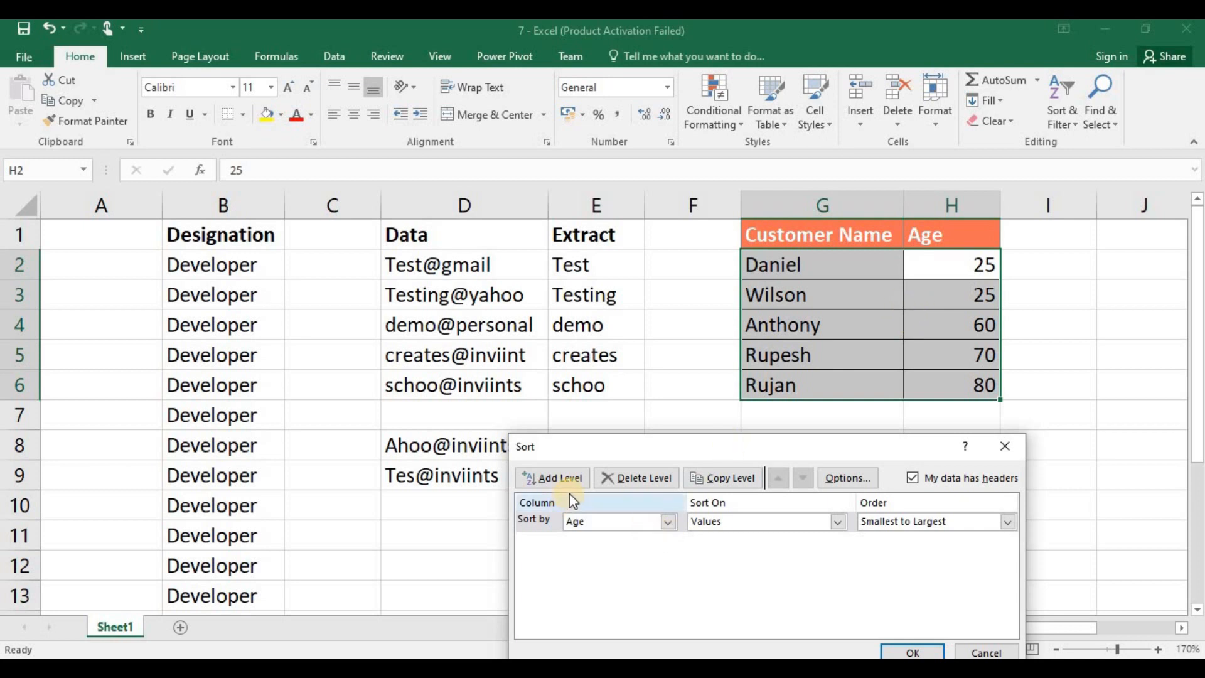
click(560, 478)
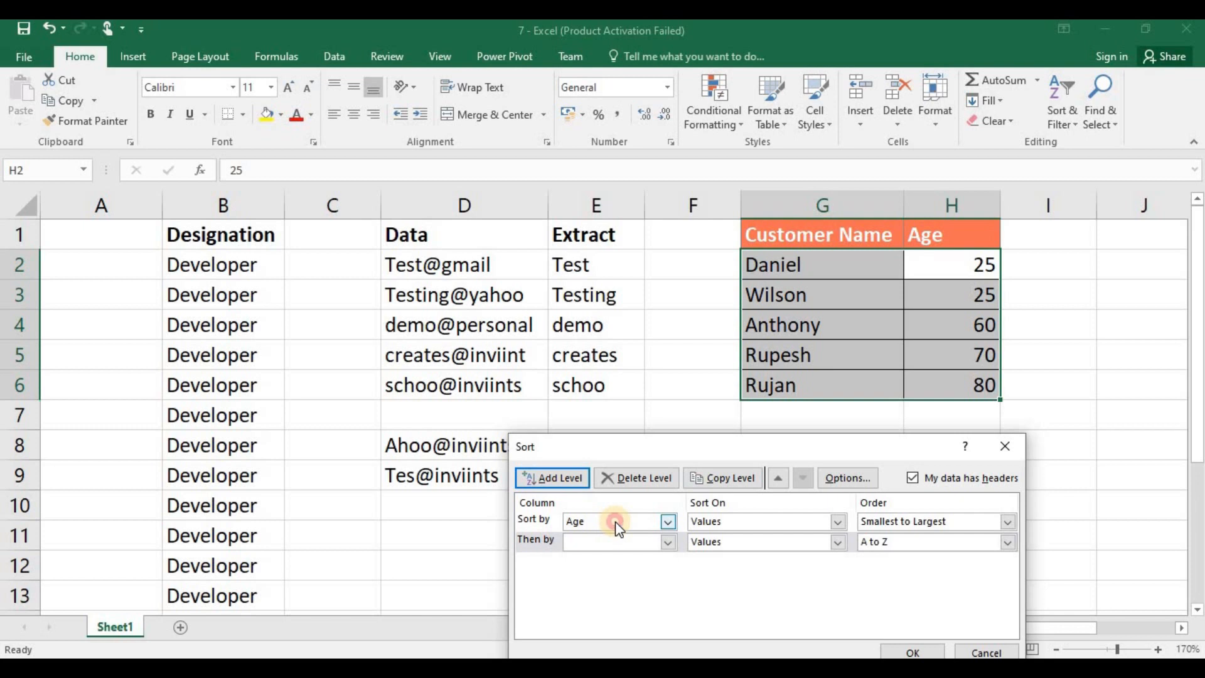
click(609, 542)
click(609, 539)
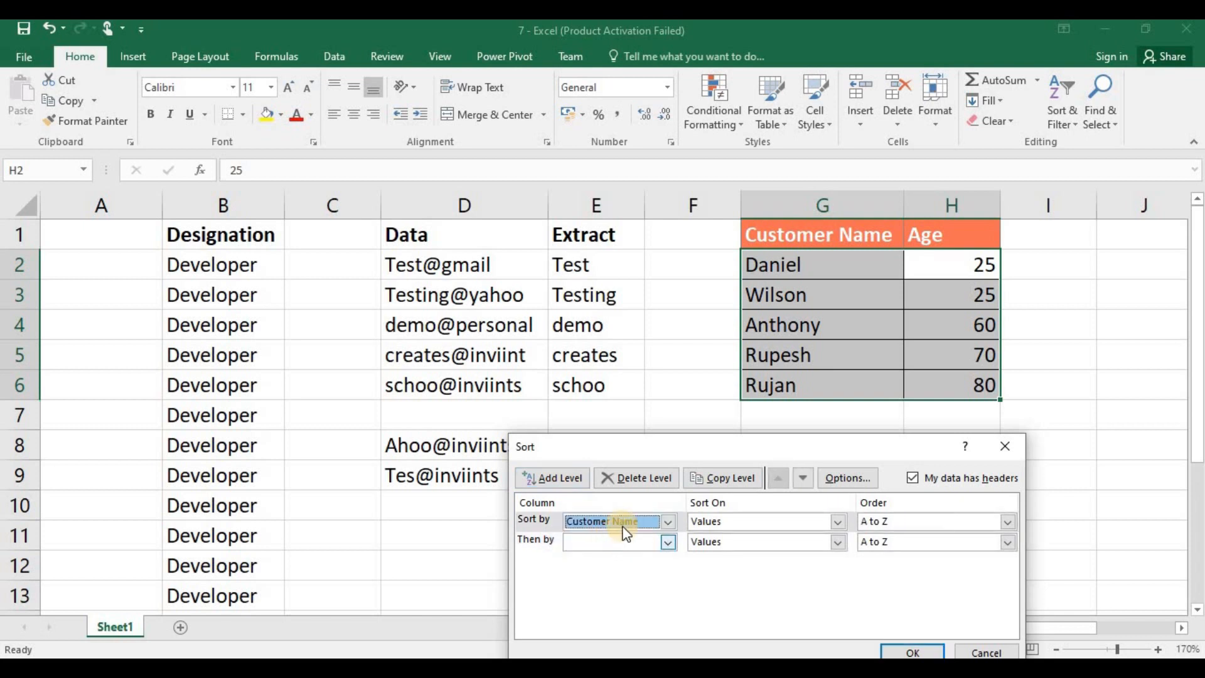
click(623, 525)
click(600, 548)
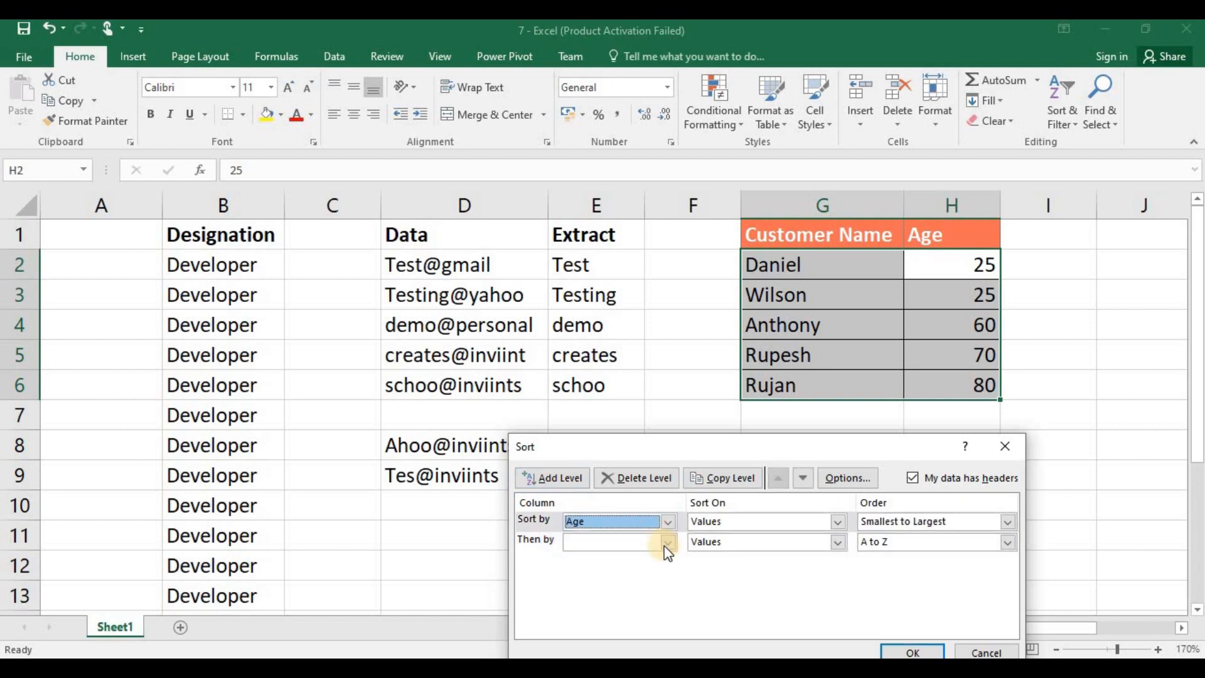
click(667, 543)
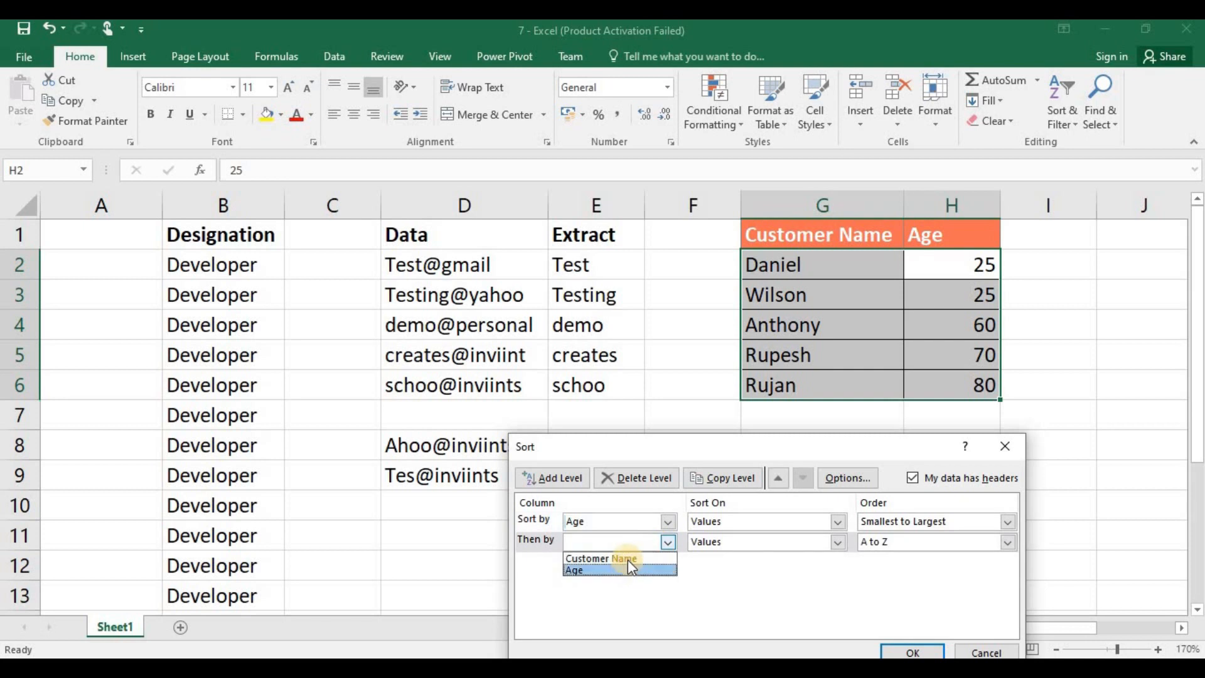
click(628, 557)
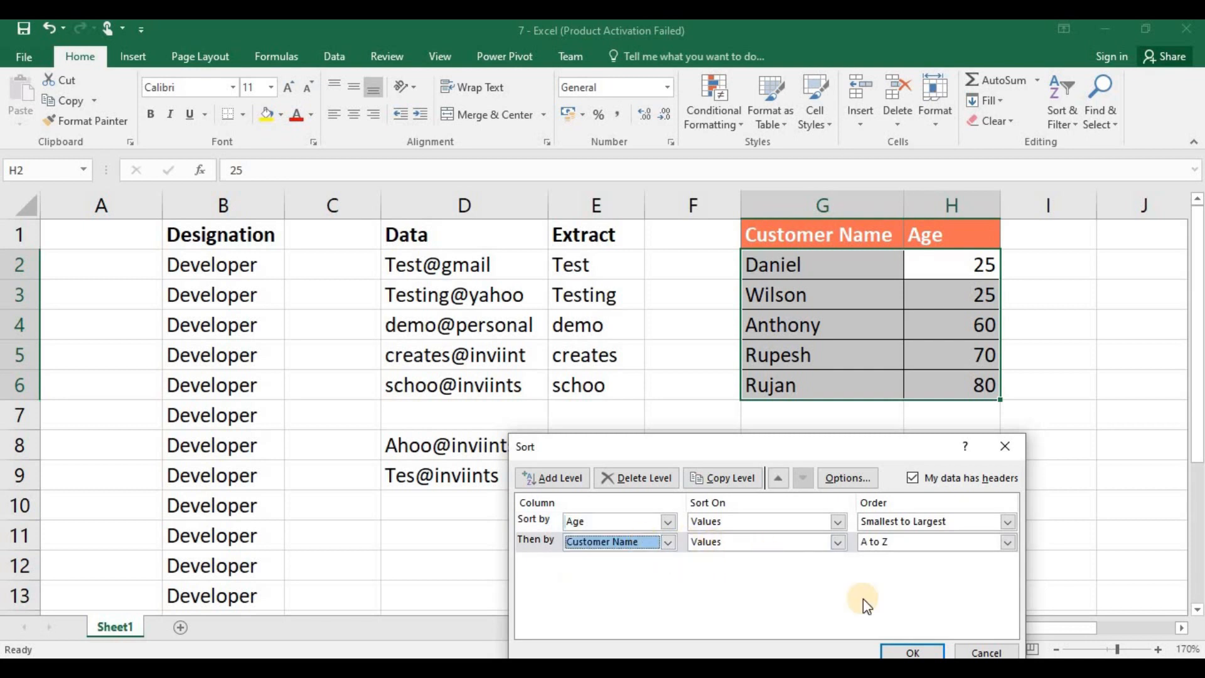
click(912, 654)
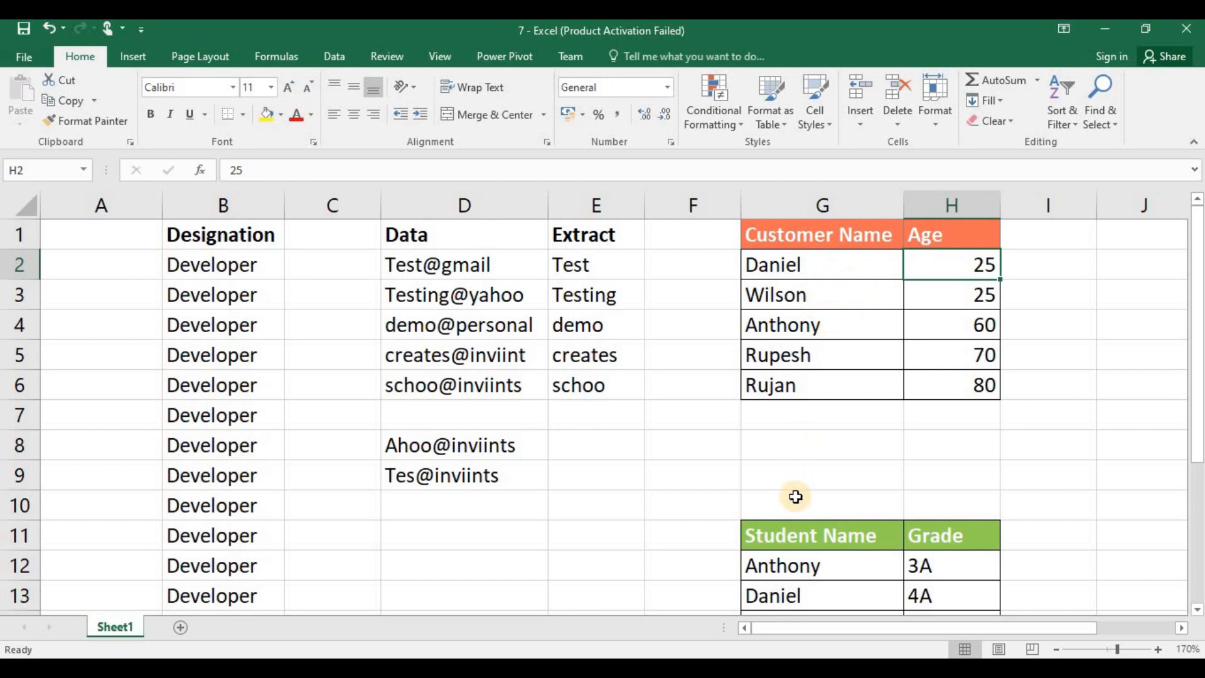
click(791, 535)
key(ctrl+shift+End)
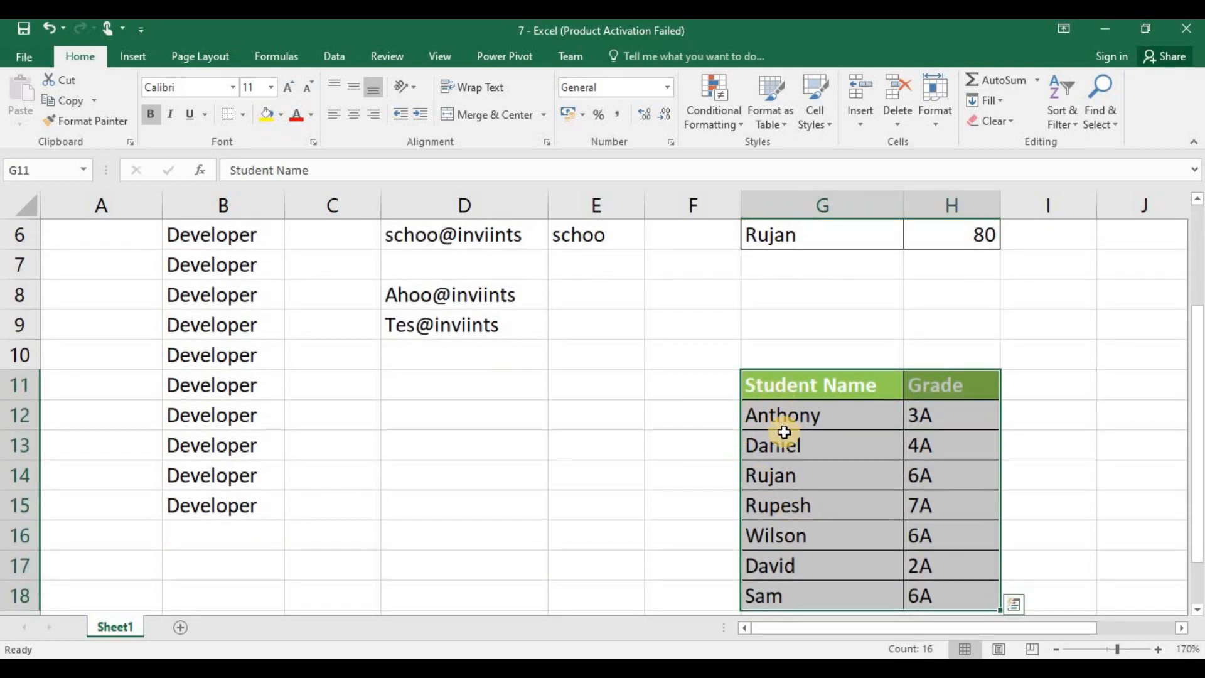
click(776, 420)
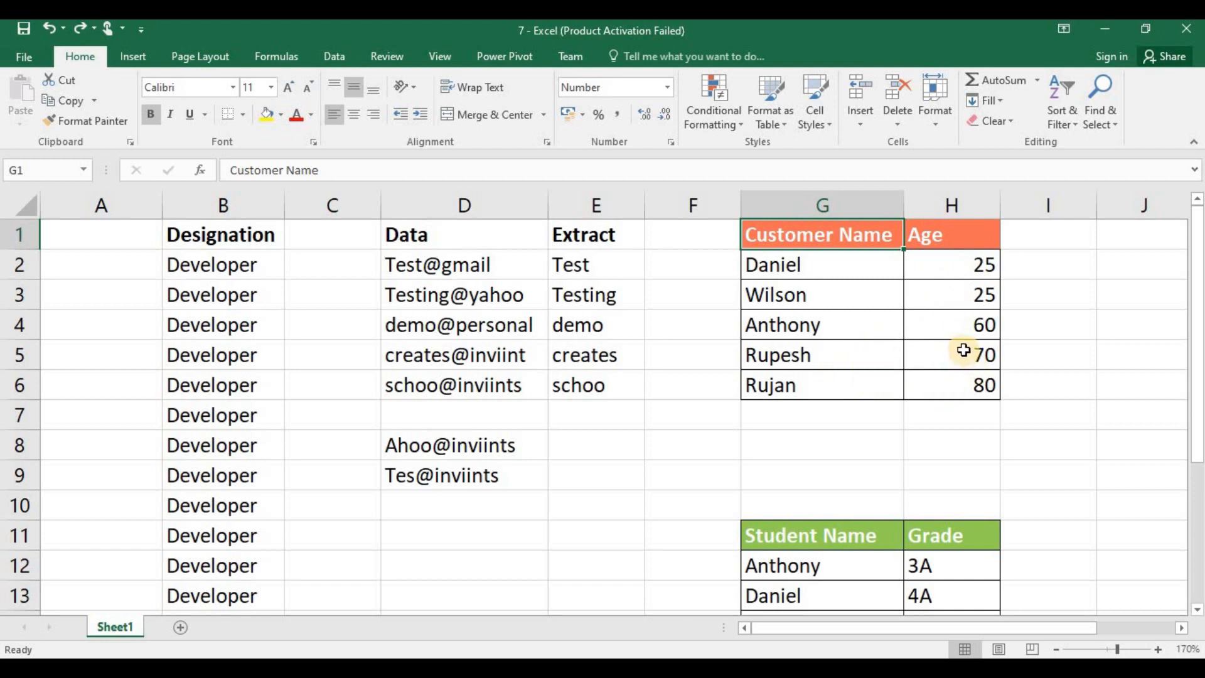
- Add filters to the headers of the customer table in G1:H6
shift+click(965, 374)
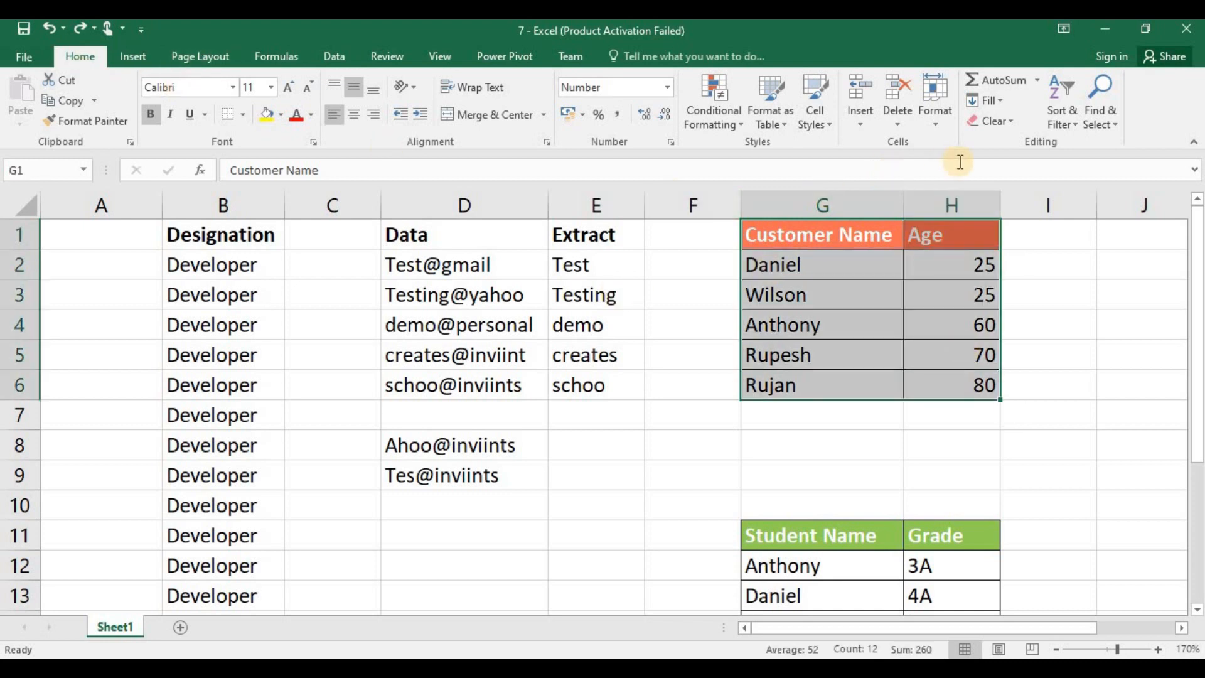
click(1054, 110)
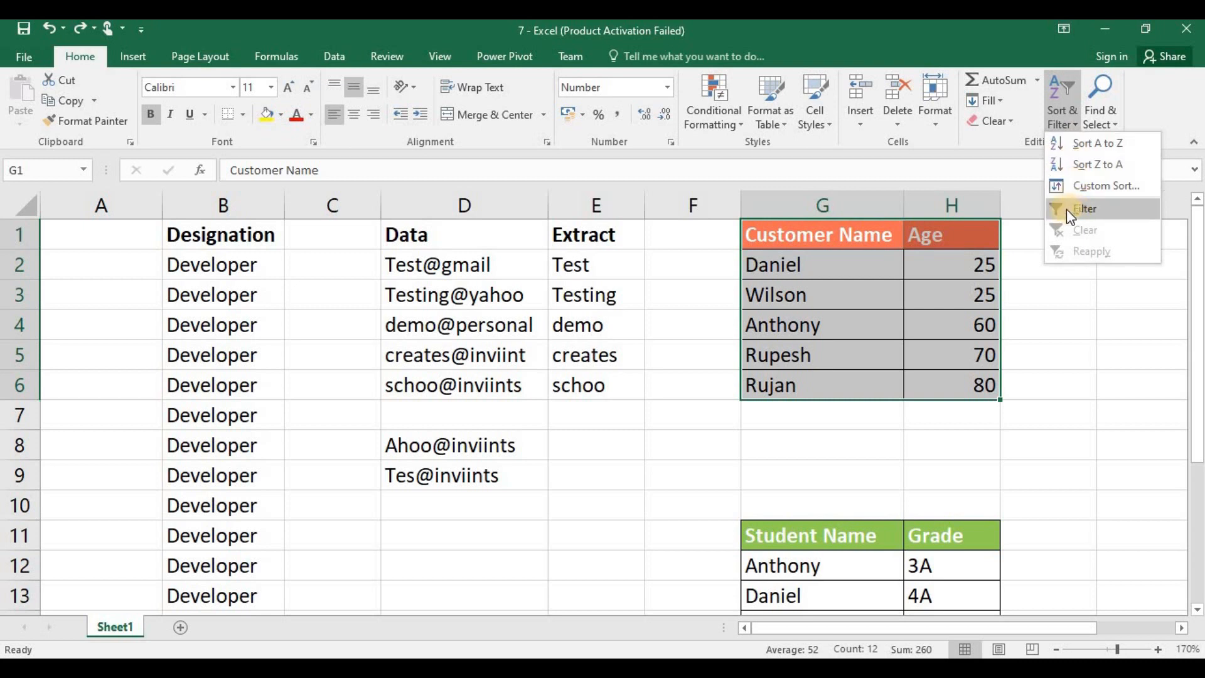
click(1083, 208)
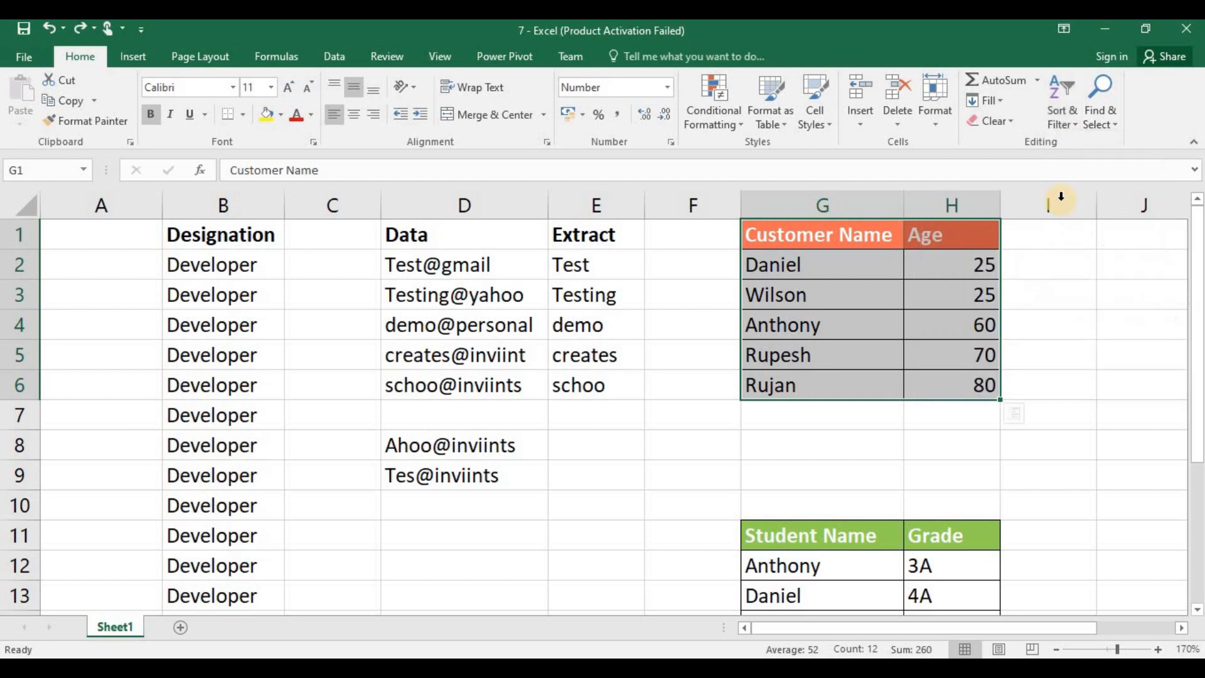
- Review the filter options for Customer Name and keep all names selected
click(878, 243)
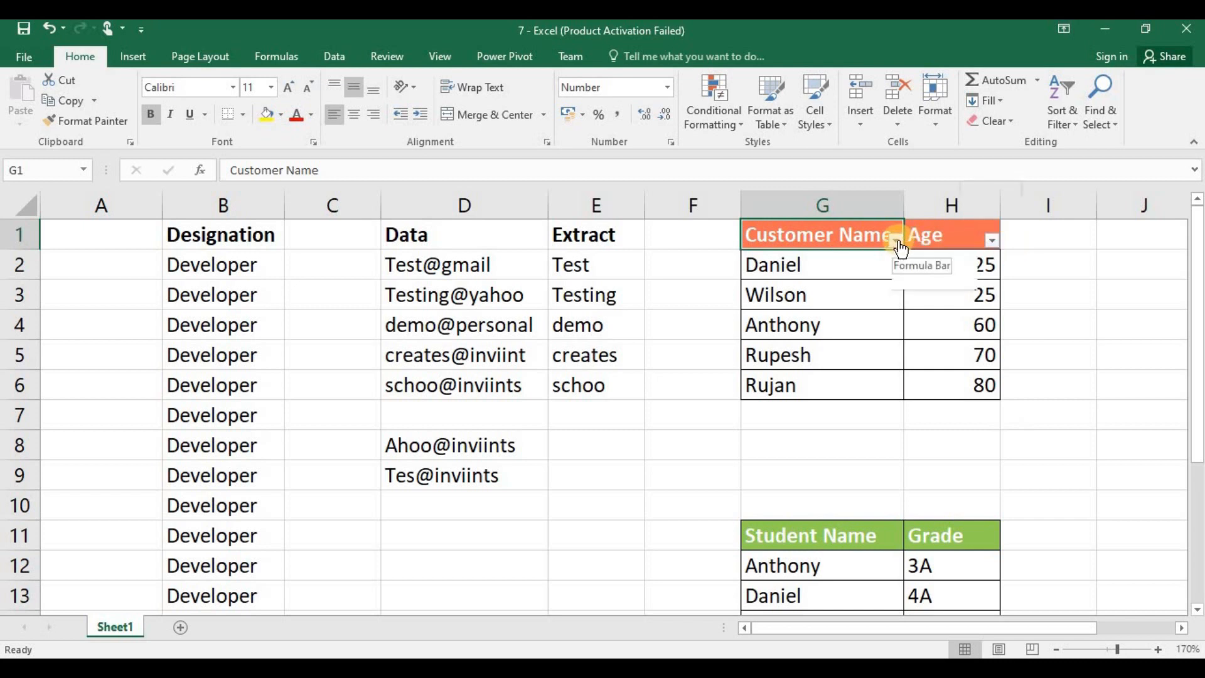
click(896, 239)
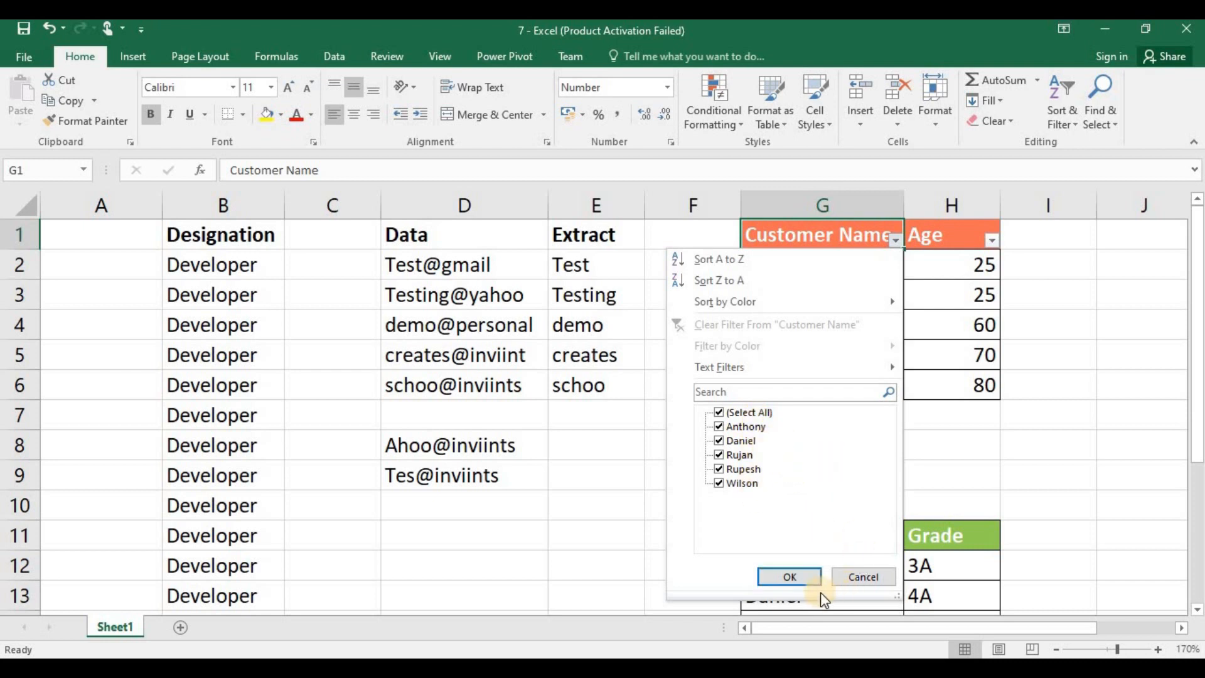
click(804, 574)
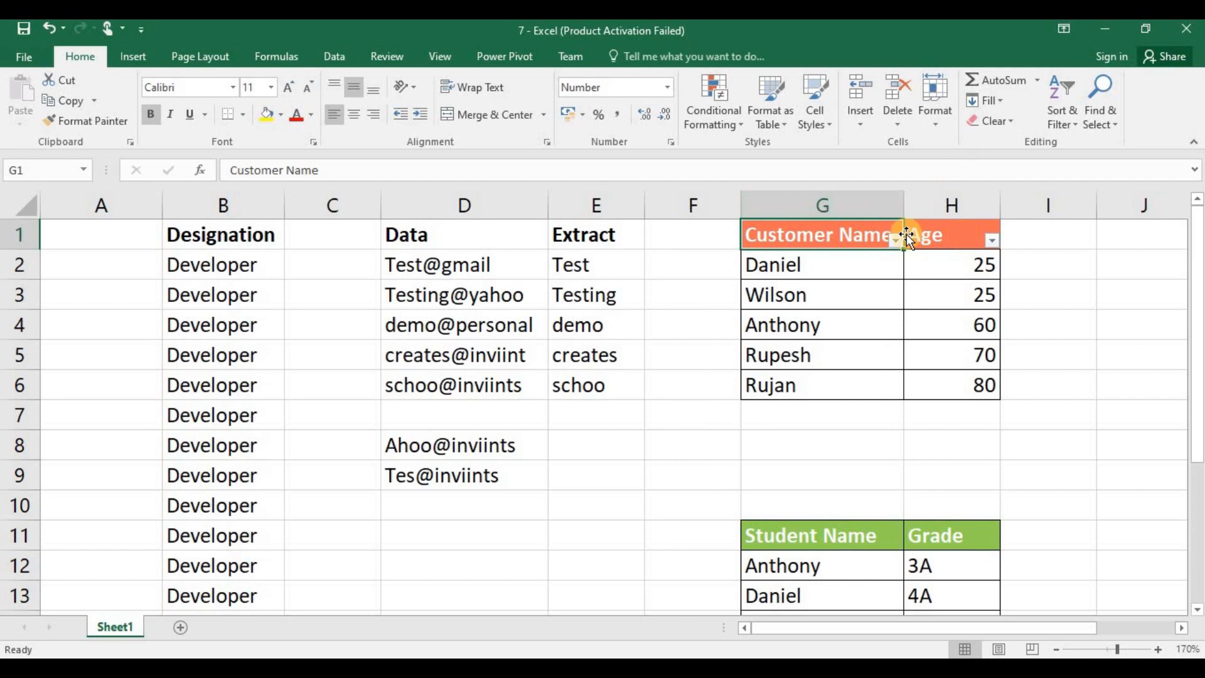
- Apply a Greater Than number filter to the Age column to show only customers older than 60
click(962, 236)
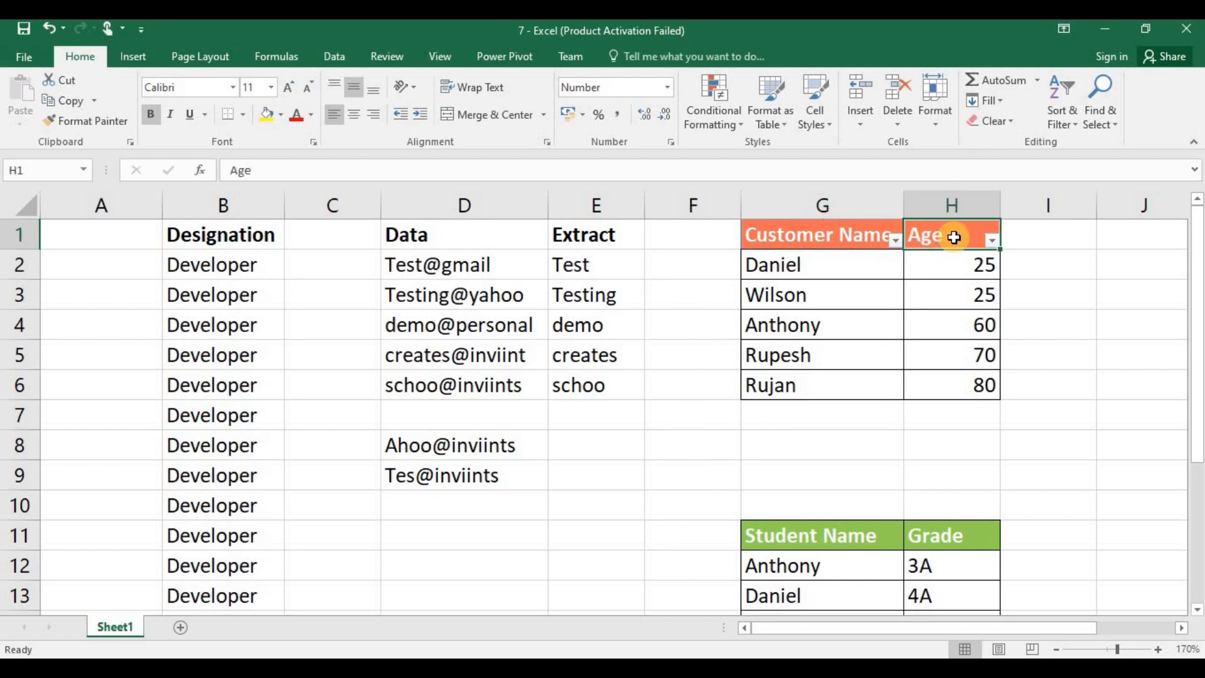
click(990, 240)
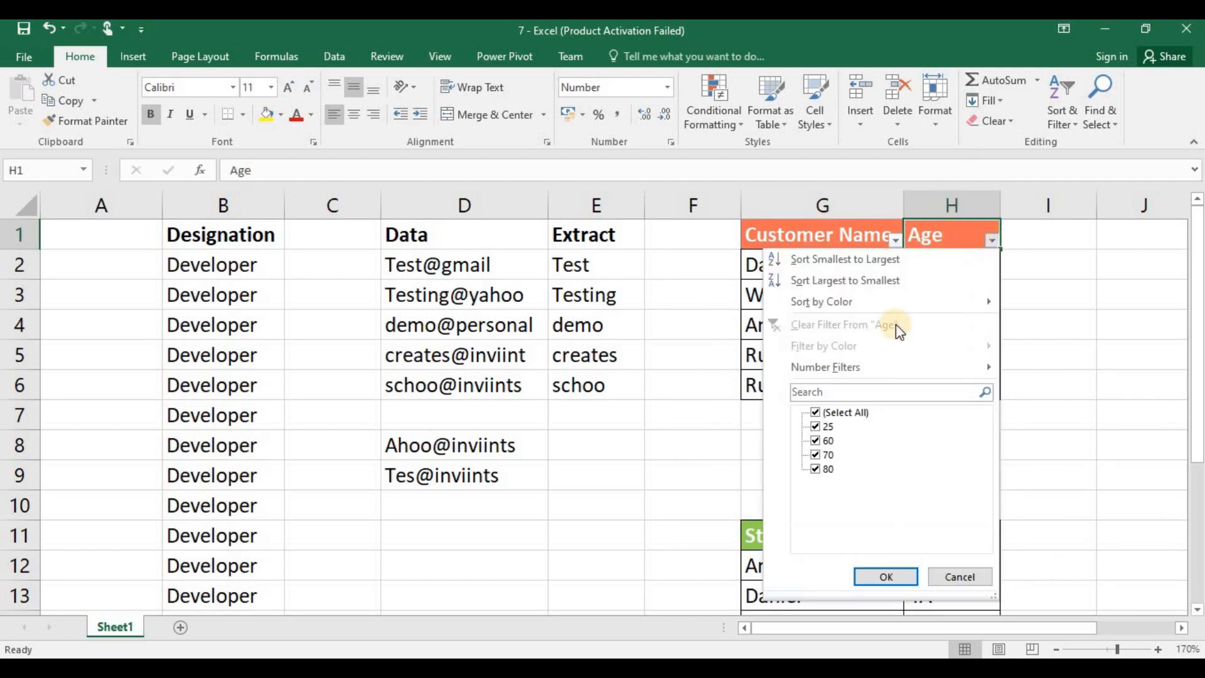
mouse_move(888, 370)
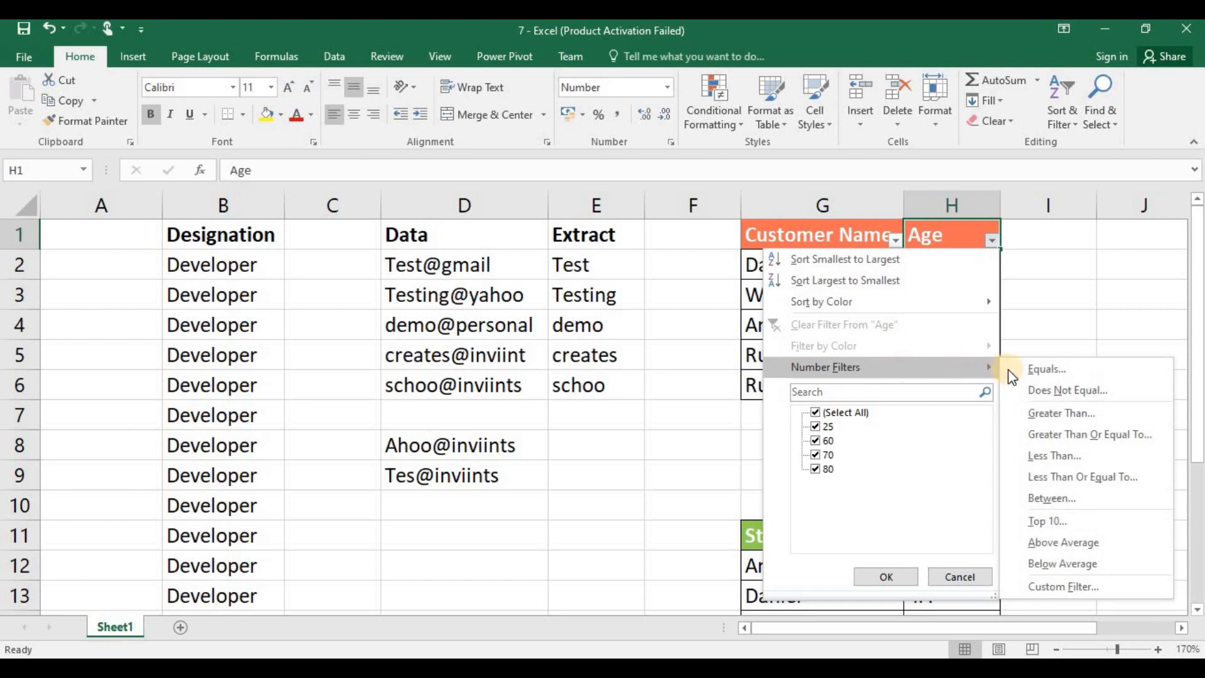
click(1044, 415)
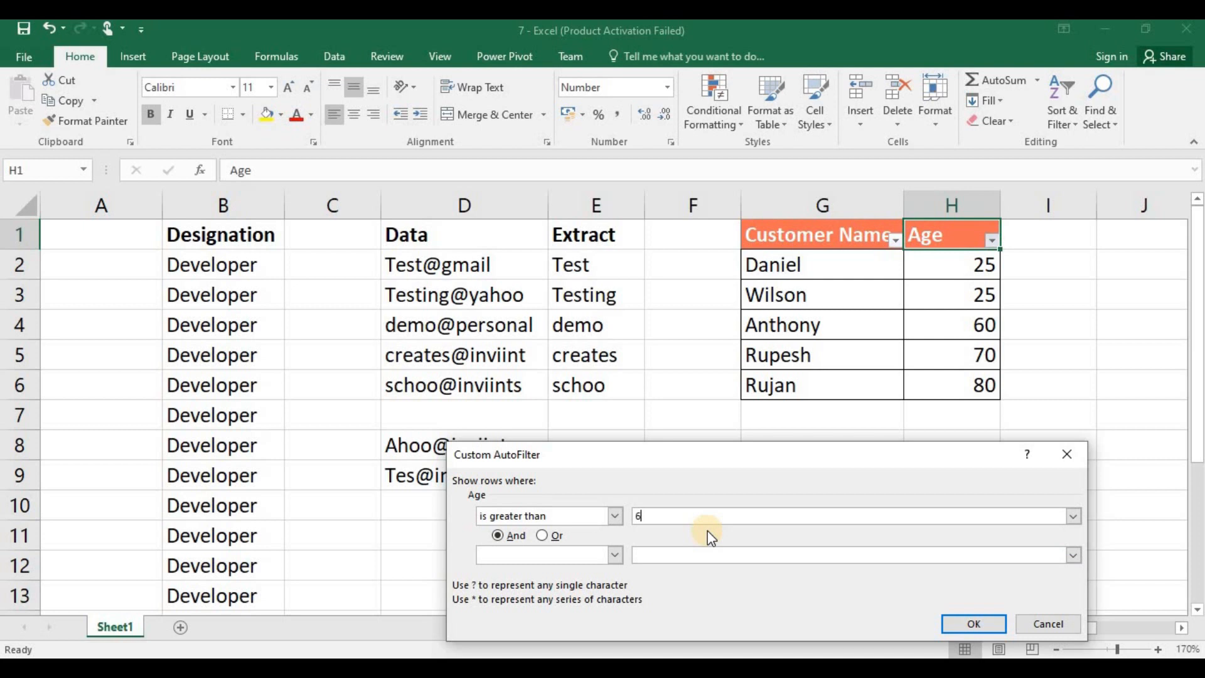
click(975, 623)
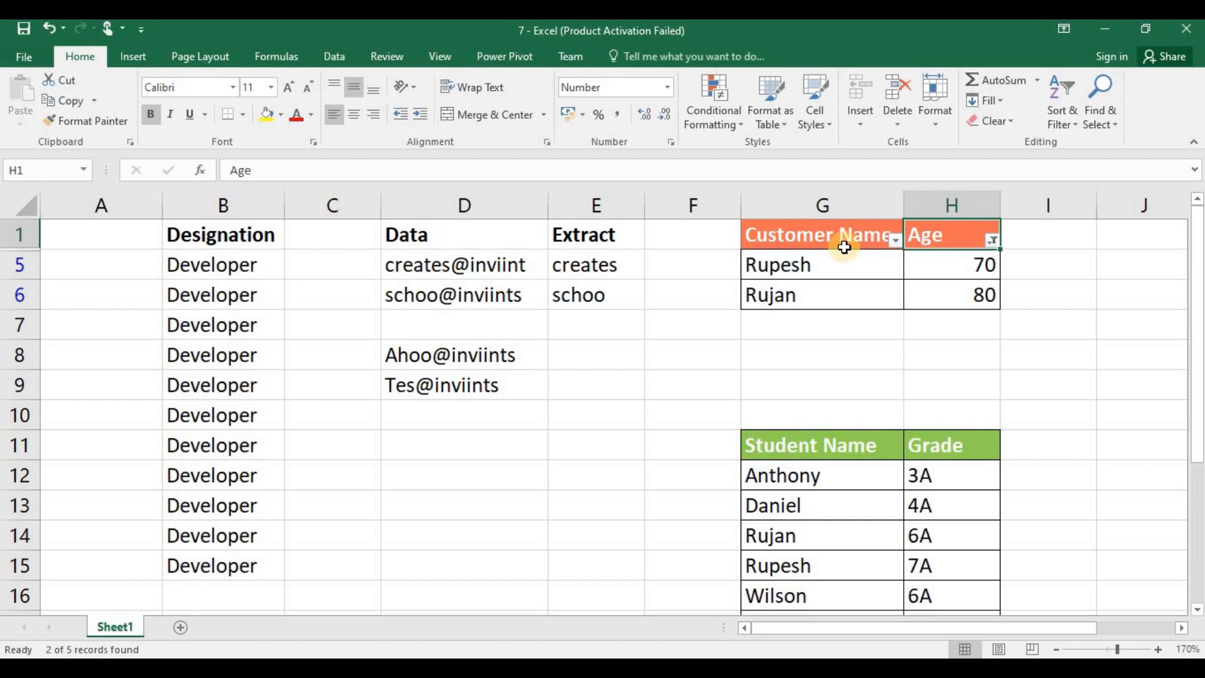
- Filter the Age column of the customer table to show only the value 60
click(992, 239)
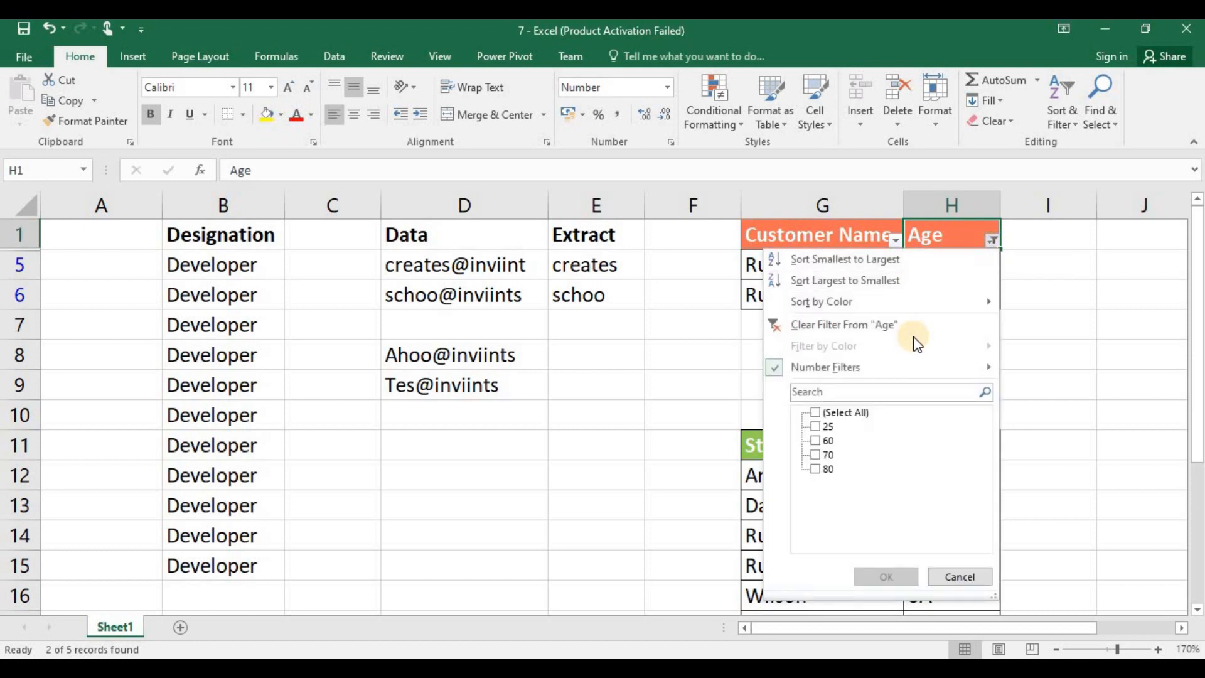
click(815, 413)
click(815, 413)
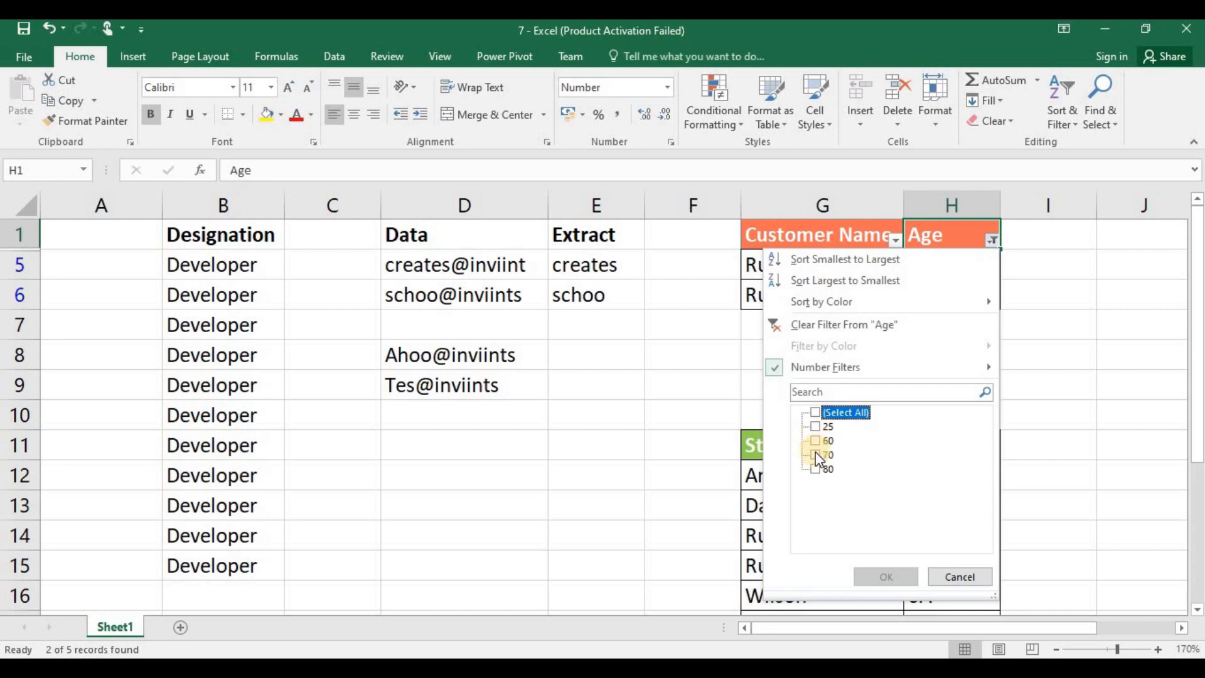
click(816, 442)
click(866, 573)
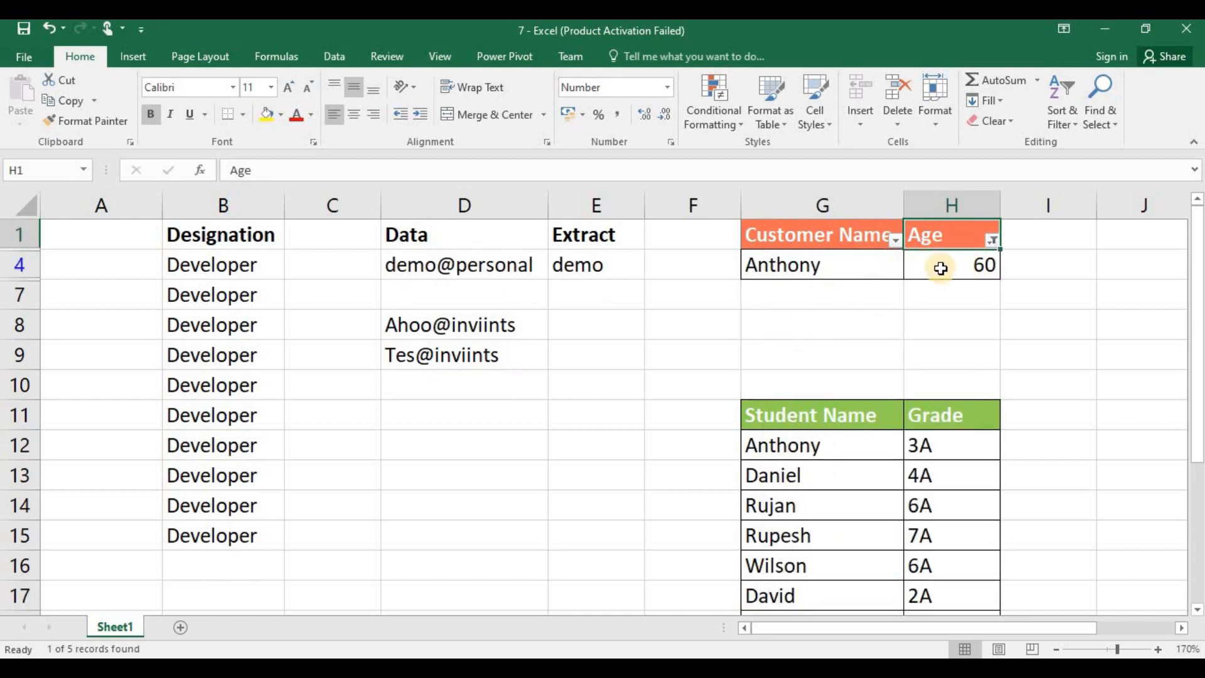
- Remove the filters from the customer table headers so every row is listed
click(901, 263)
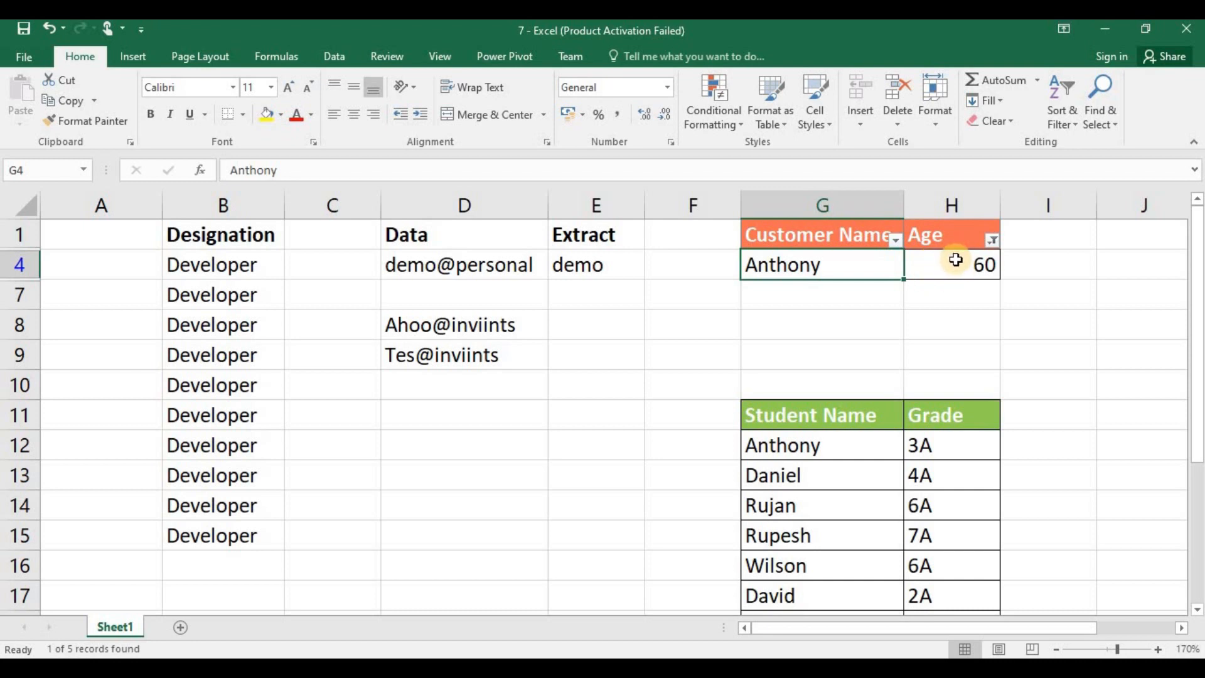
click(1062, 129)
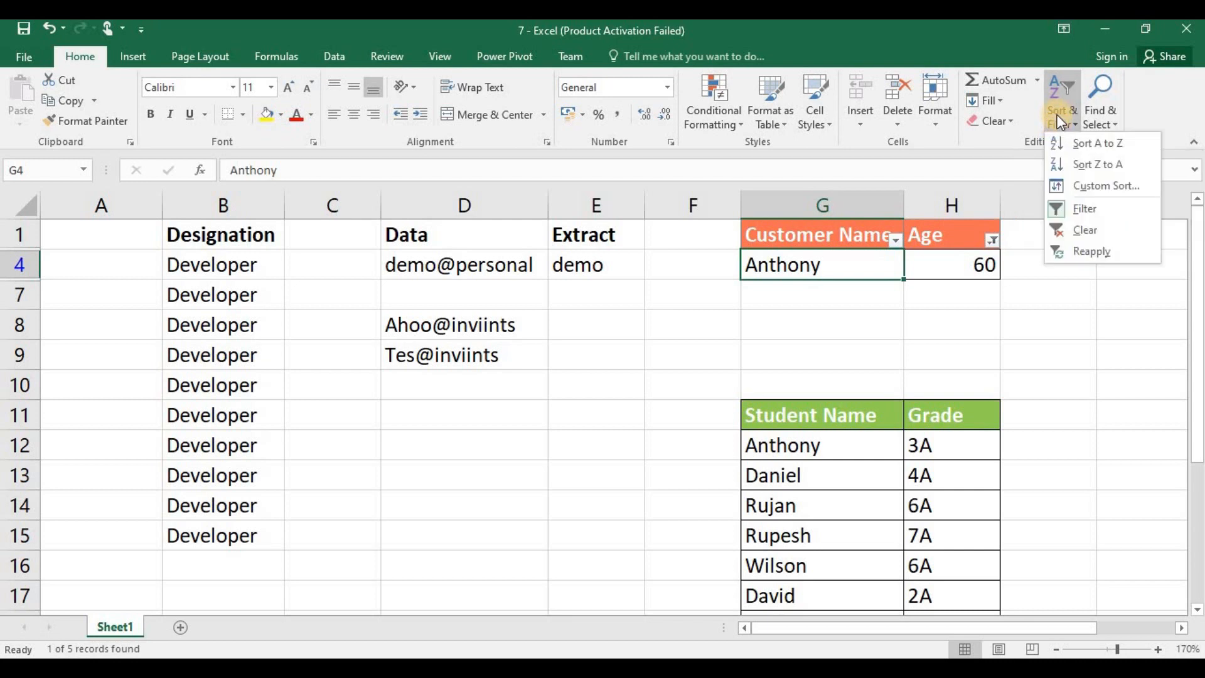
click(1081, 210)
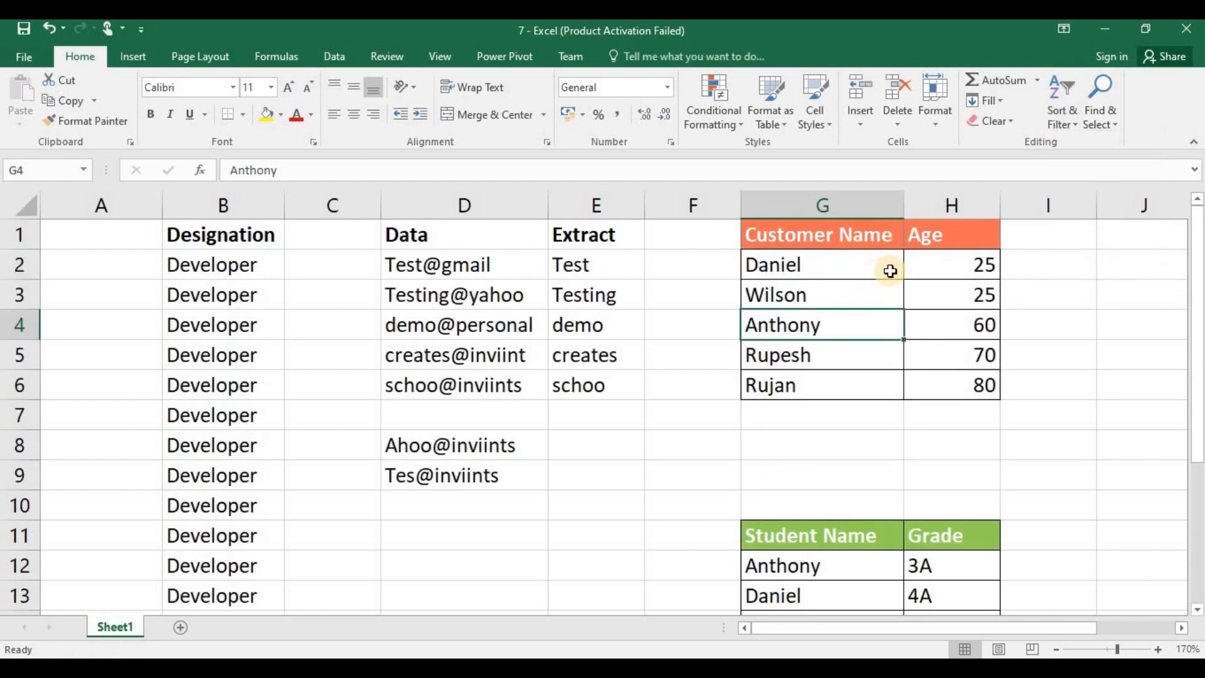
click(874, 252)
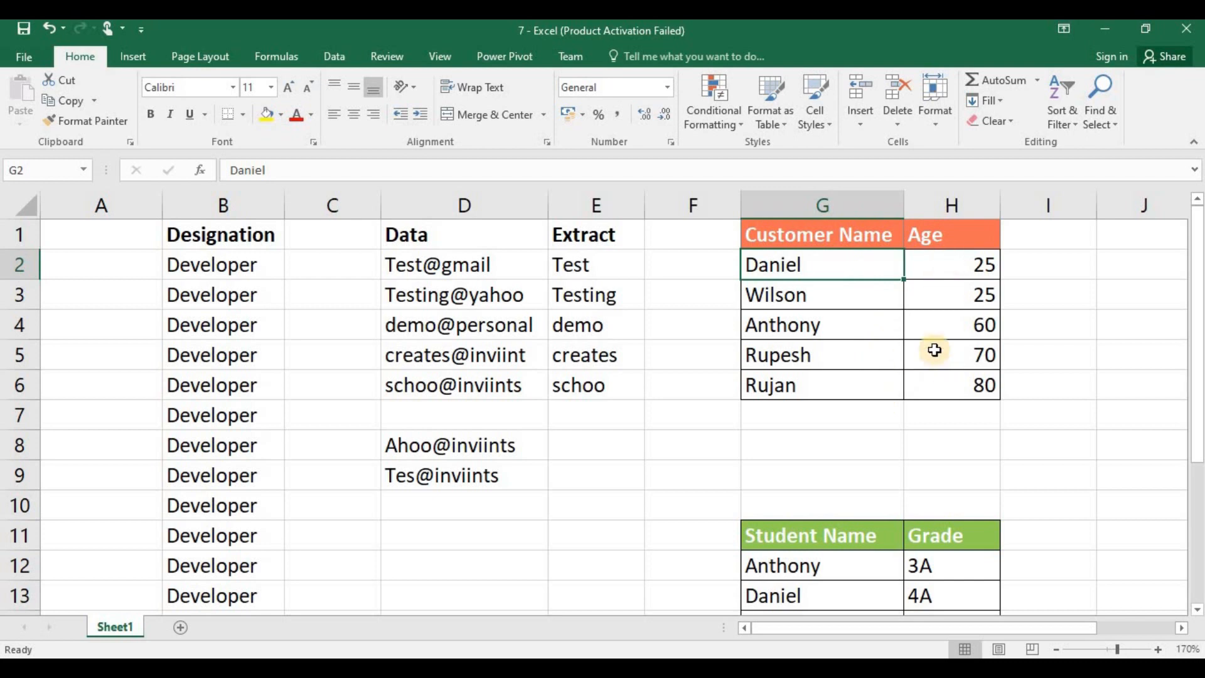
click(885, 312)
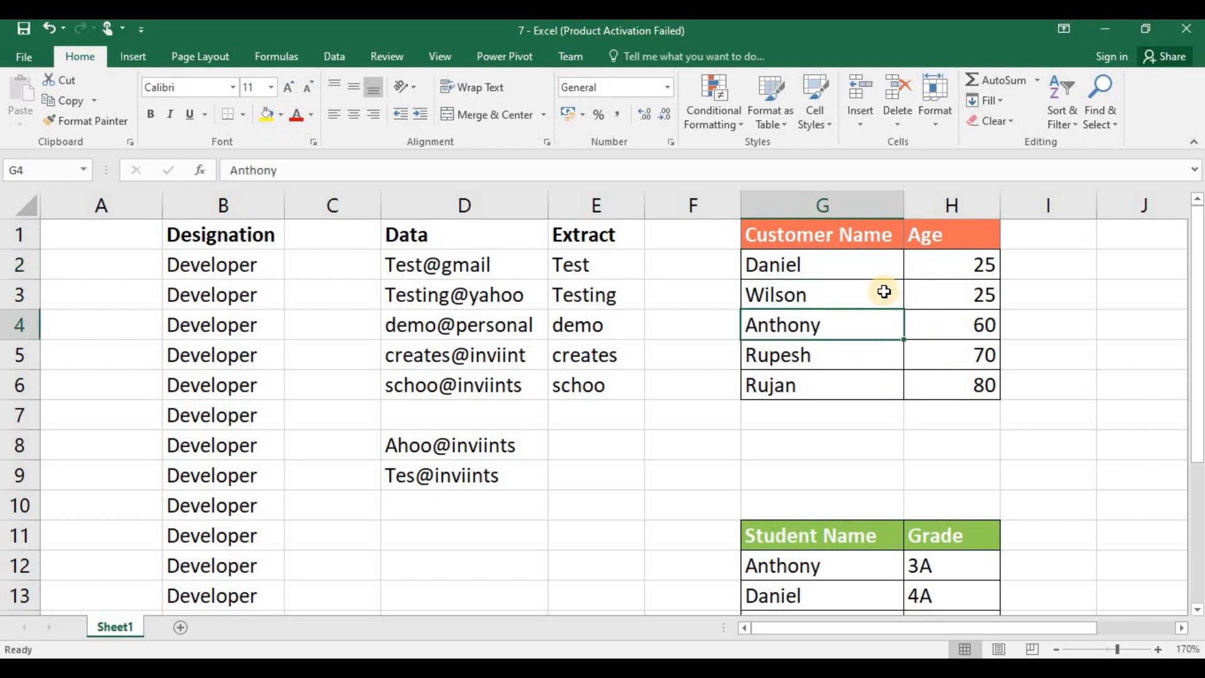
key(Up)
key(Up)
key(Up)
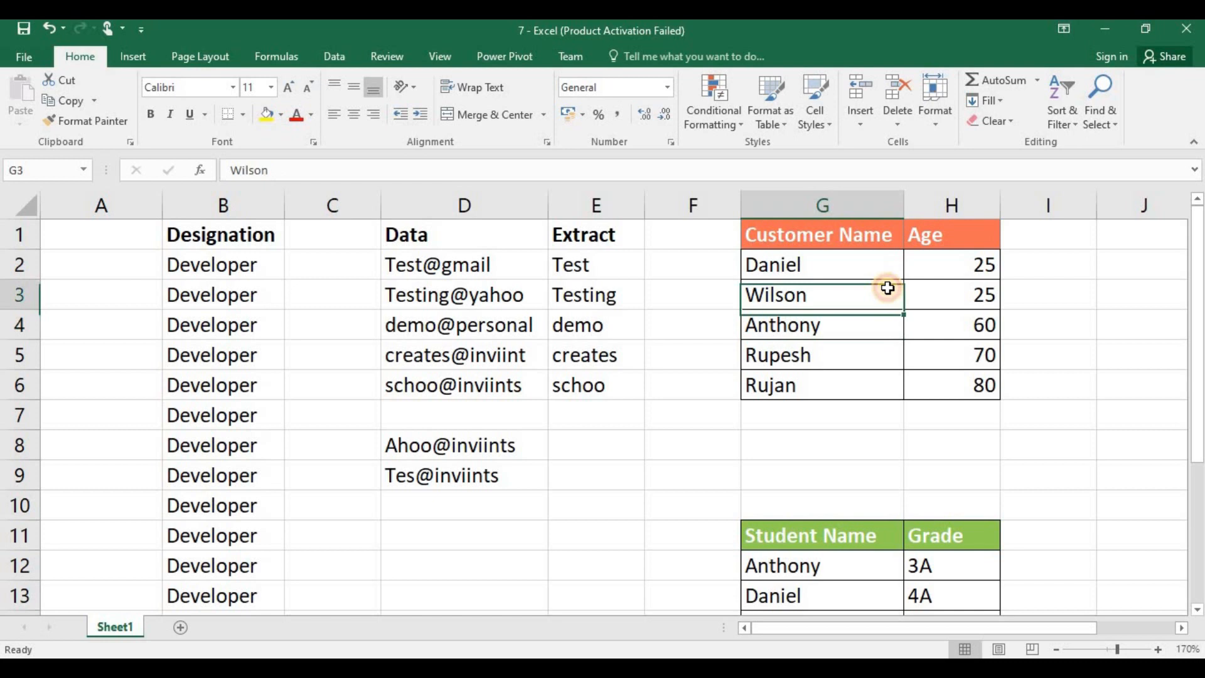
key(Down)
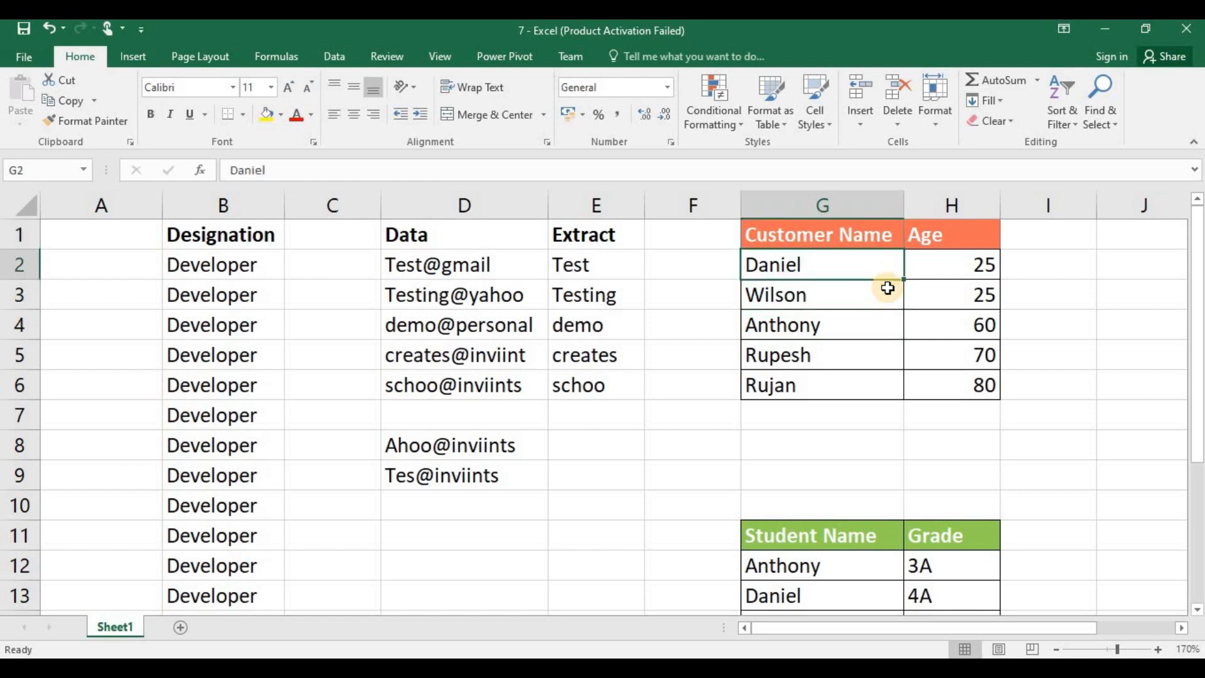
click(848, 327)
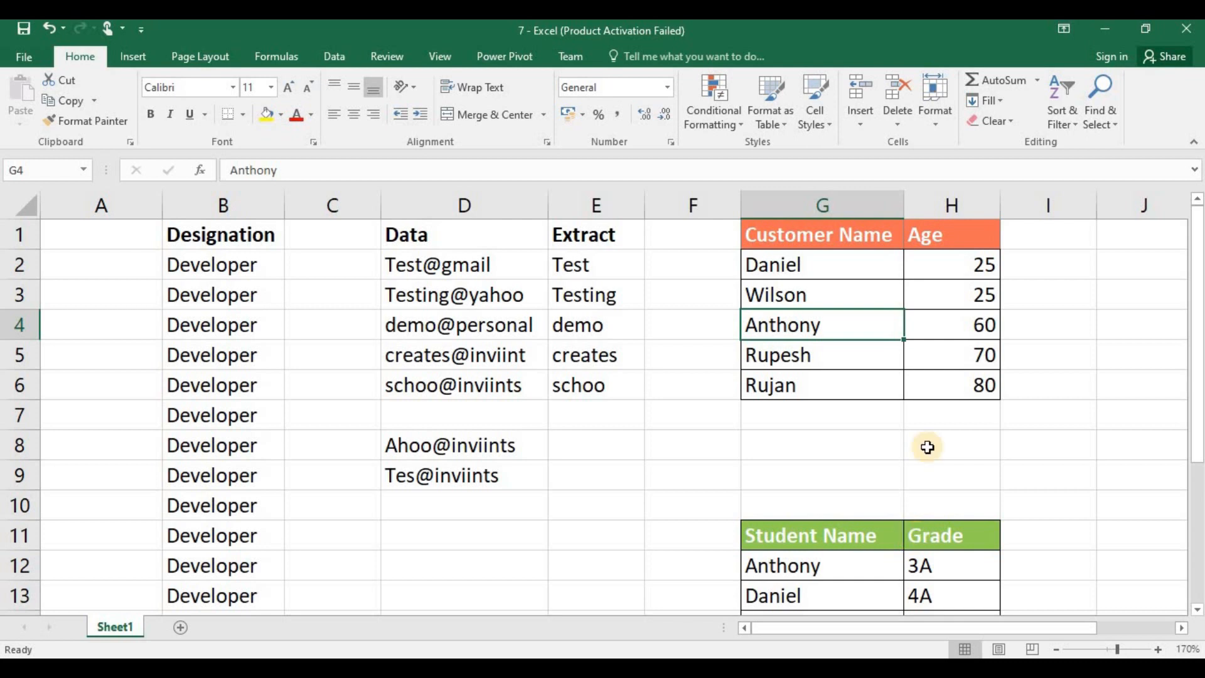
- Select the whole customer table G1:H6 and add filters to its headers
click(862, 250)
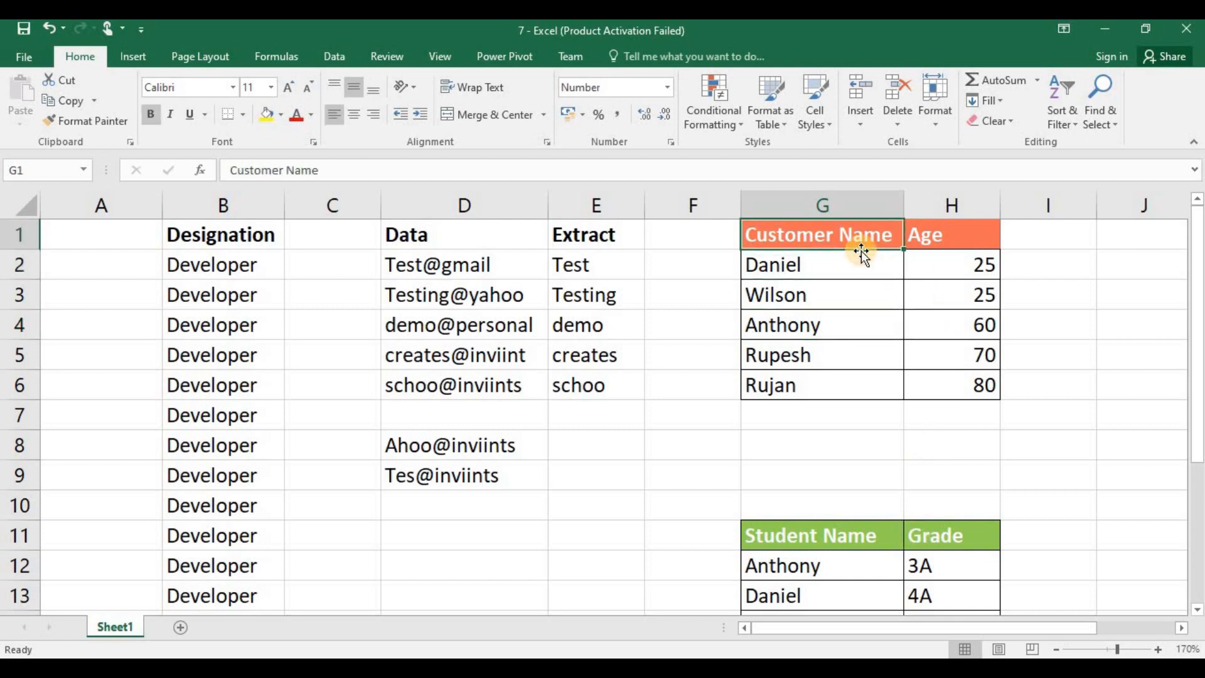
key(shift+Right)
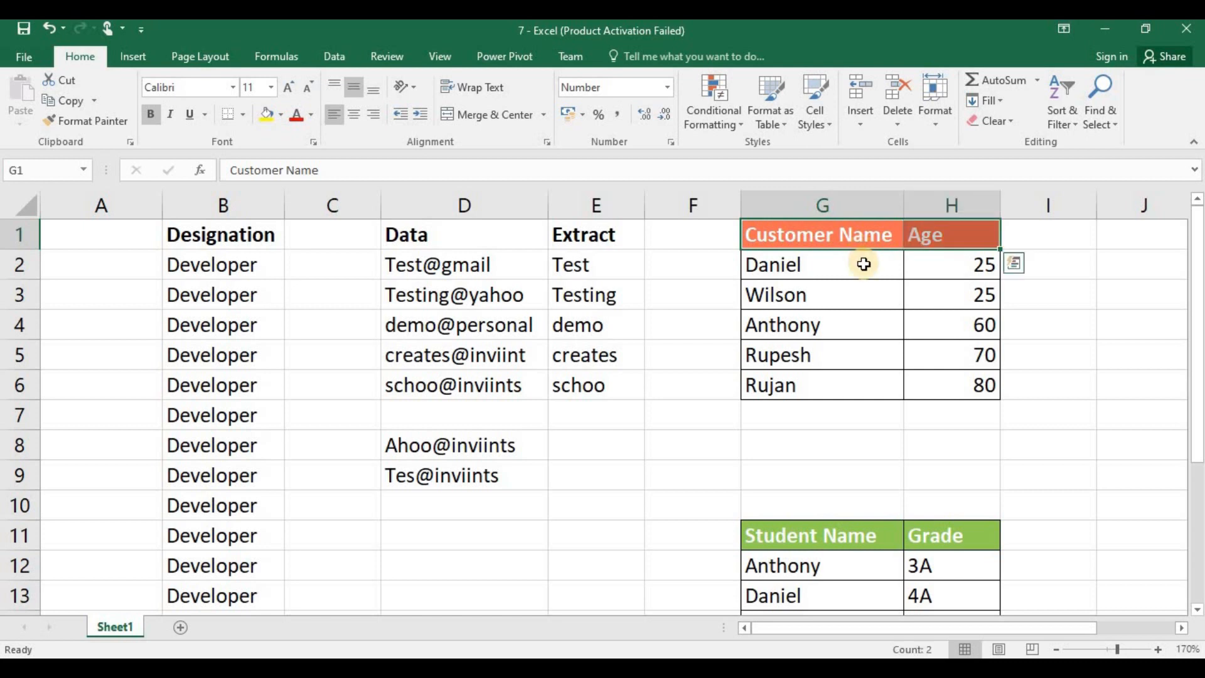
click(861, 261)
key(ctrl+shift+l)
click(874, 236)
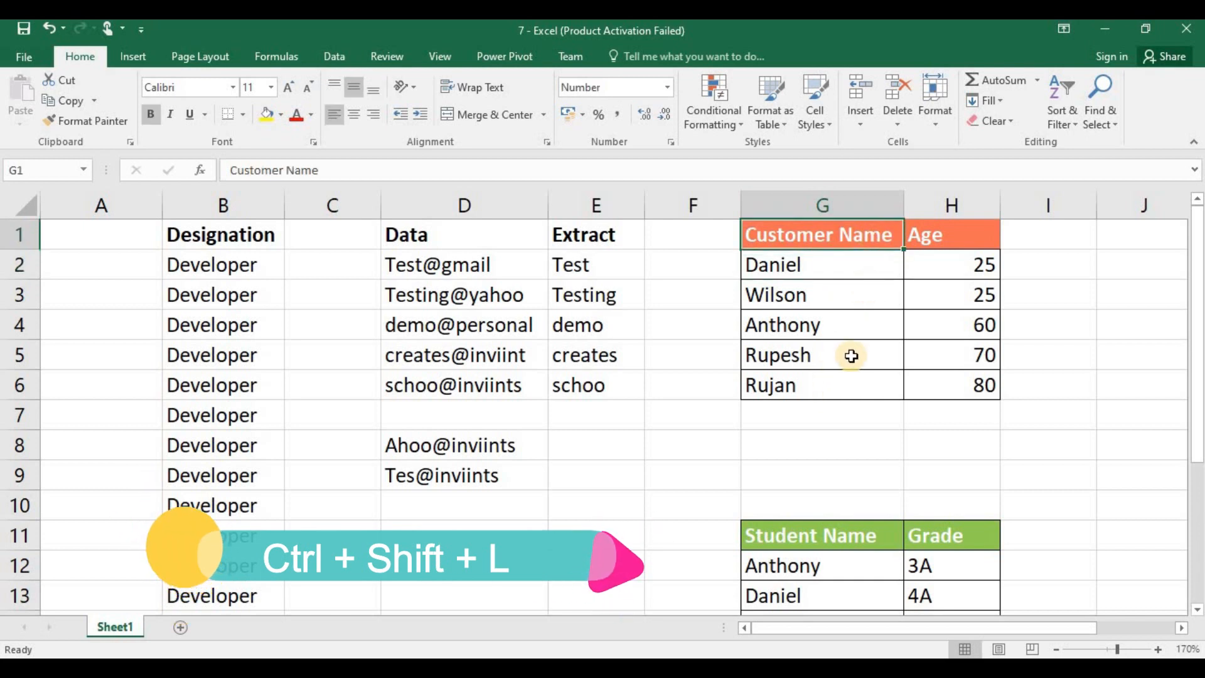
key(ctrl+a)
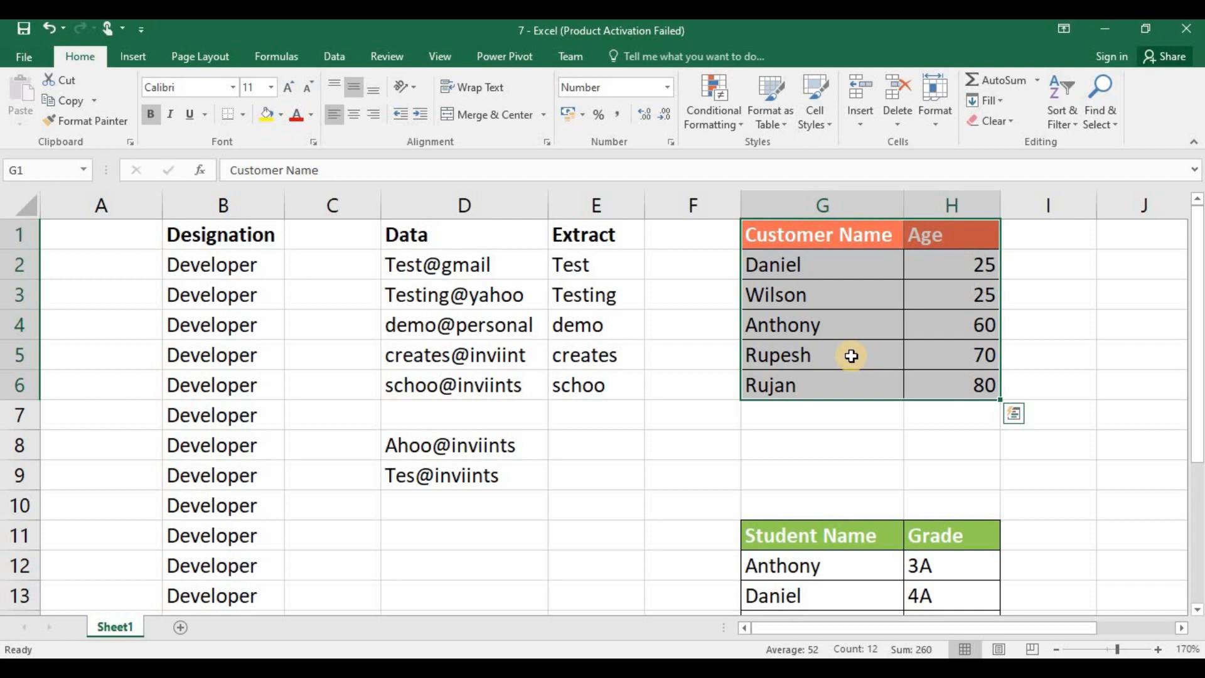
key(ctrl+shift+l)
click(923, 295)
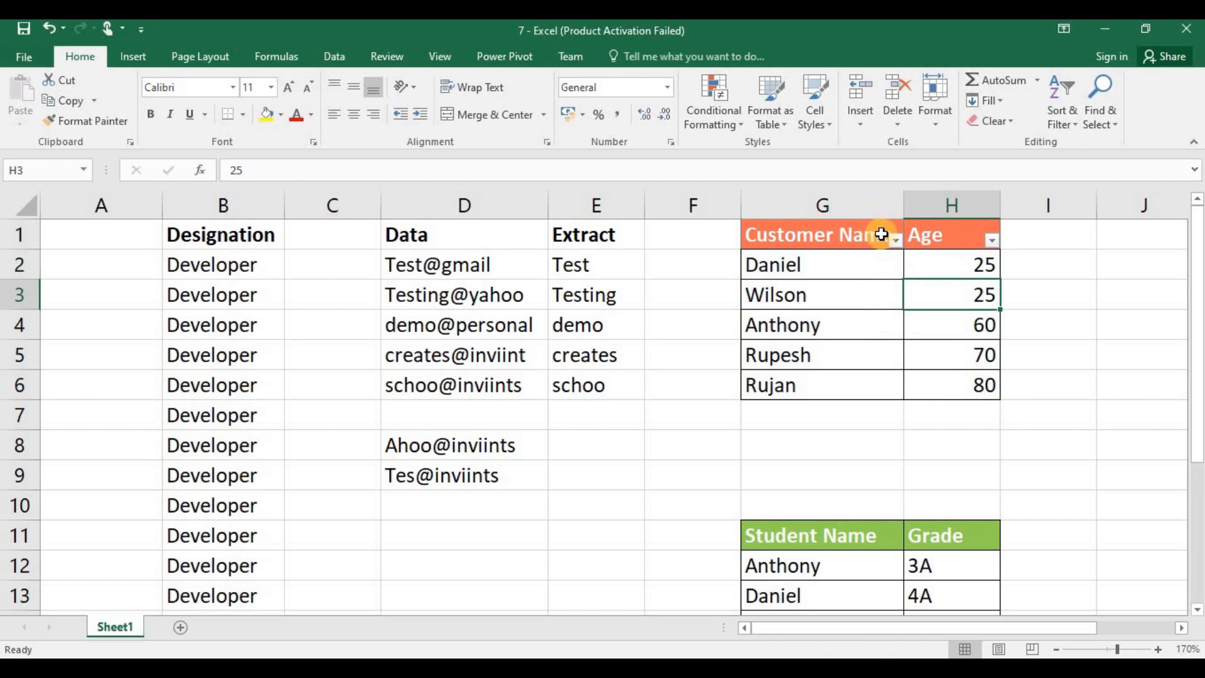
- Turn the header filters of the customer table off again from a cell inside the table
click(889, 263)
key(Right)
key(Up)
key(Left)
key(Down)
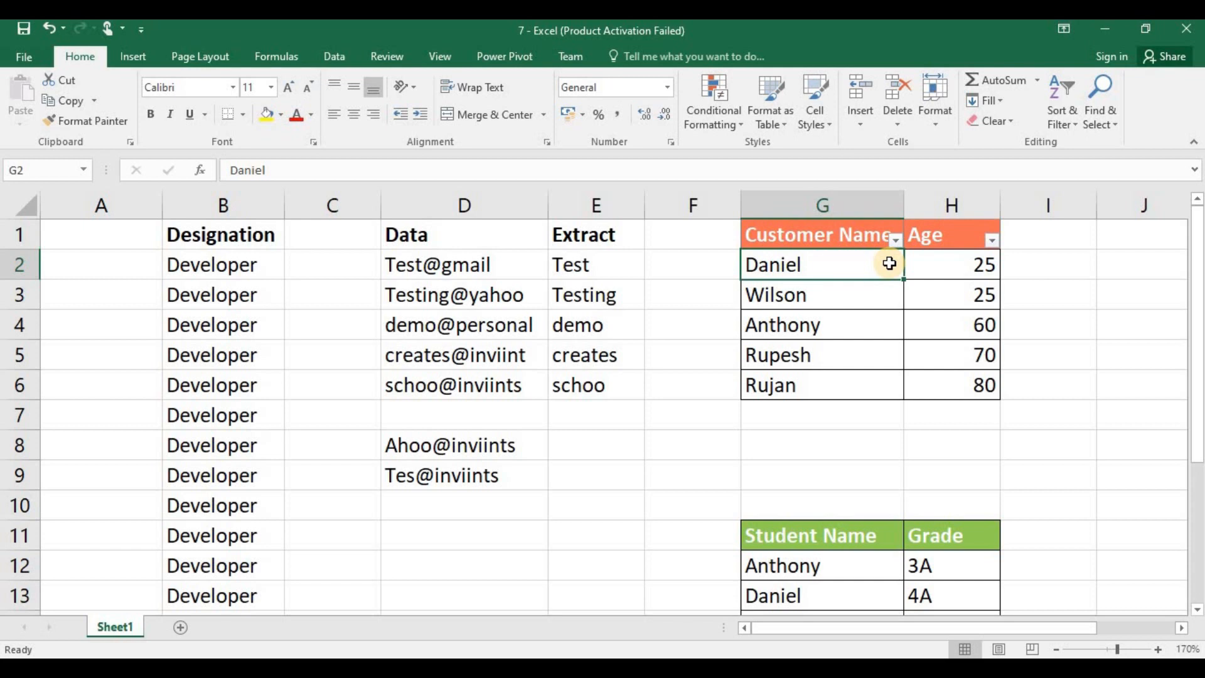
key(ctrl+shift+l)
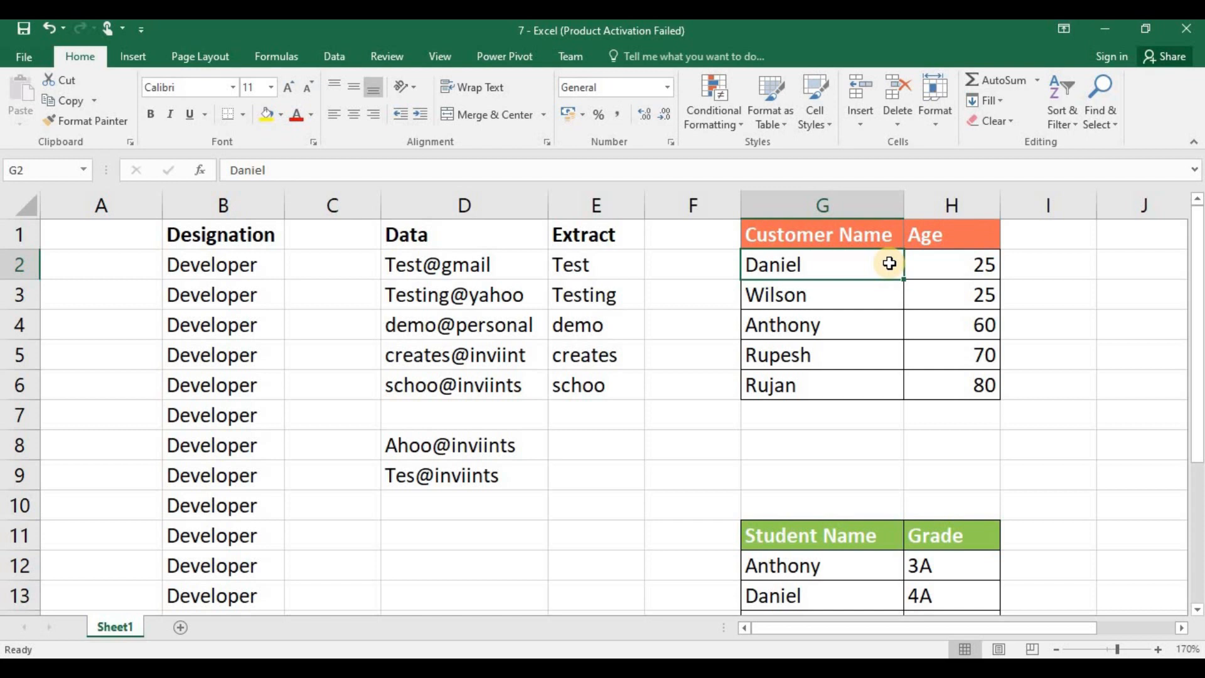
click(838, 337)
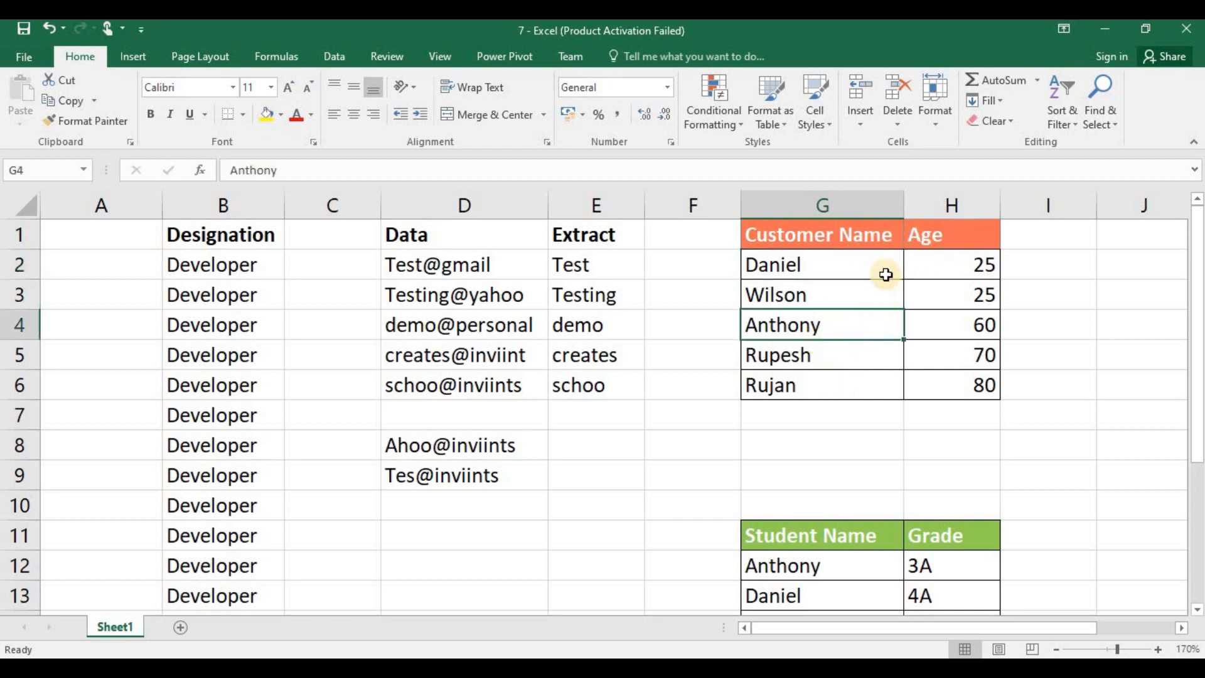
click(892, 239)
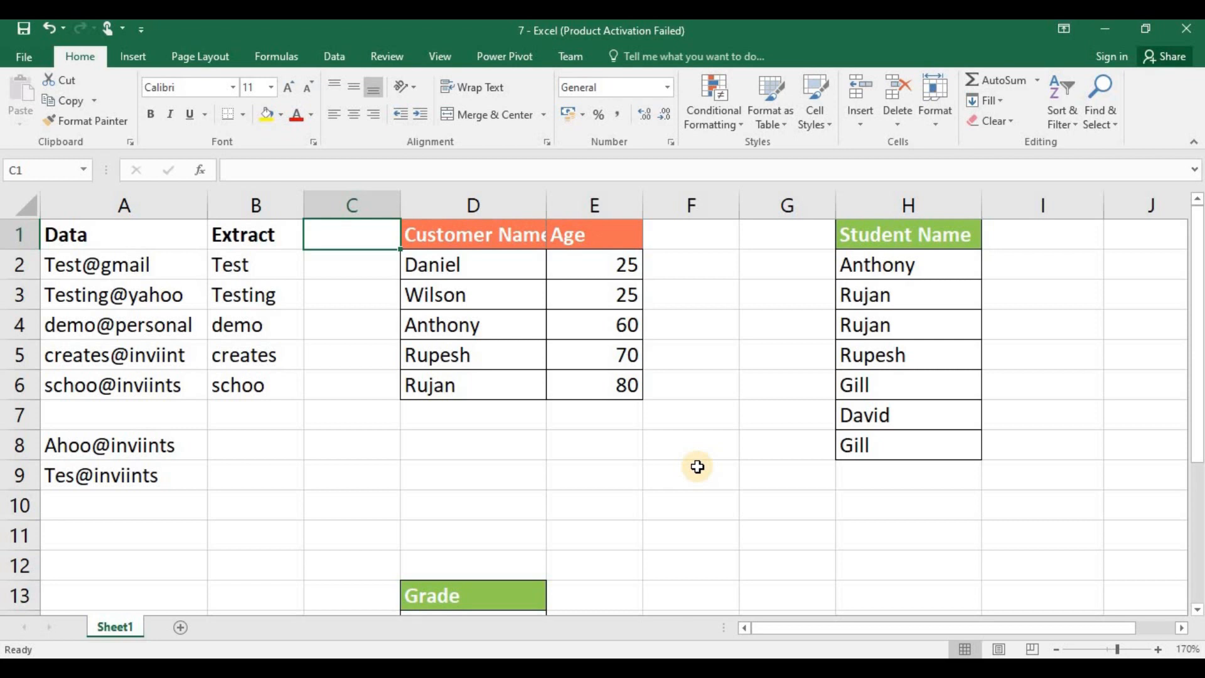
- Find the next cell containing the student name shown in H6, and close the search dialog
key(ctrl+f)
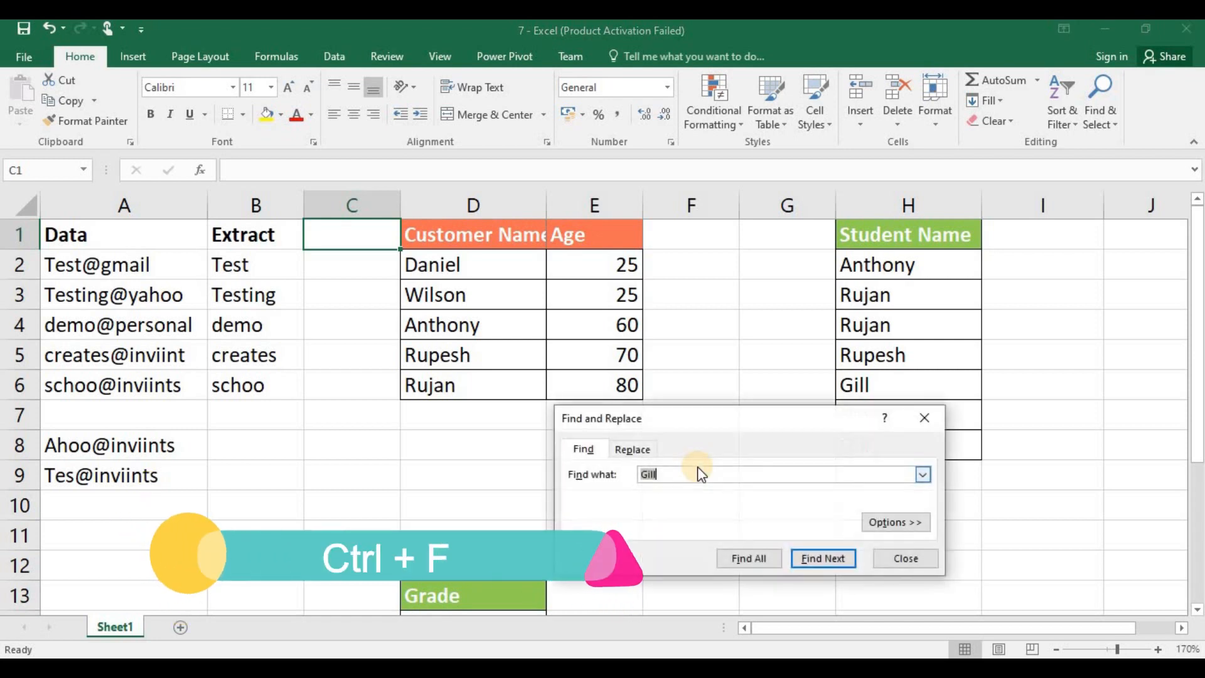
key(BackSpace)
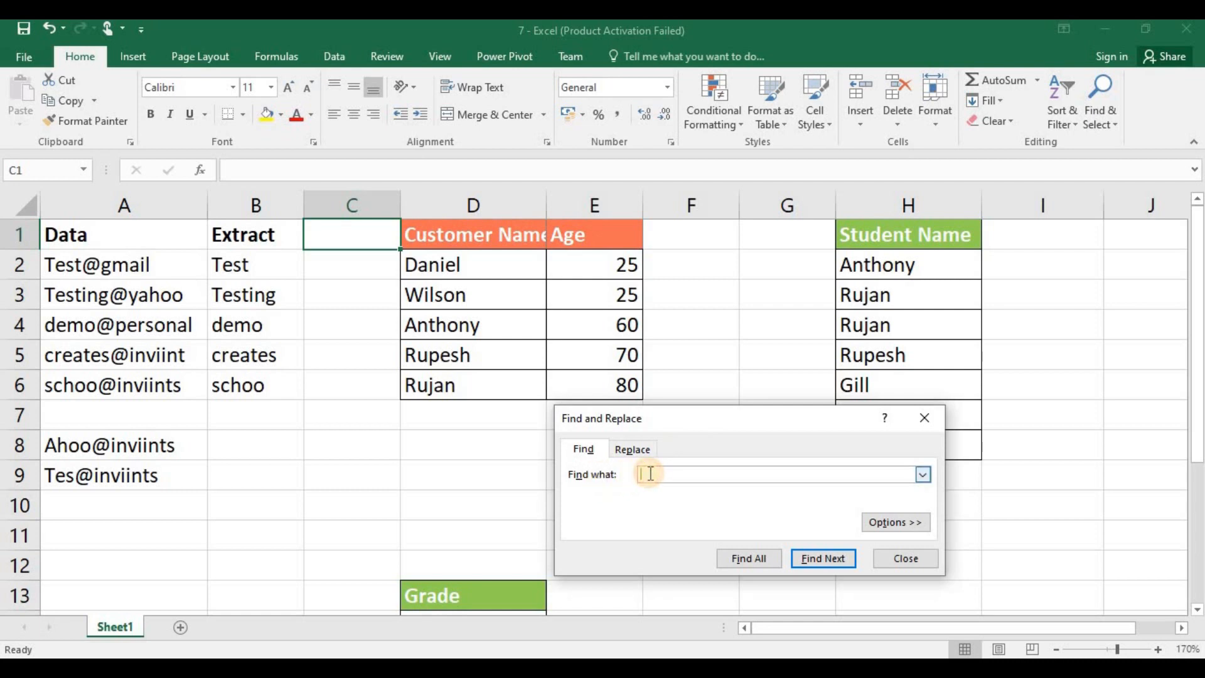
text(Gill)
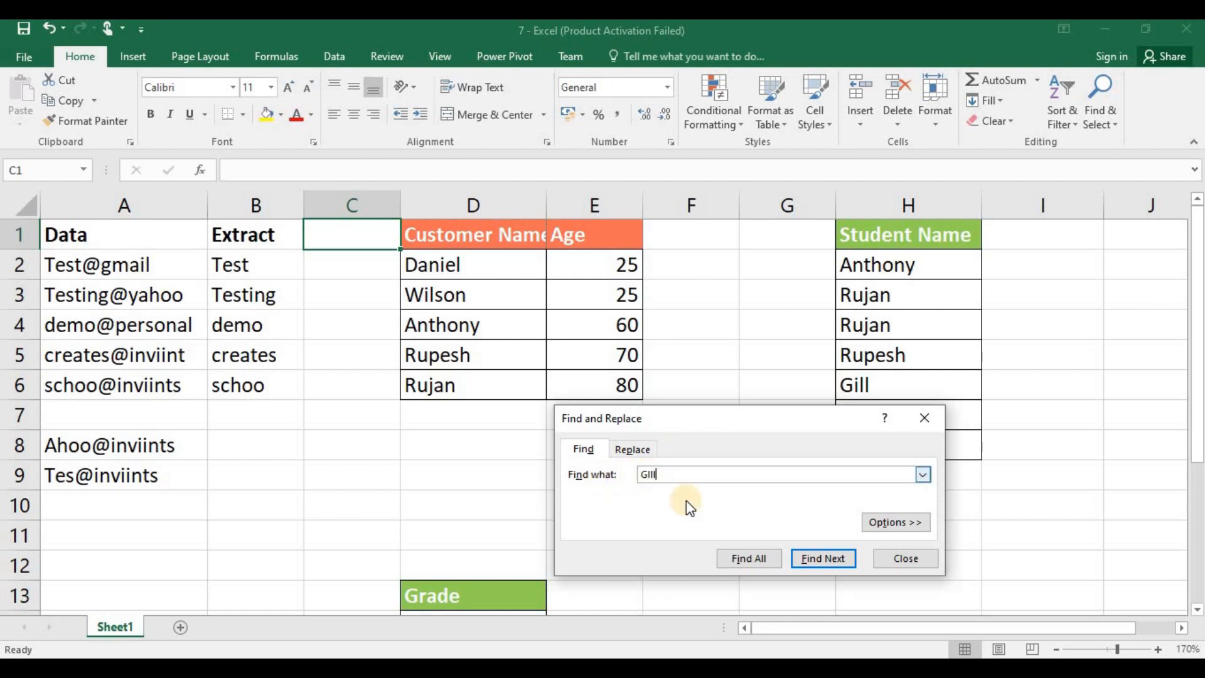
click(816, 558)
click(898, 559)
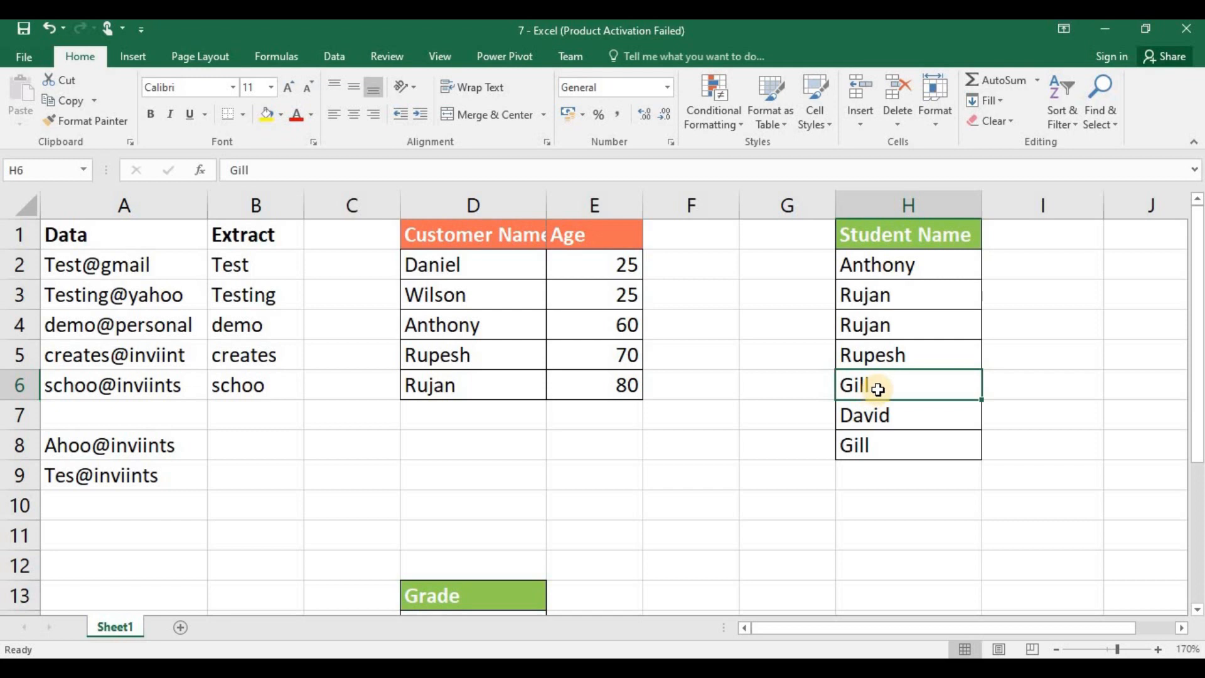
- From cell F6, list all cells on the sheet that contain the same student name as H6
click(745, 379)
click(699, 378)
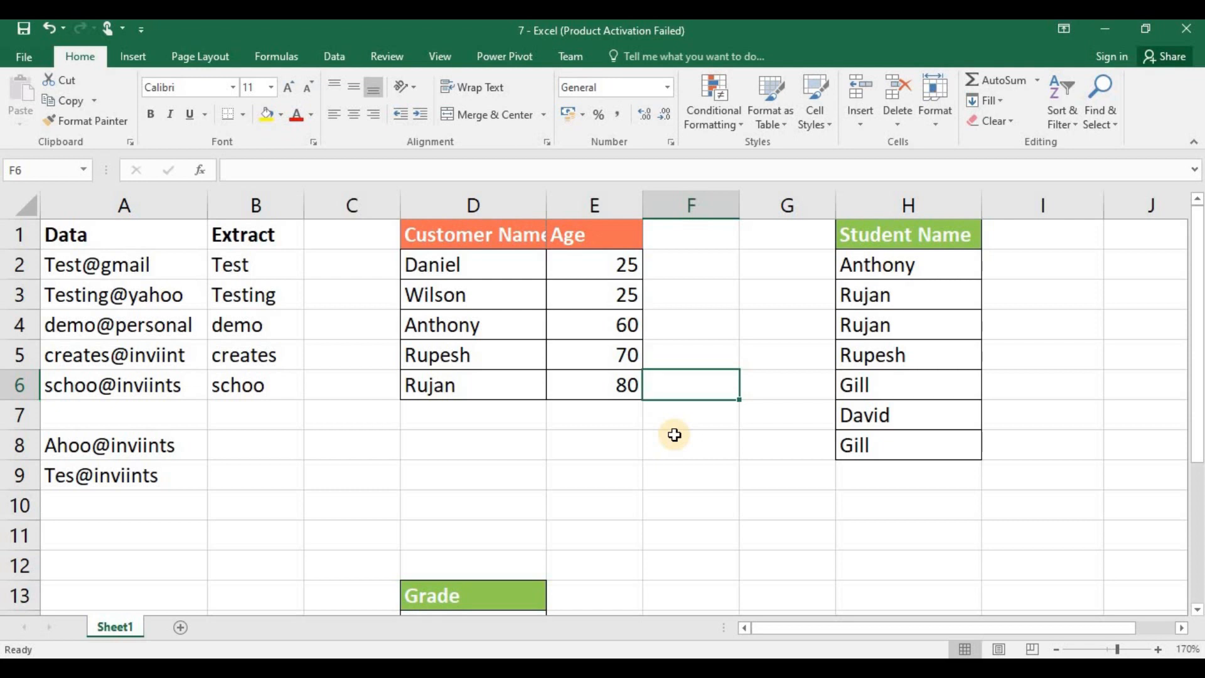
key(ctrl+f)
key(BackSpace)
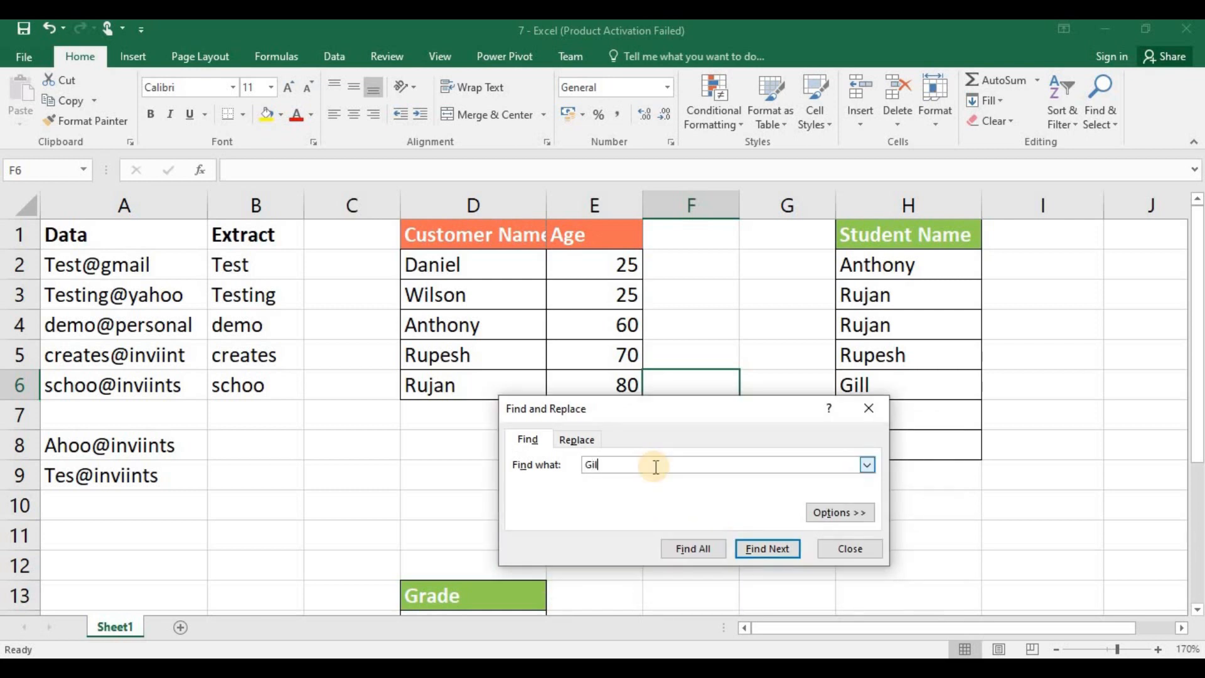
text(Gill)
click(695, 552)
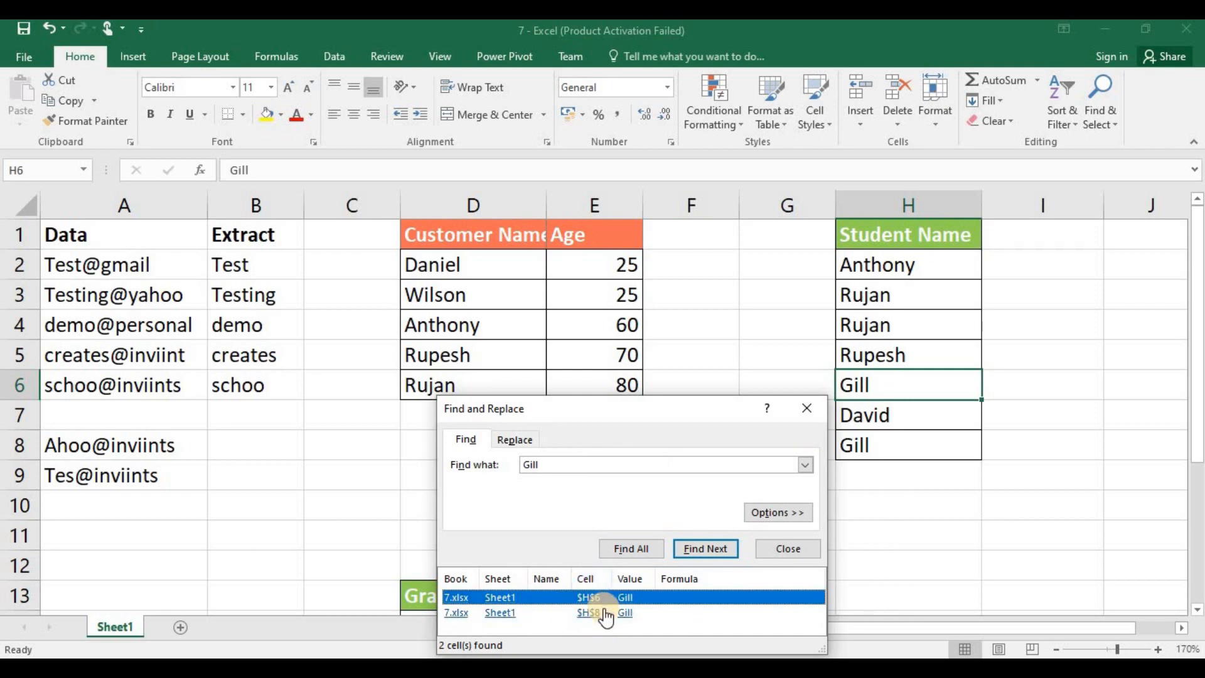
- List all cells on the sheet containing 25 and go to the match in E3
click(576, 468)
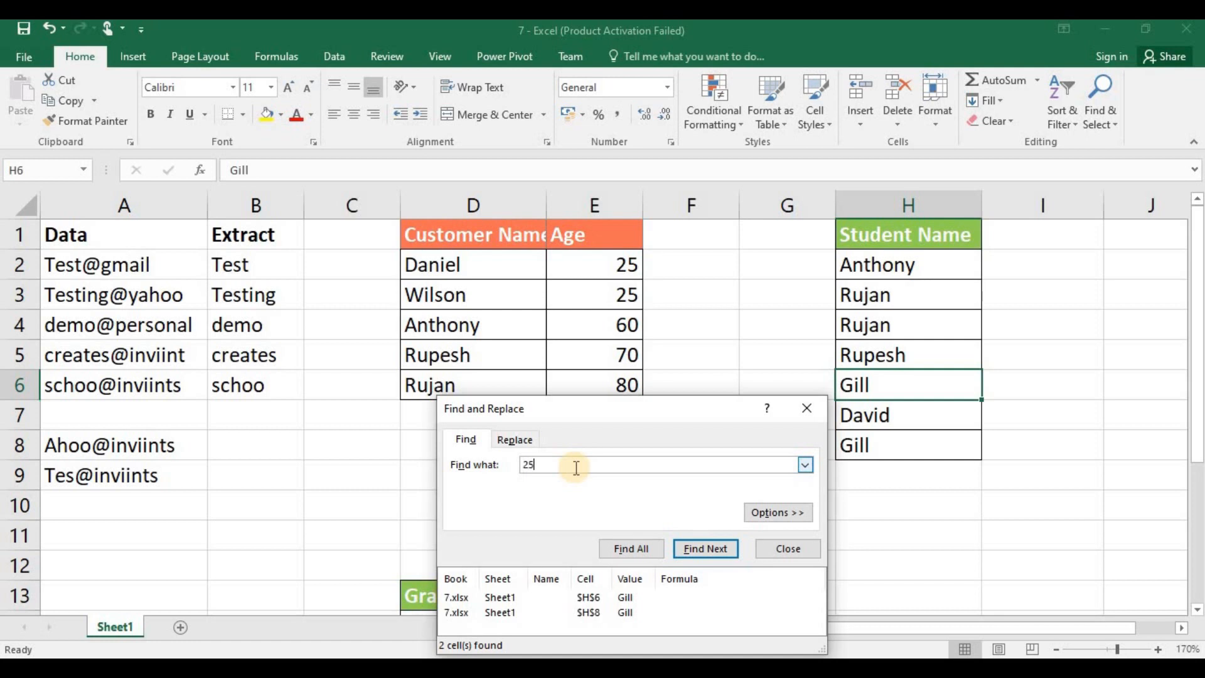
click(615, 544)
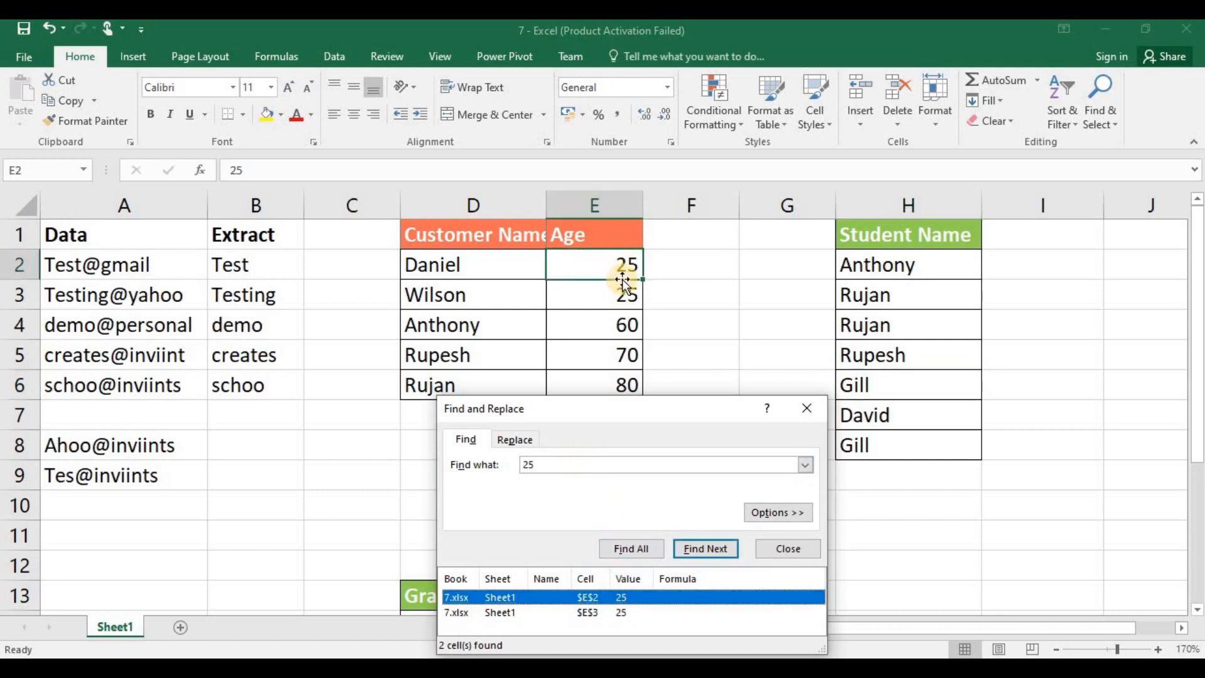
click(595, 613)
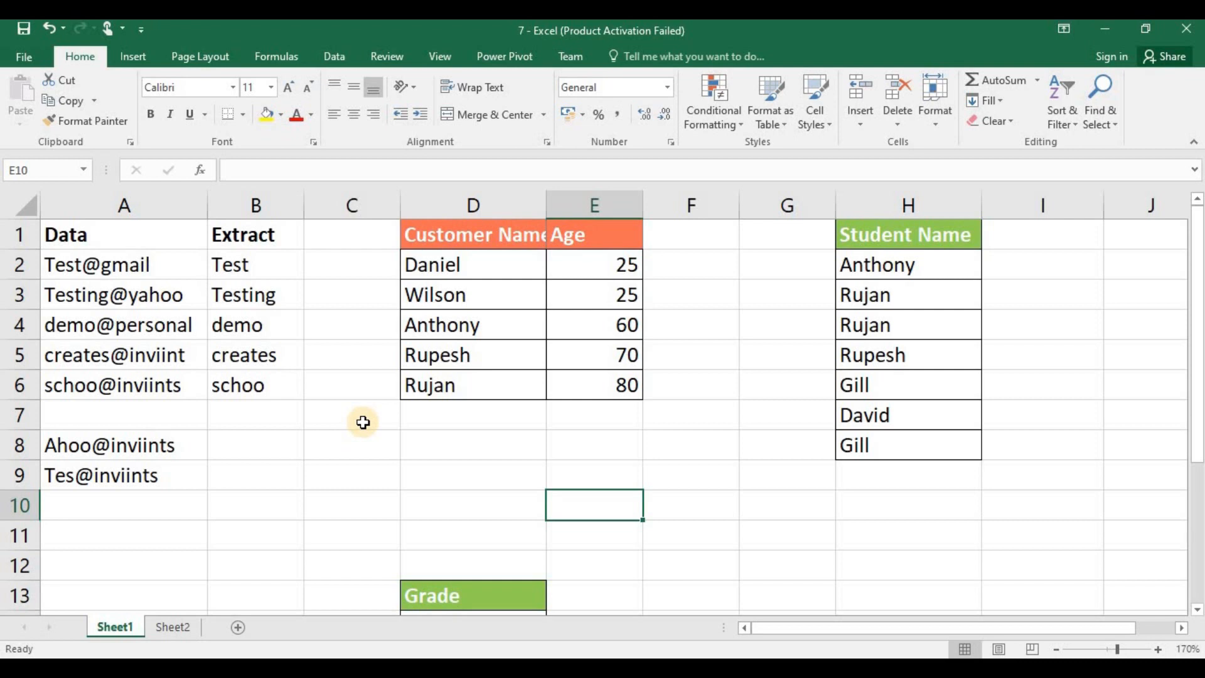
- Expand the search options, set the search scope to Workbook, and find all cells containing 25
key(ctrl+f)
drag(571, 465, 566, 396)
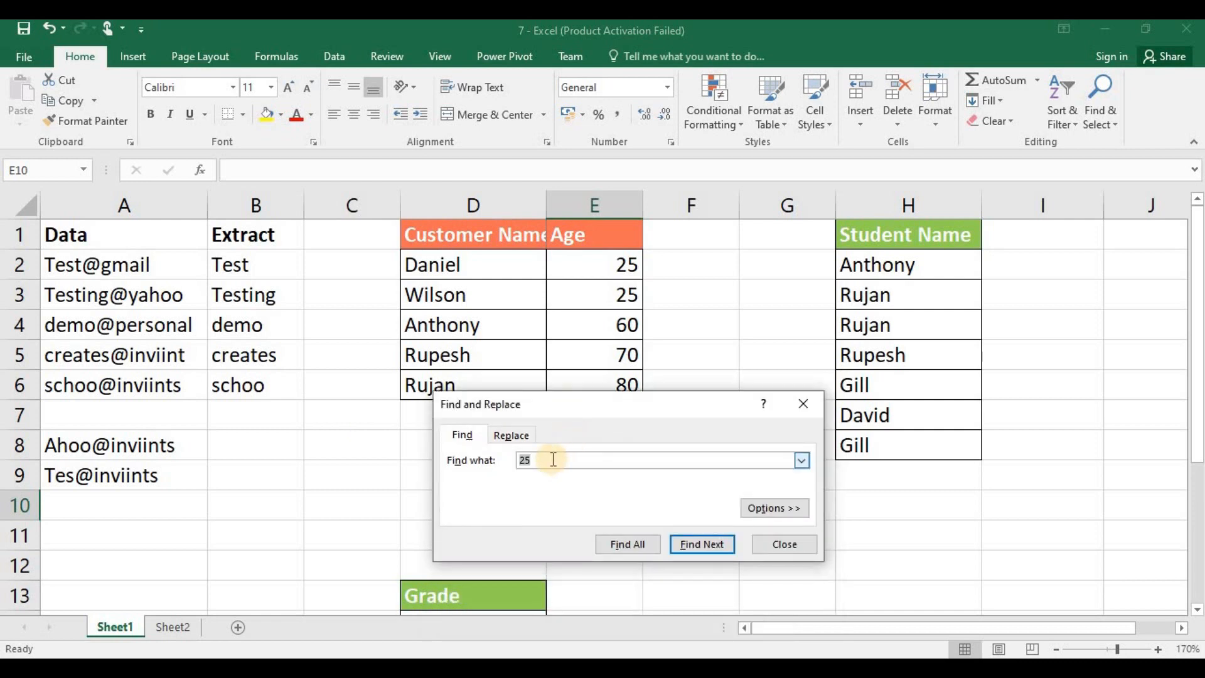
click(776, 507)
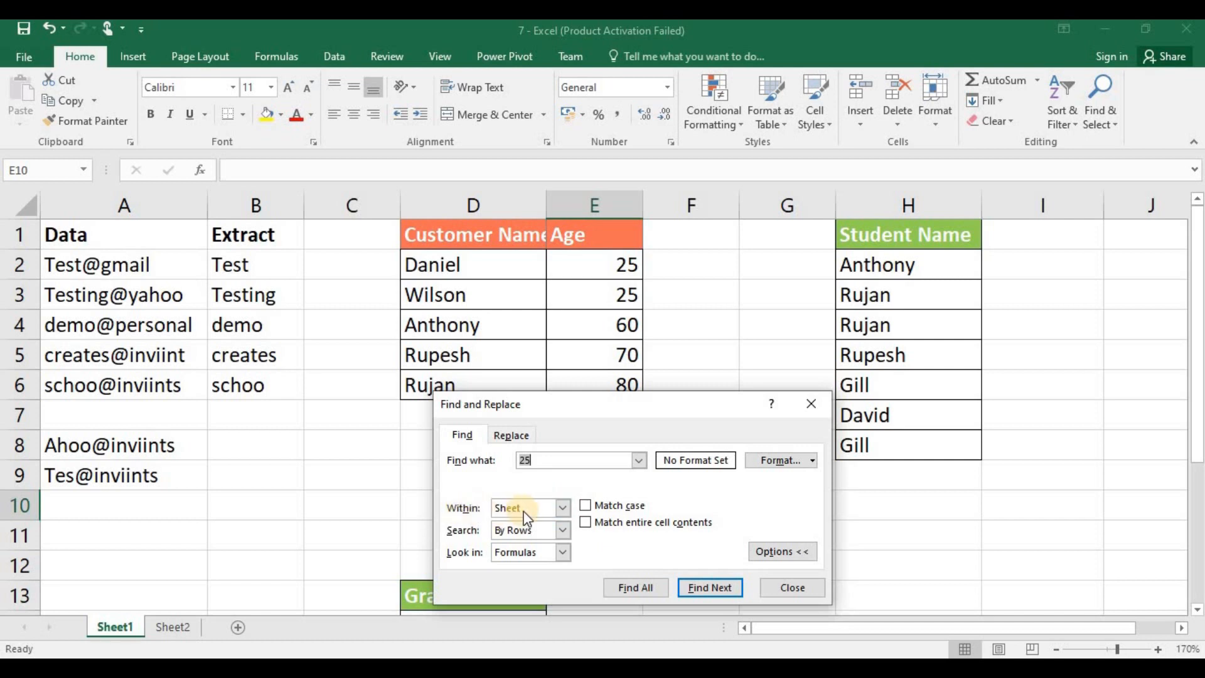
click(562, 508)
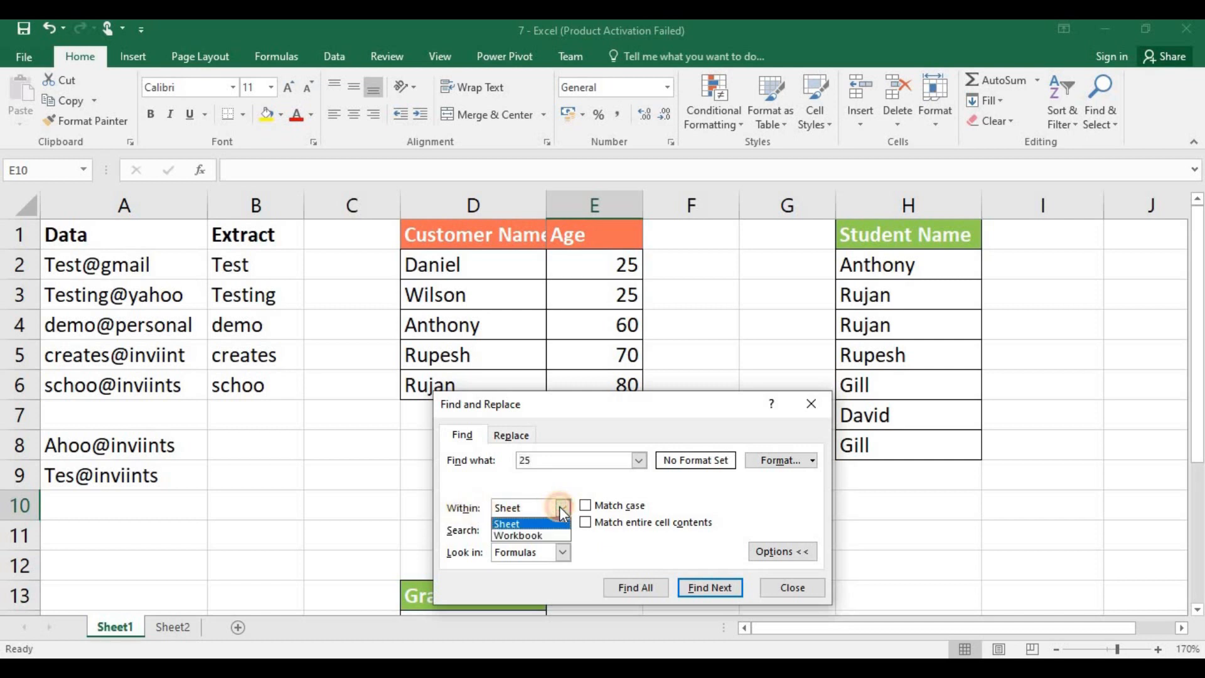
click(540, 536)
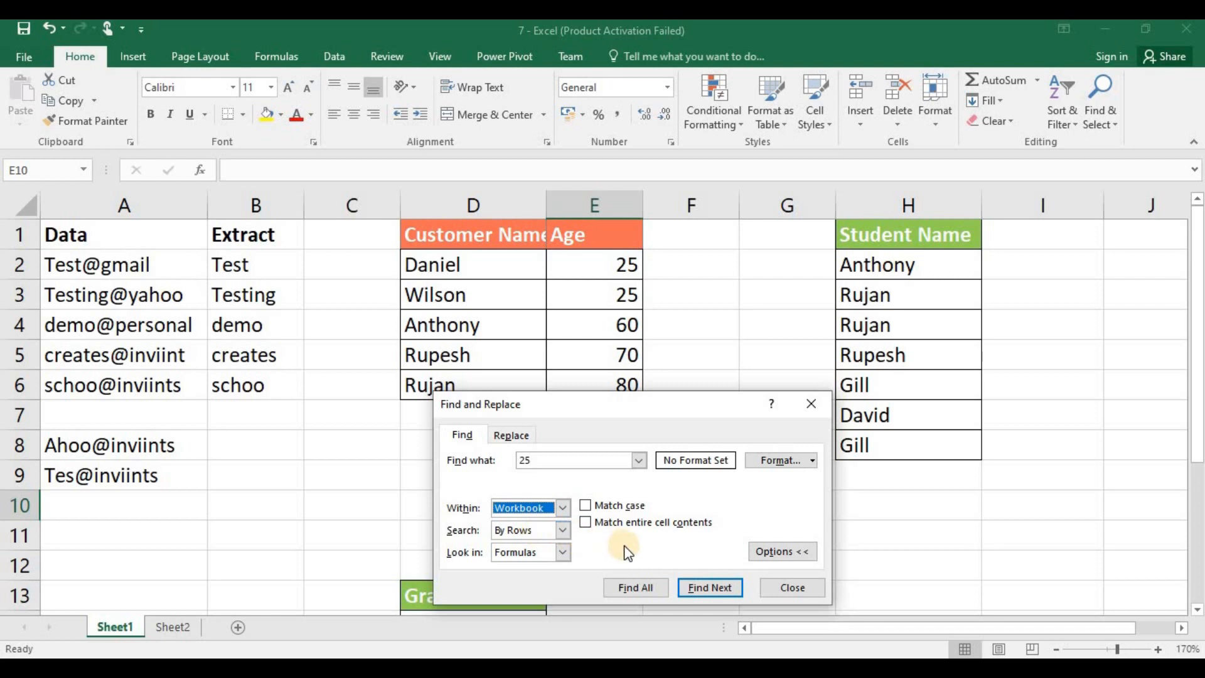
click(627, 590)
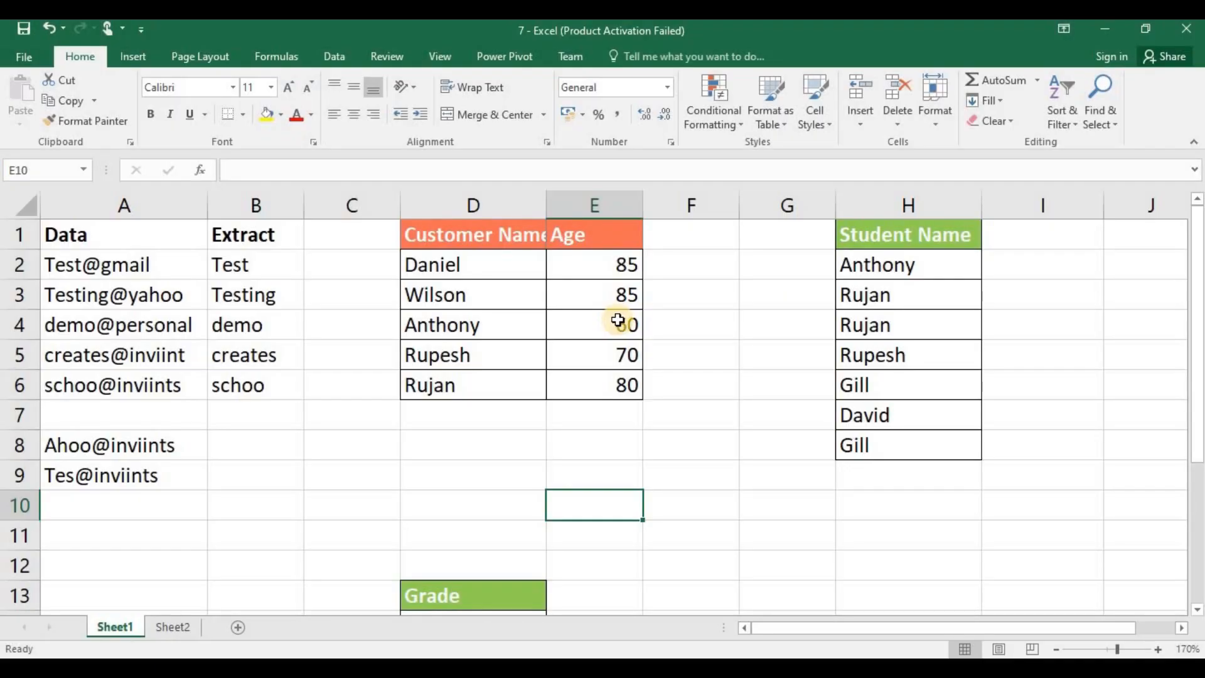
- Undo the last replacement in the Age column, and from cell E8 replace all occurrences of 25 on the sheet with 85
key(ctrl+z)
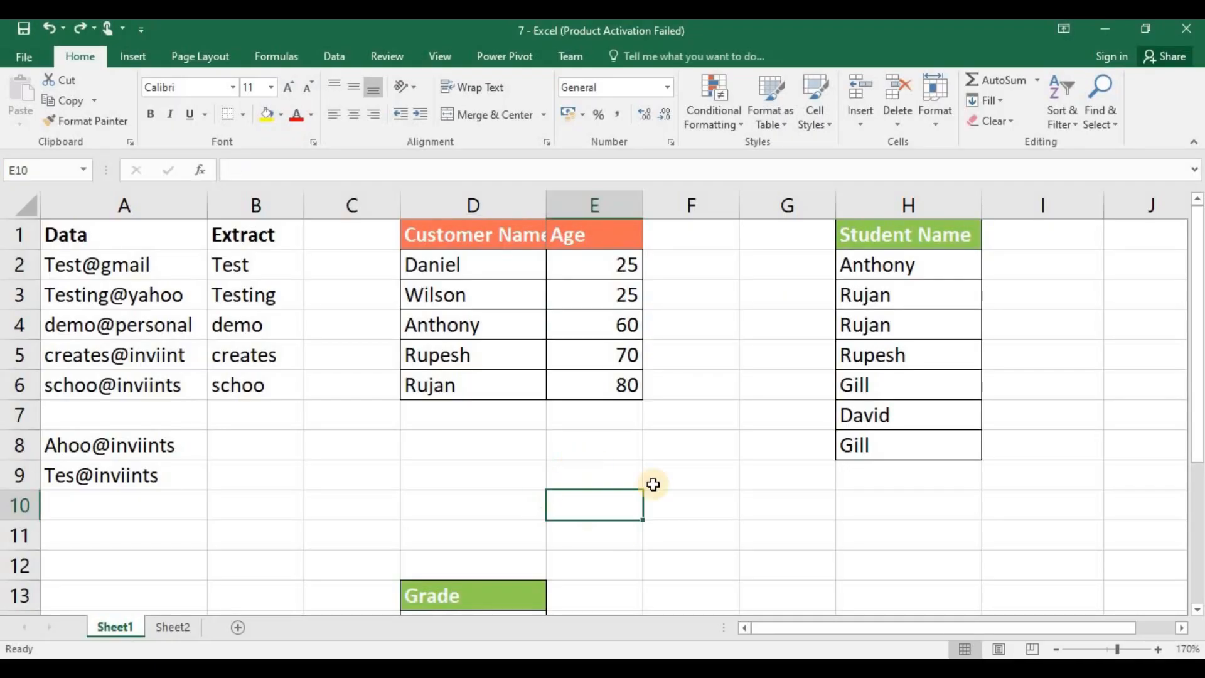
click(587, 448)
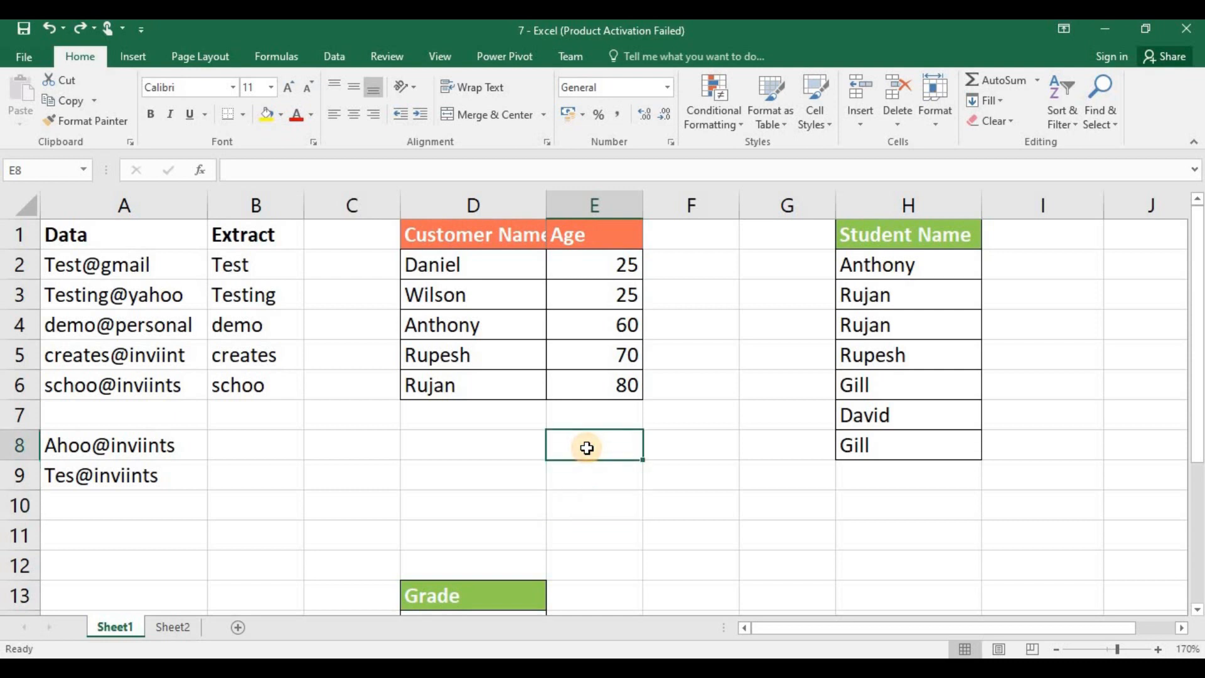
key(ctrl+h)
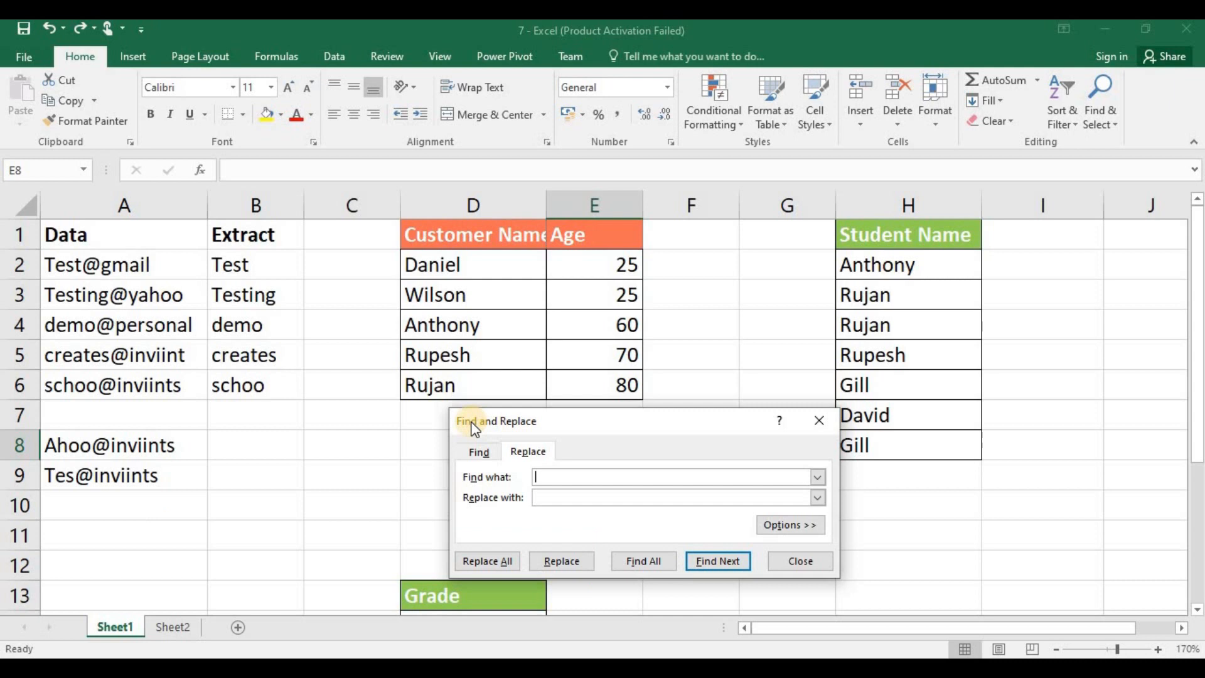
drag(540, 417, 540, 416)
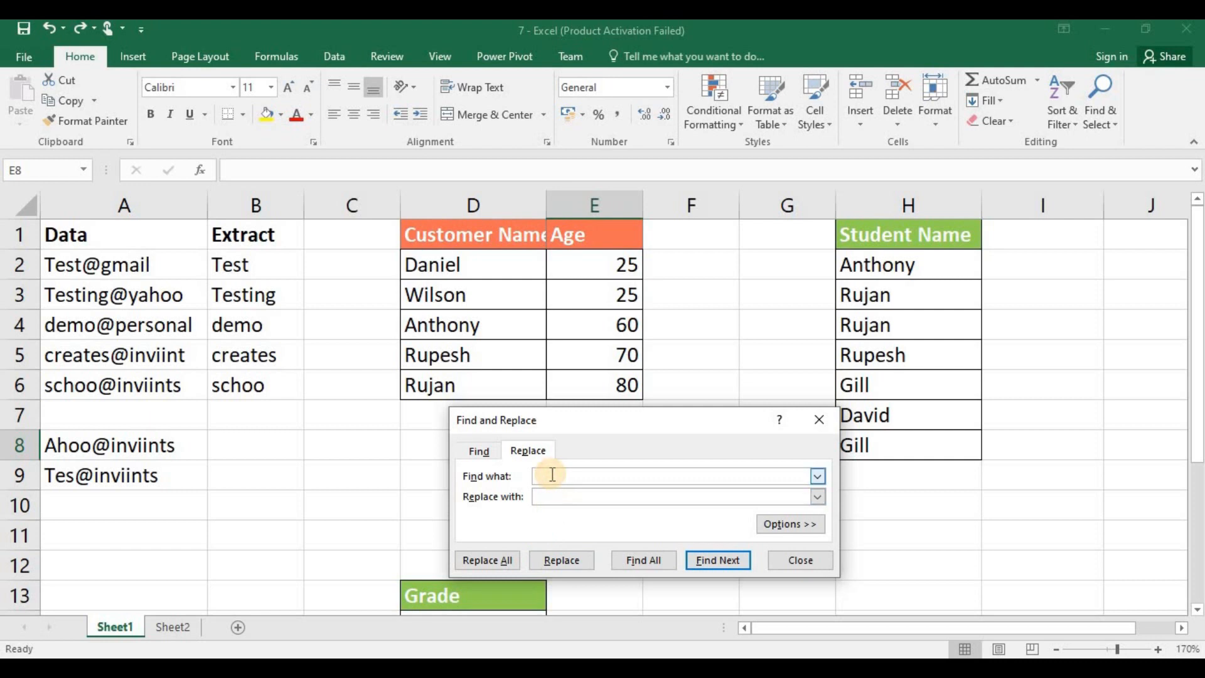
text(25)
click(546, 496)
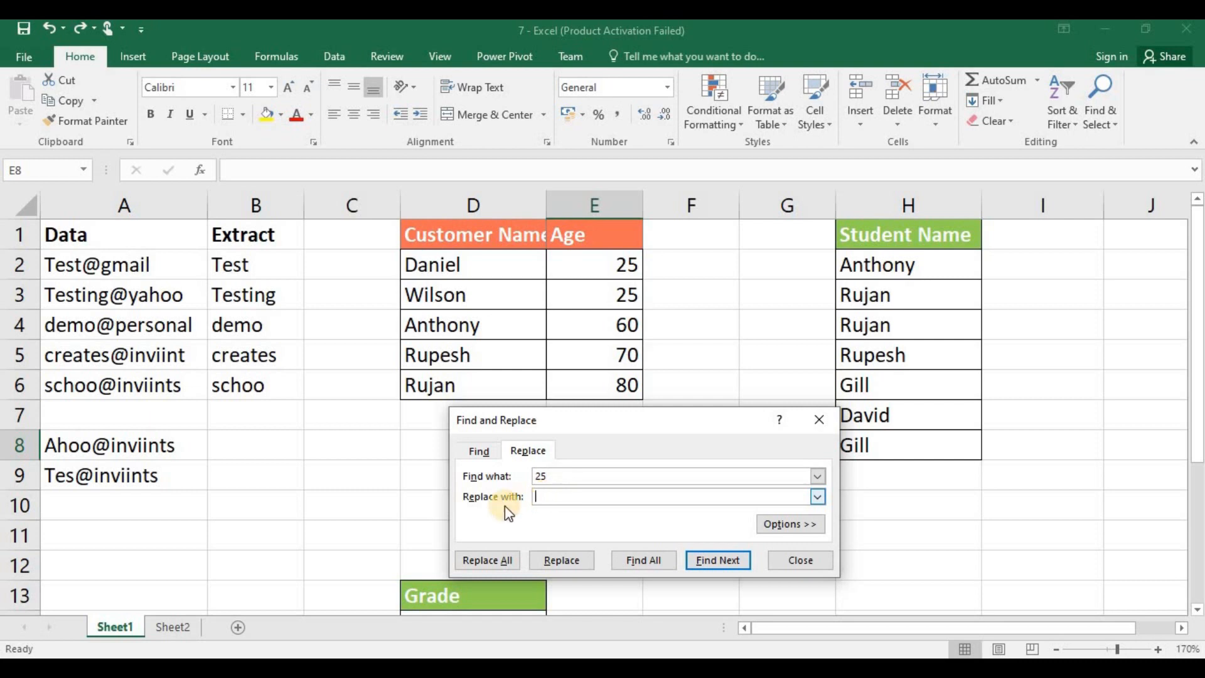
text(85)
double_click(552, 499)
click(499, 558)
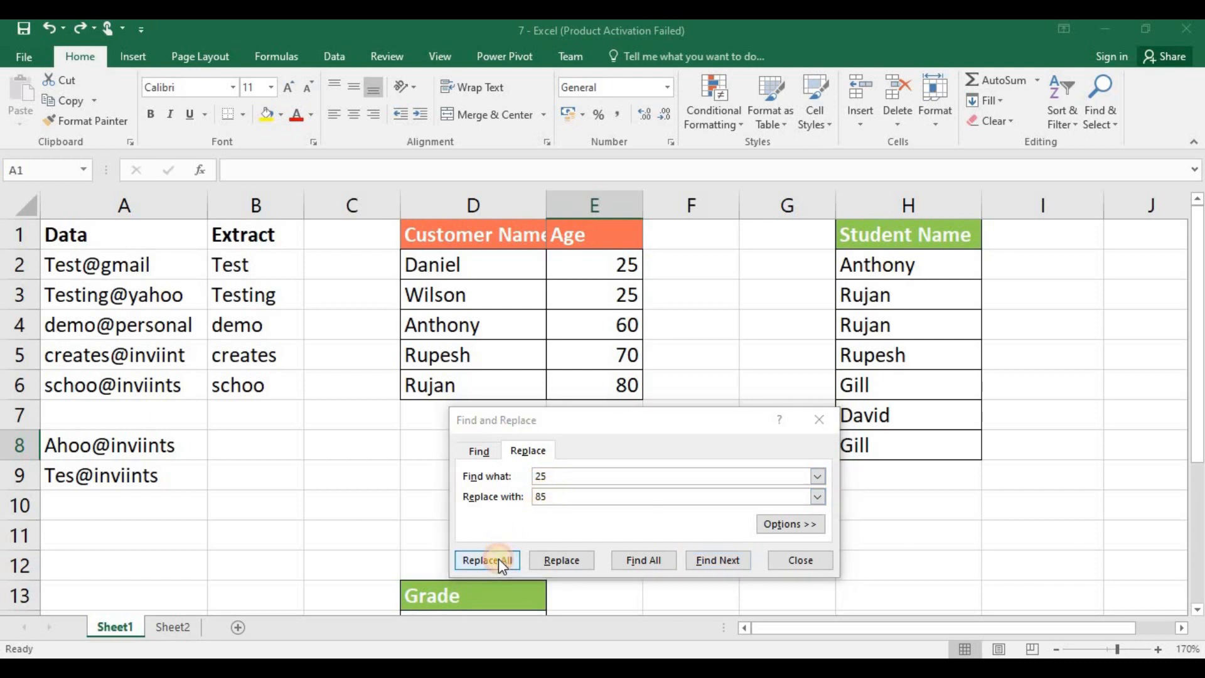
click(611, 395)
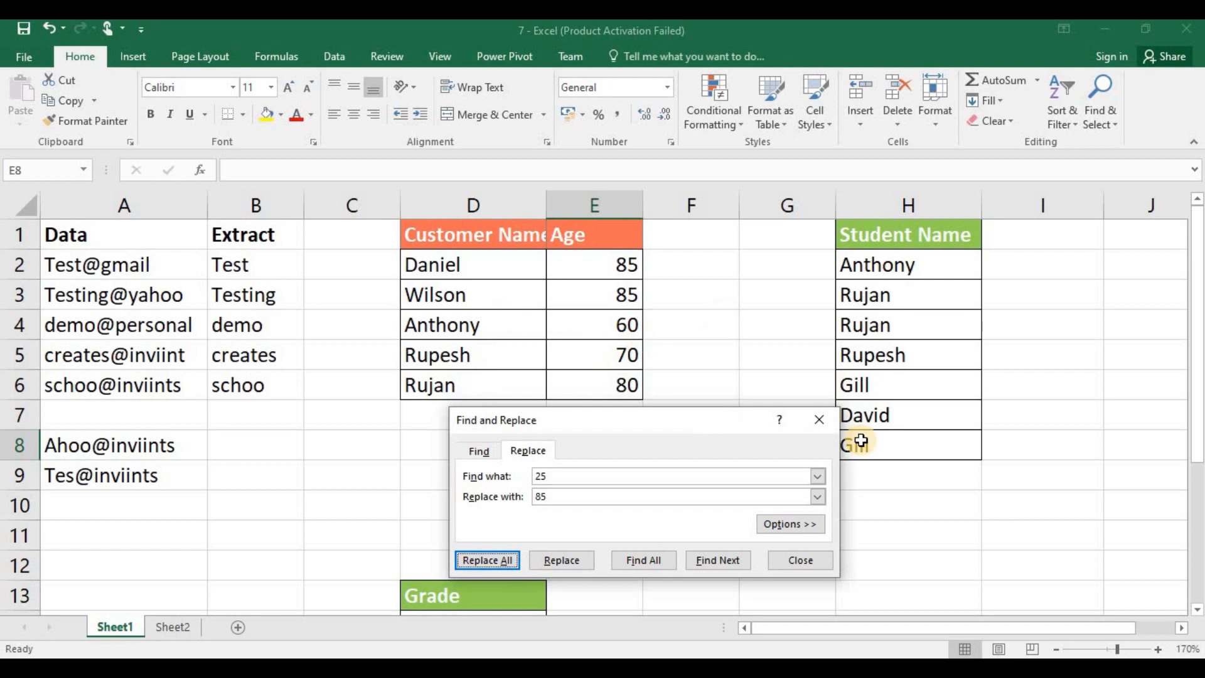
key(Escape)
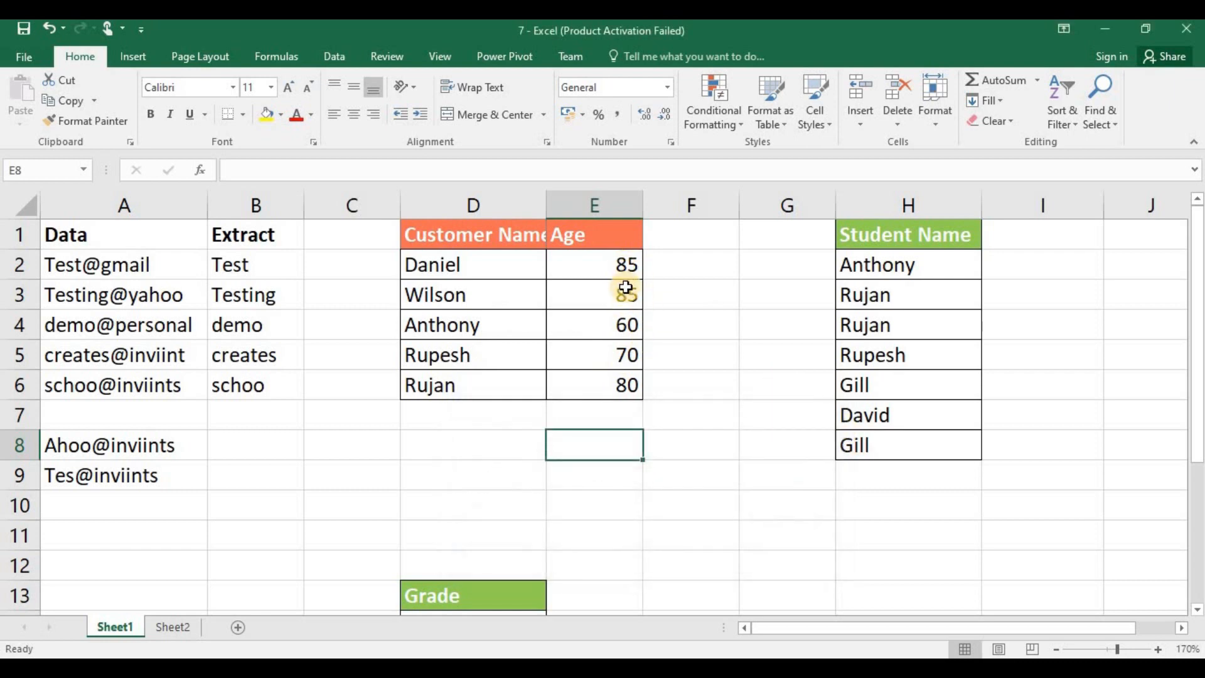